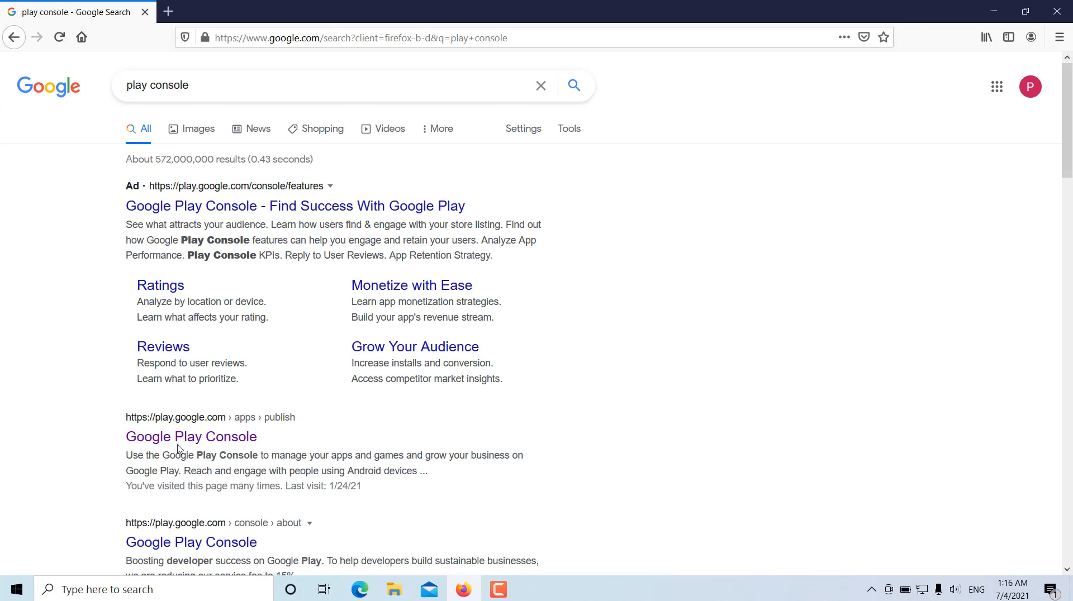
- Open Google Play Console from the search results and start a new app named "Kalendar Malaysia 2021"
{"action": "left_click", "coordinate": [179, 442]}
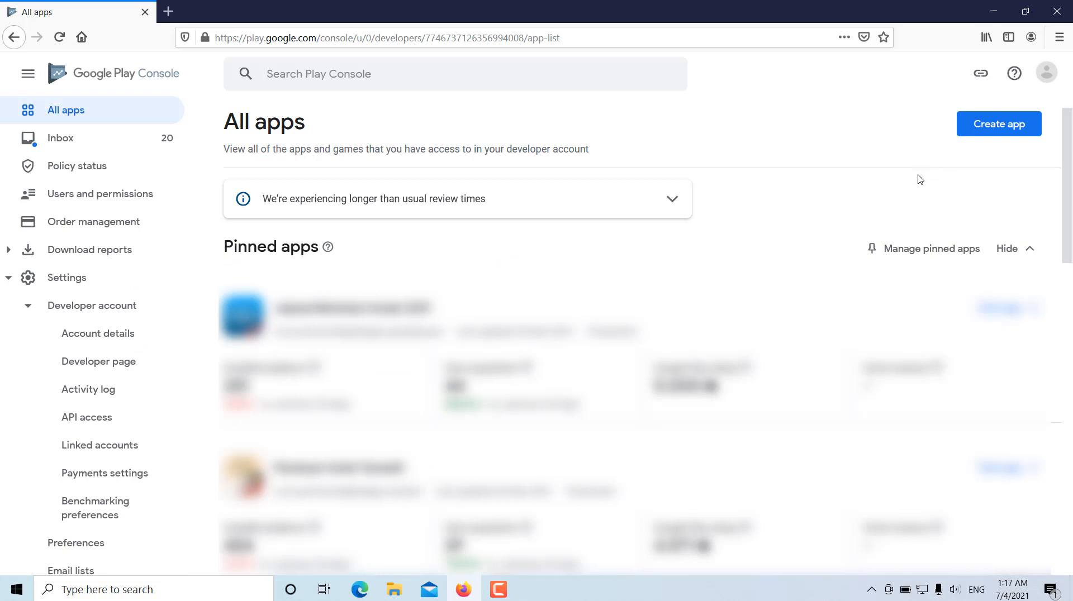
{"action": "left_click", "coordinate": [999, 131]}
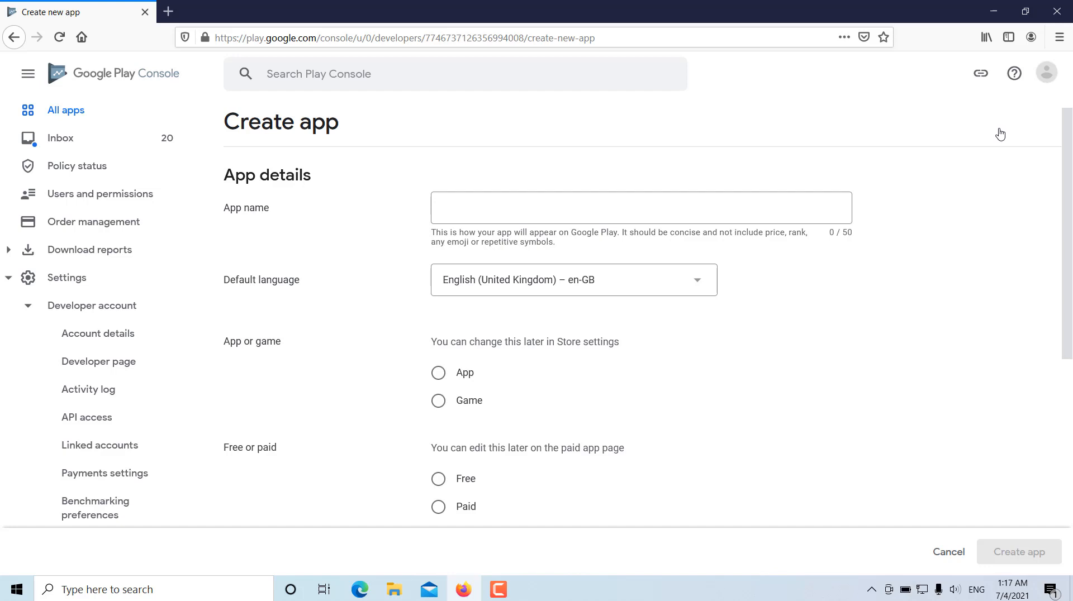
{"action": "left_click", "coordinate": [678, 213]}
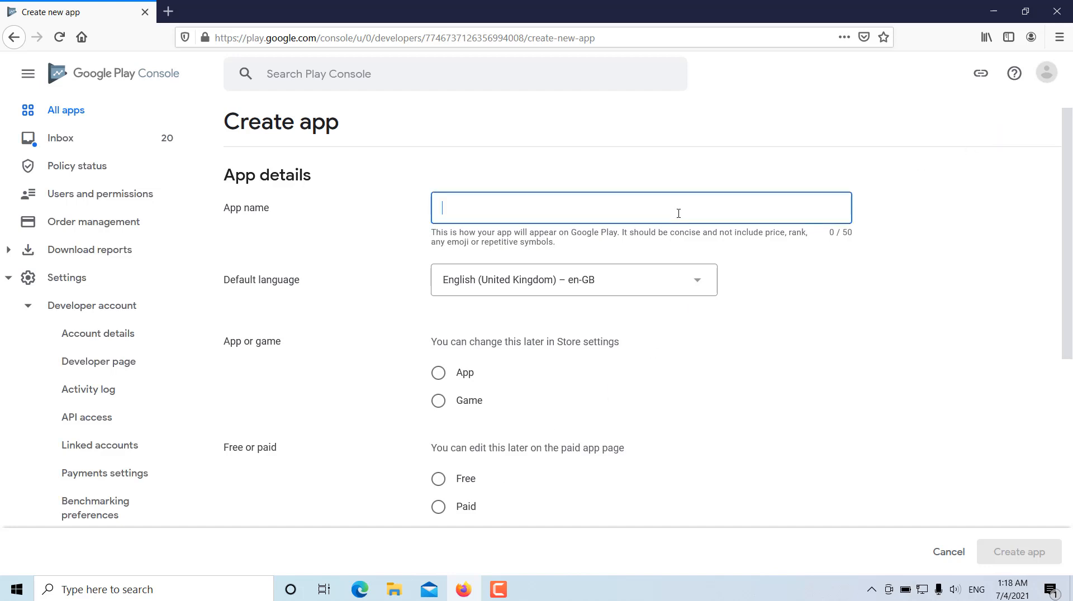
{"action": "type", "text": "Kalendar"}
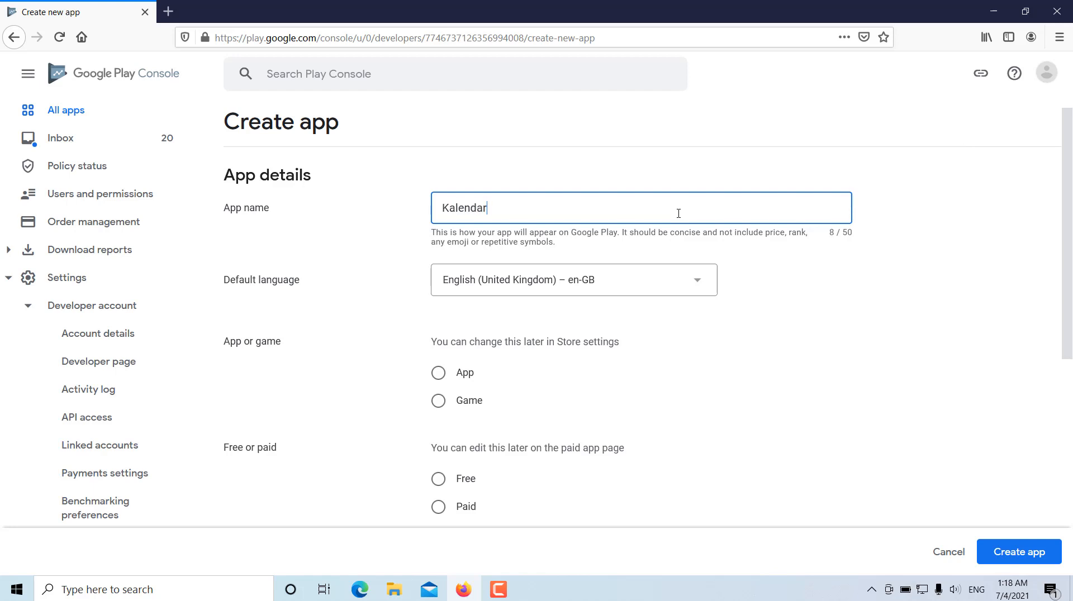
{"action": "type", "text": " Malaysia 2021"}
{"action": "left_click", "coordinate": [926, 277]}
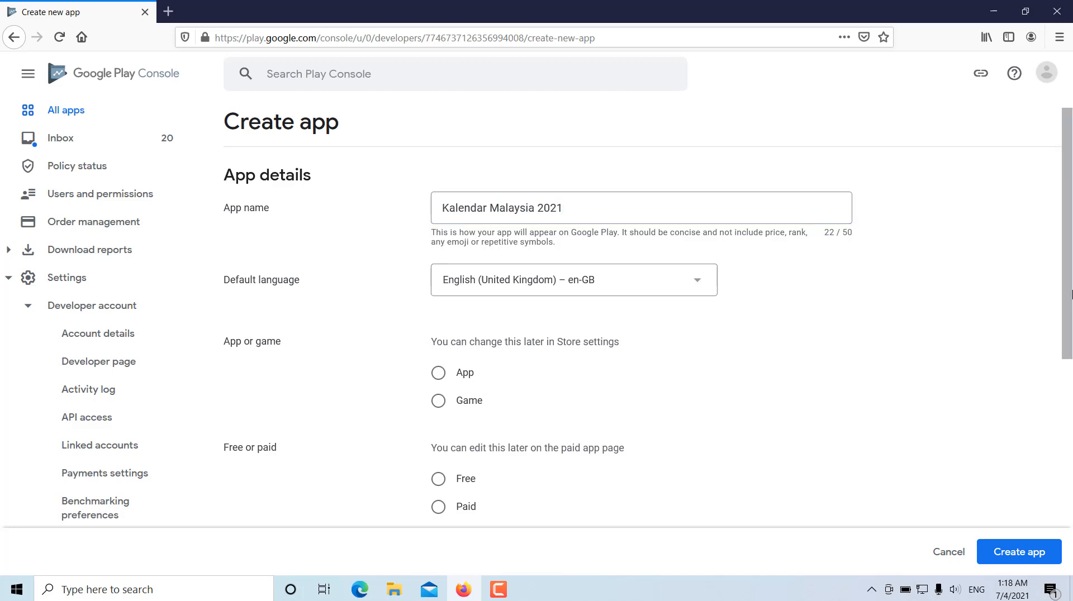
- Classify the new entry as an App rather than a game and set it as Free
{"action": "left_click_drag", "start_coordinate": [1071, 288], "coordinate": [1071, 301]}
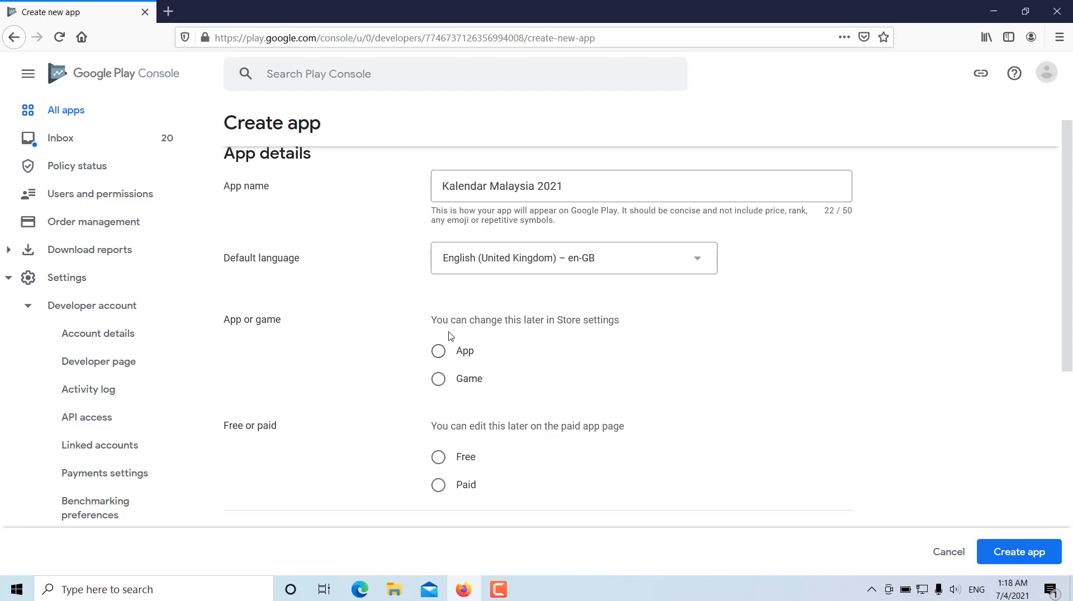
{"action": "left_click", "coordinate": [438, 351]}
{"action": "scroll", "coordinate": [1071, 371], "scroll_direction": "down", "scroll_amount": 4}
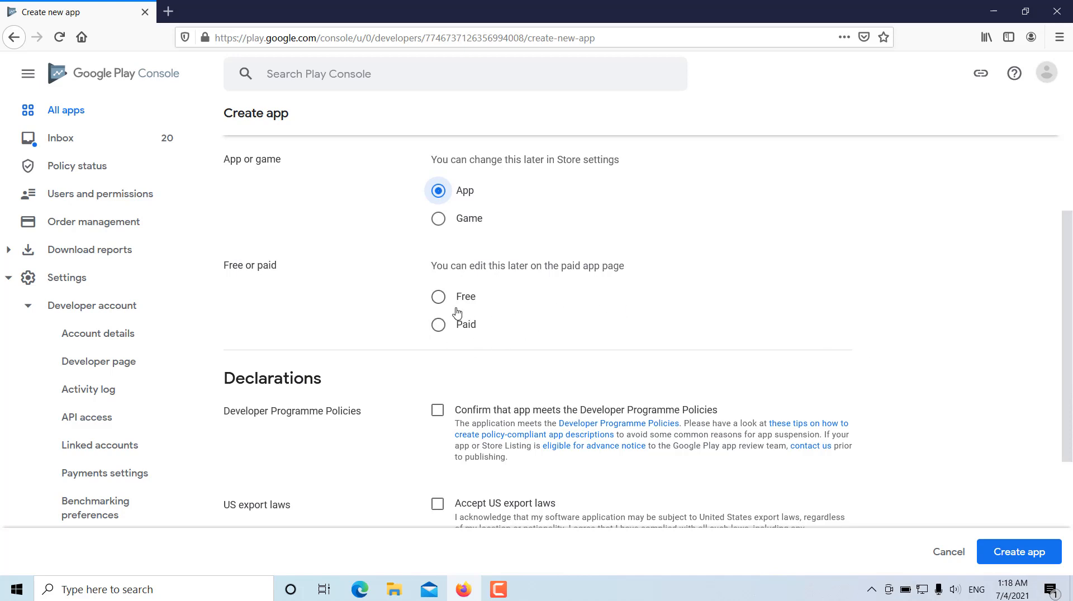
{"action": "left_click", "coordinate": [439, 299]}
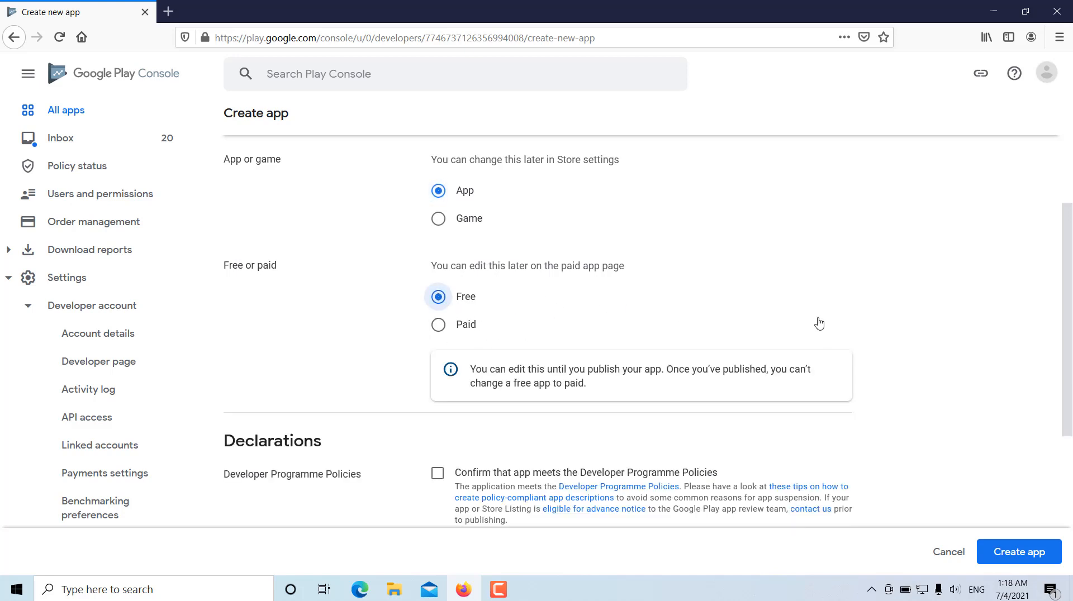
- Accept the Developer Programme Policies and US export laws declarations, and create the app
{"action": "scroll", "coordinate": [1067, 299], "scroll_direction": "down", "scroll_amount": 1}
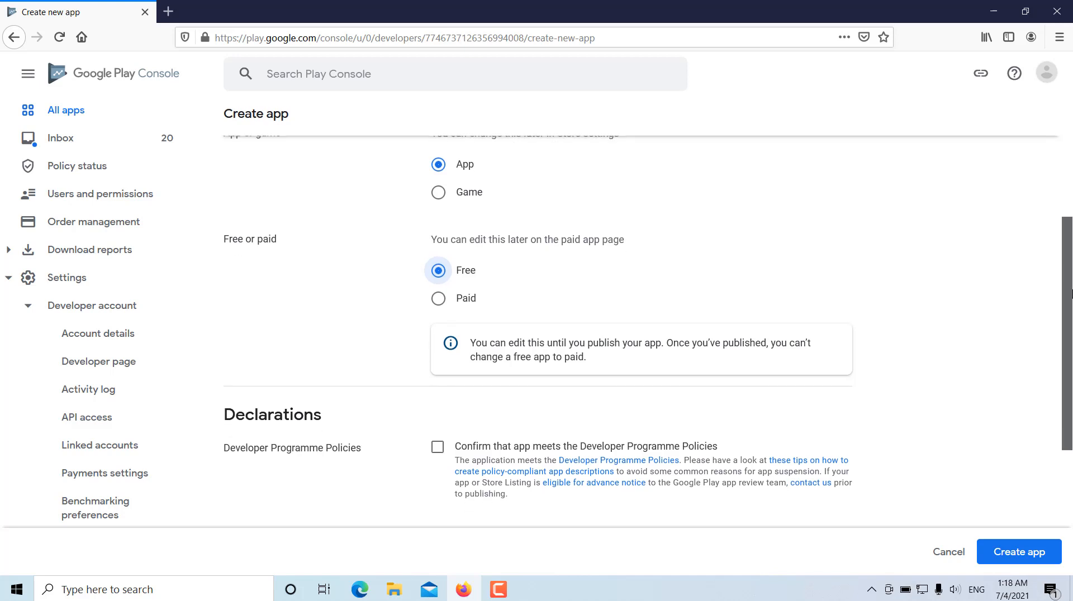
{"action": "left_click_drag", "start_coordinate": [1072, 295], "coordinate": [1072, 405]}
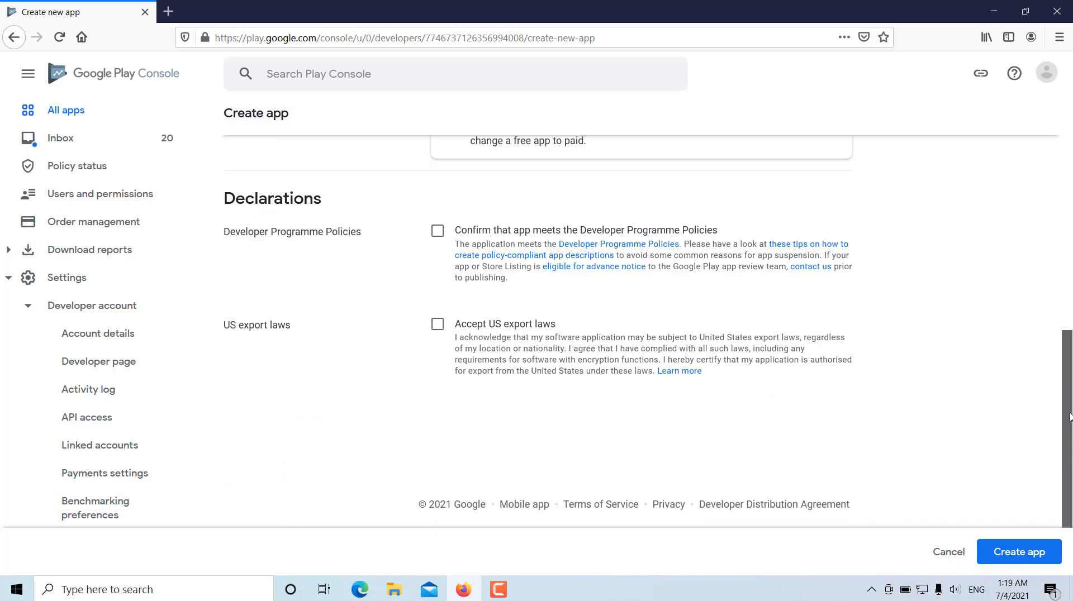
{"action": "left_click", "coordinate": [438, 231]}
{"action": "left_click", "coordinate": [437, 324]}
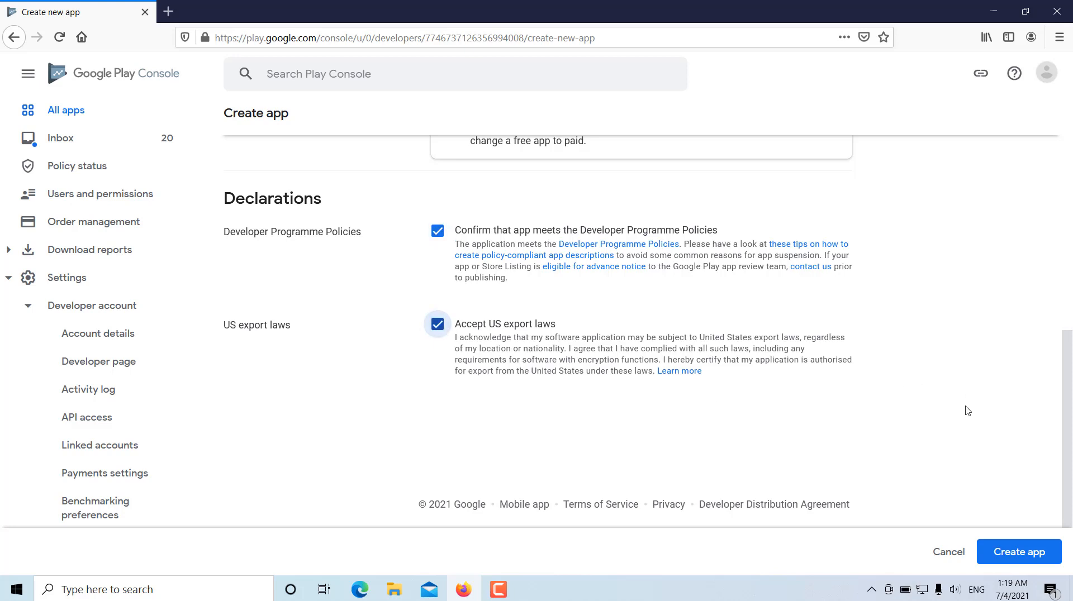
{"action": "left_click", "coordinate": [1016, 553]}
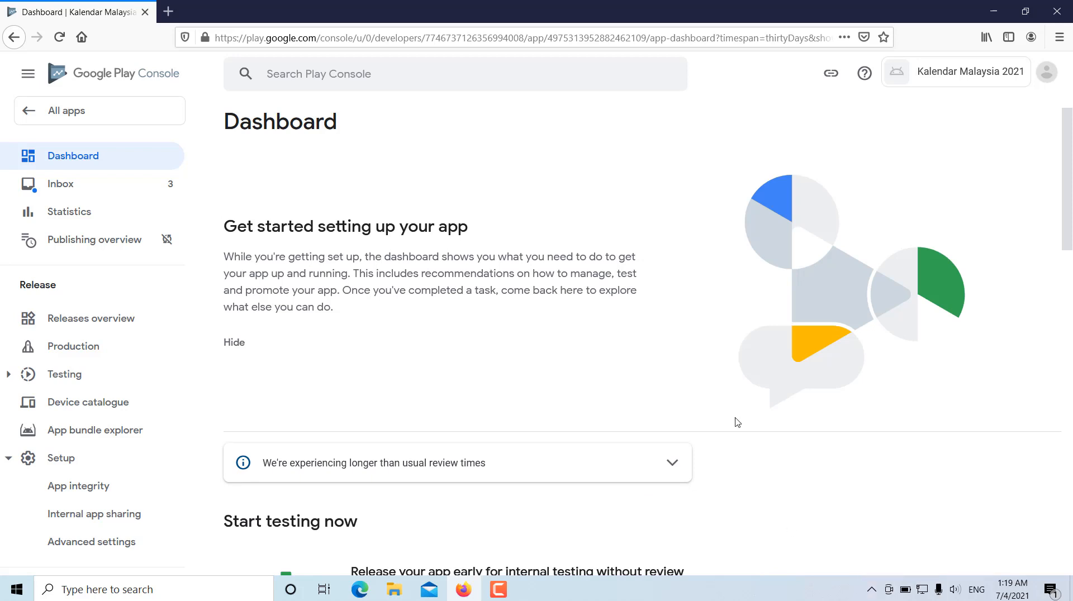
- Expand the dashboard's task list for providing app information and setting up the Store Listing
{"action": "scroll", "coordinate": [736, 422], "scroll_direction": "down", "scroll_amount": 5}
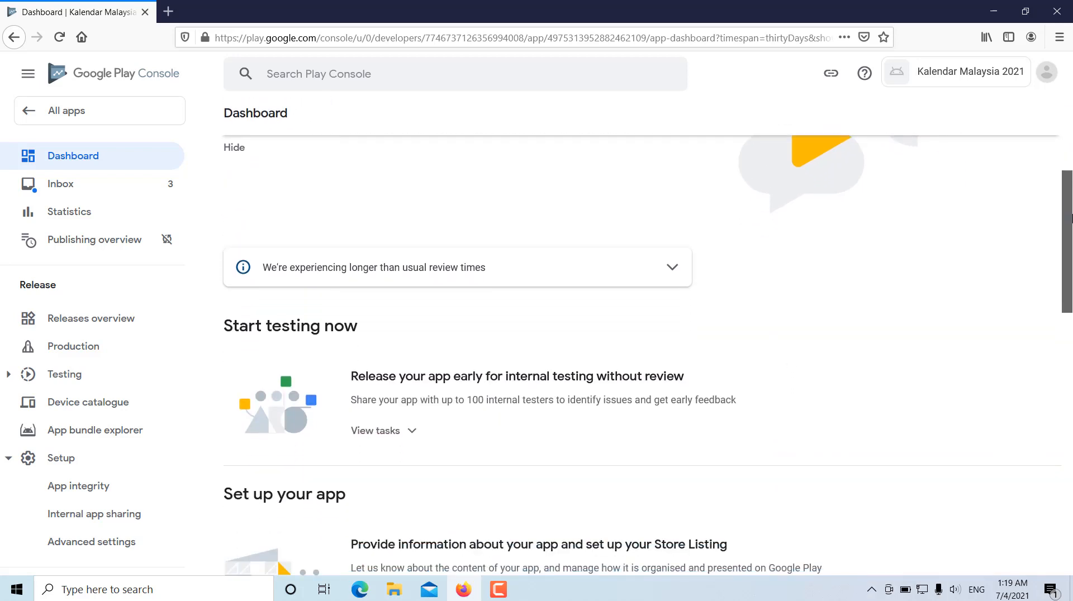
{"action": "left_click_drag", "start_coordinate": [1071, 281], "coordinate": [1070, 162]}
{"action": "scroll", "coordinate": [838, 416], "scroll_direction": "down", "scroll_amount": 5}
{"action": "scroll", "coordinate": [838, 412], "scroll_direction": "up", "scroll_amount": 4}
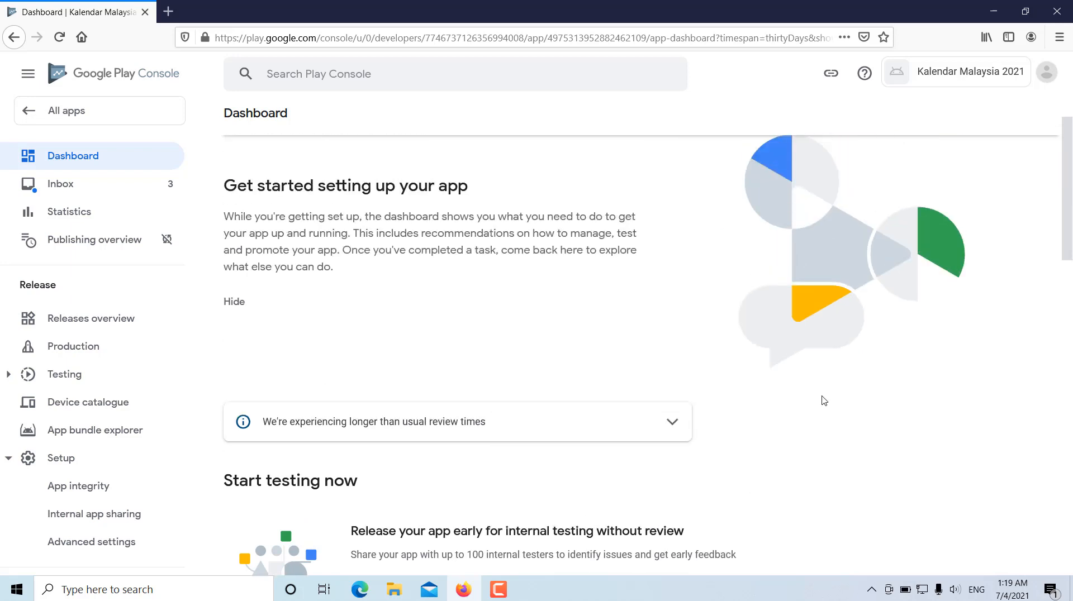
{"action": "scroll", "coordinate": [751, 384], "scroll_direction": "down", "scroll_amount": 2}
{"action": "scroll", "coordinate": [715, 379], "scroll_direction": "down", "scroll_amount": 3}
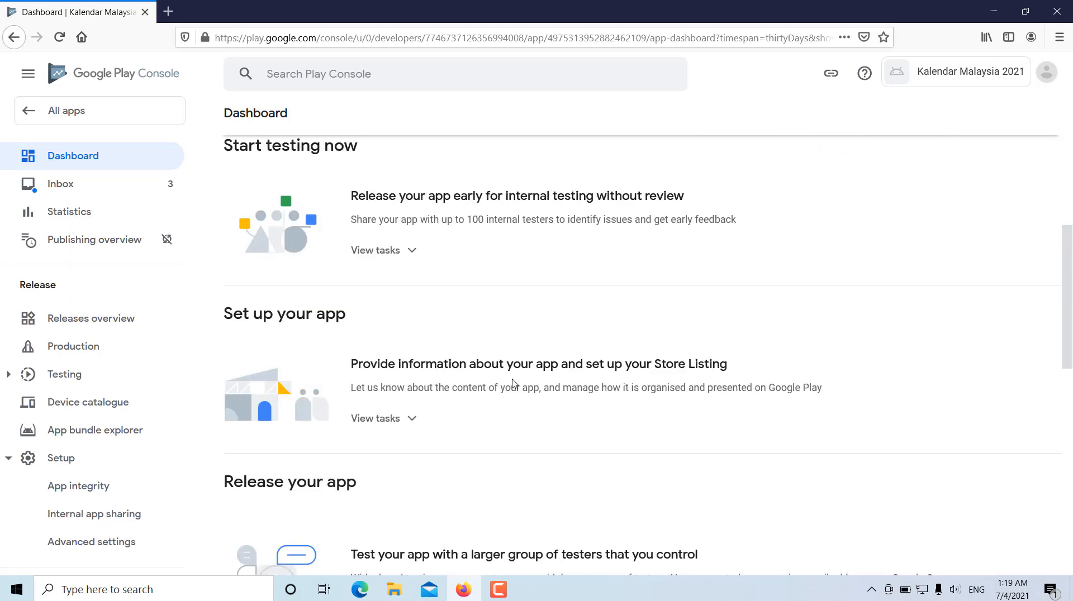
{"action": "scroll", "coordinate": [391, 336], "scroll_direction": "down", "scroll_amount": 1}
{"action": "scroll", "coordinate": [401, 388], "scroll_direction": "down", "scroll_amount": 1}
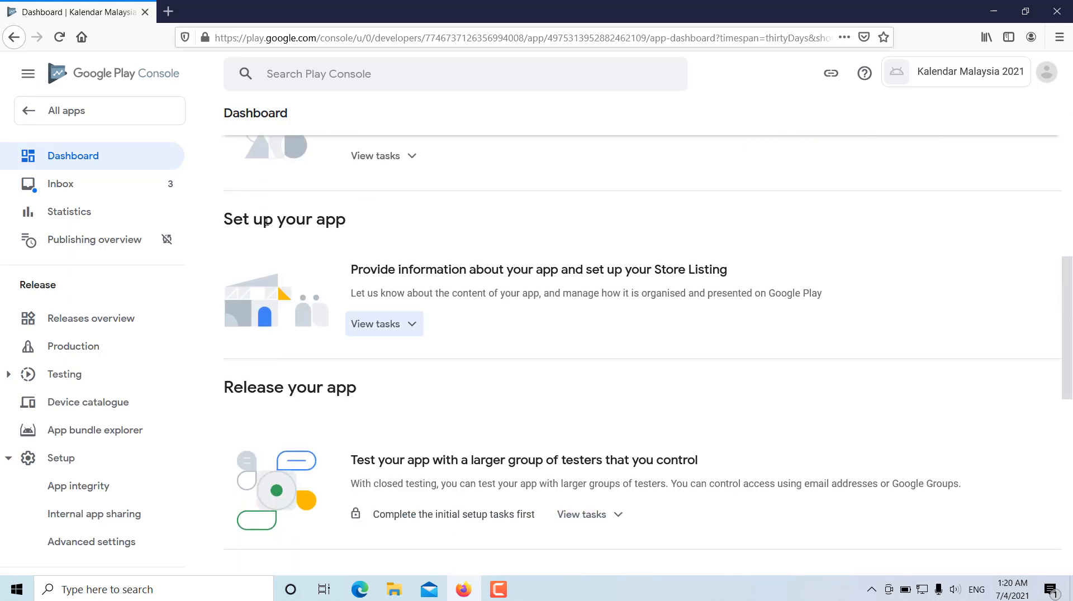
{"action": "left_click", "coordinate": [419, 335]}
{"action": "scroll", "coordinate": [1070, 342], "scroll_direction": "down", "scroll_amount": 3}
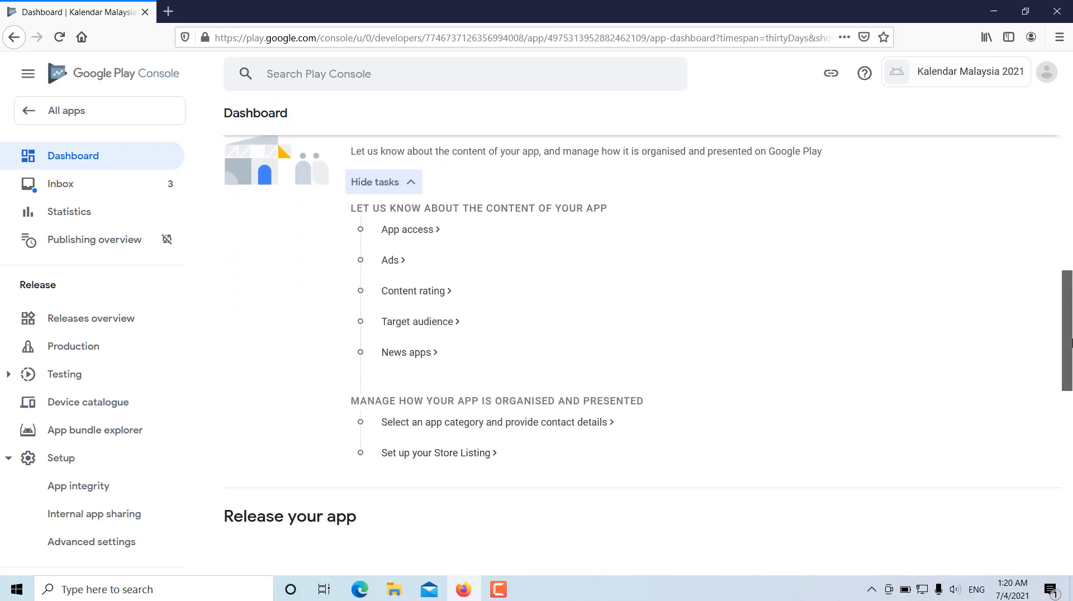
{"action": "scroll", "coordinate": [1070, 342], "scroll_direction": "up", "scroll_amount": 1}
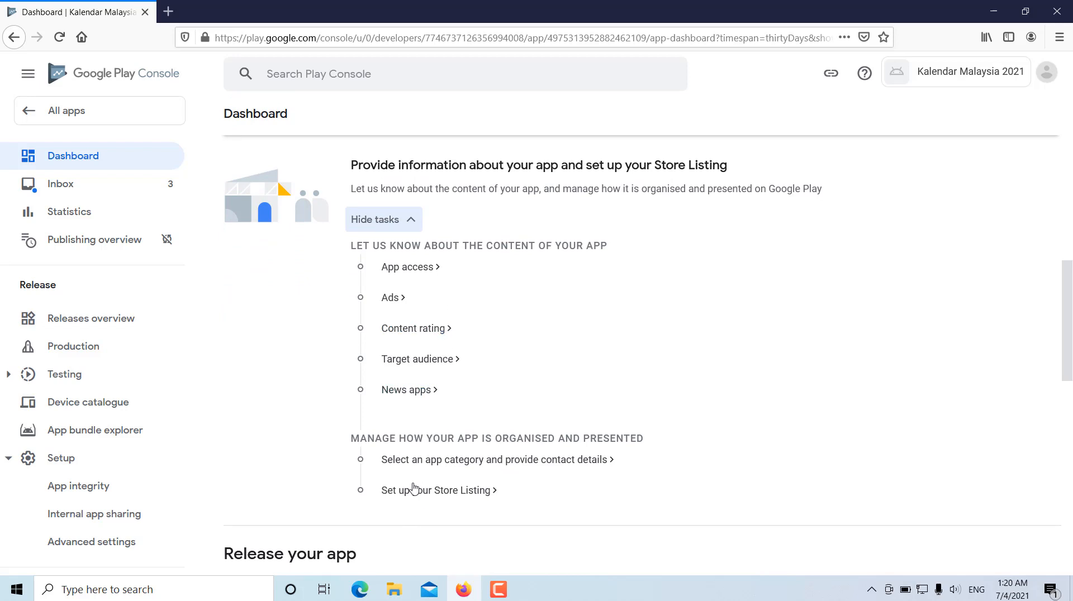
- Declare in App access that all functionality is available without special access, save, and return to the dashboard
{"action": "left_click", "coordinate": [411, 269]}
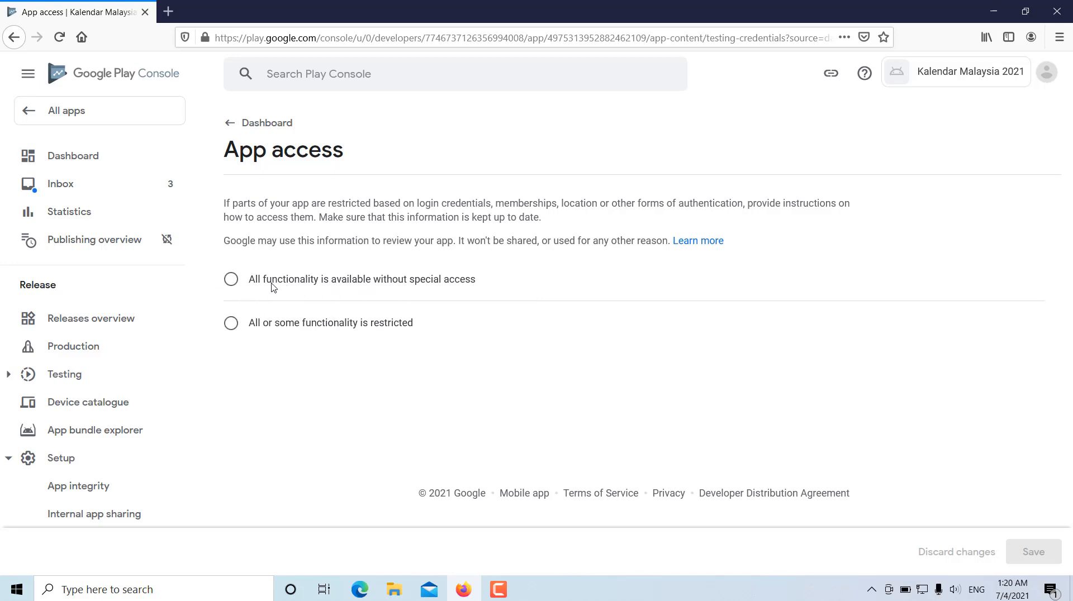
{"action": "left_click", "coordinate": [231, 284]}
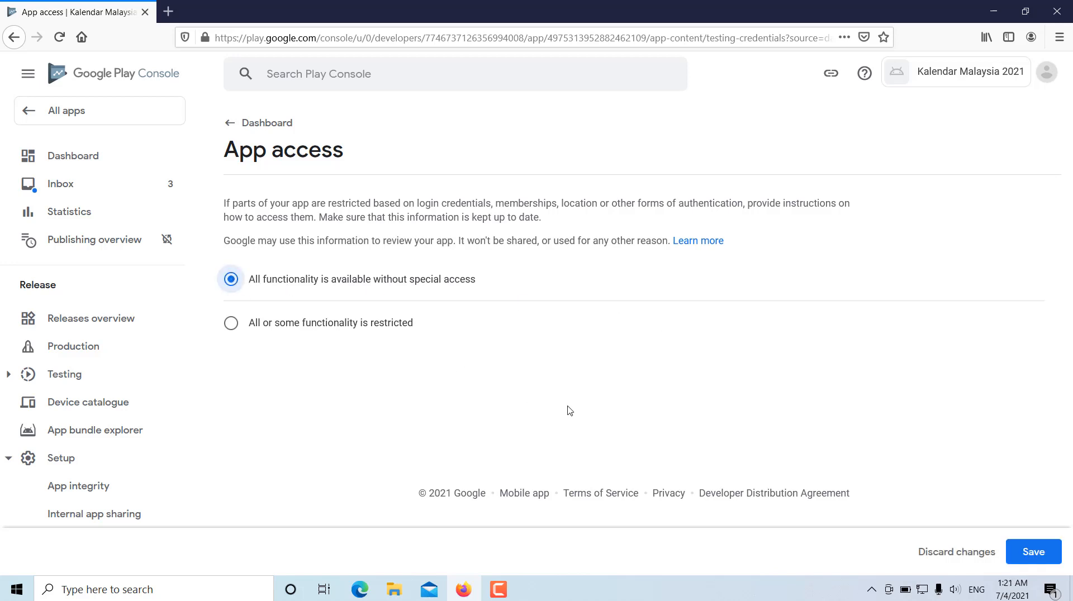
{"action": "left_click", "coordinate": [1018, 547]}
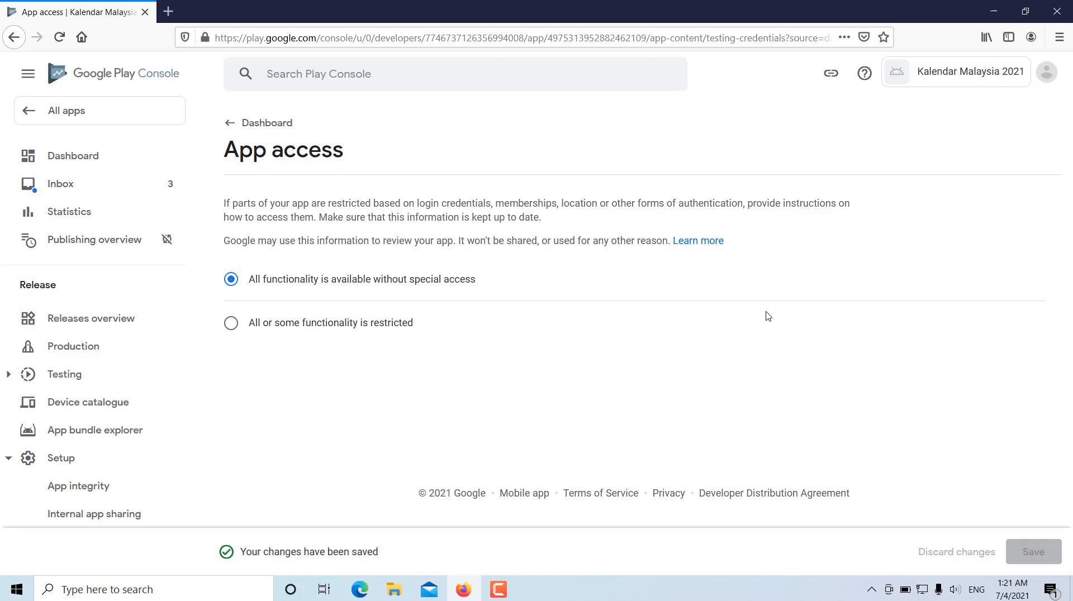
{"action": "left_click", "coordinate": [260, 124]}
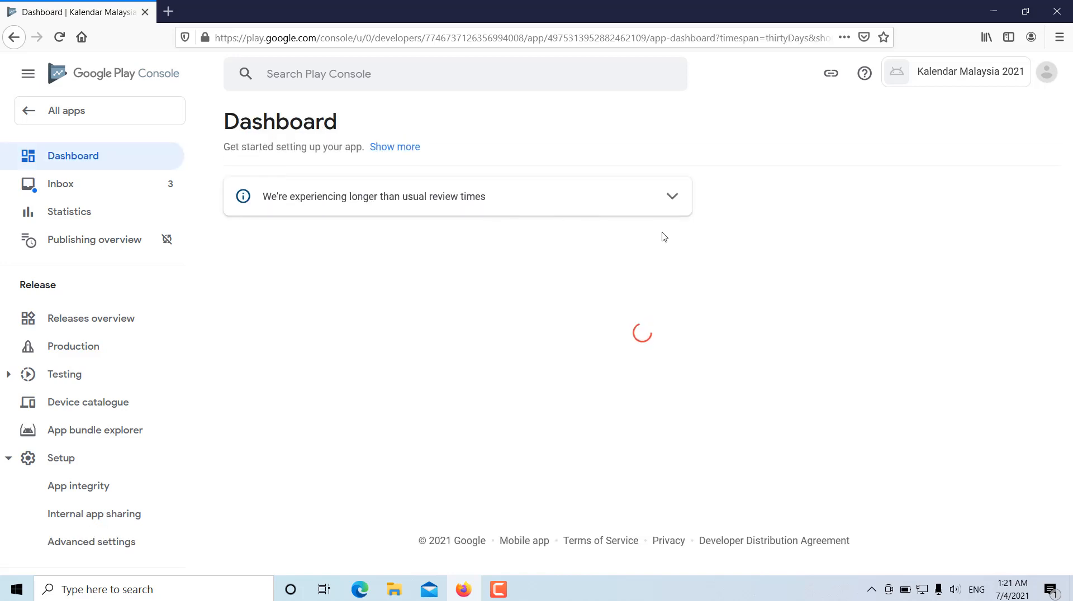
- Declare in the Ads task that the app contains ads, save, and return to the dashboard
{"action": "scroll", "coordinate": [911, 289], "scroll_direction": "down", "scroll_amount": 3}
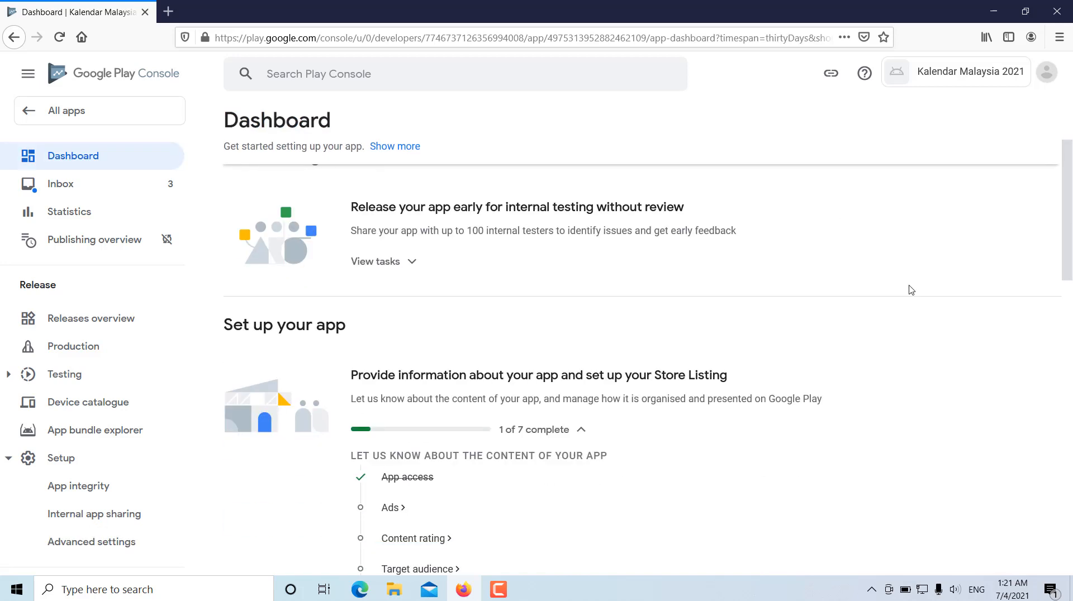
{"action": "scroll", "coordinate": [911, 291], "scroll_direction": "down", "scroll_amount": 2}
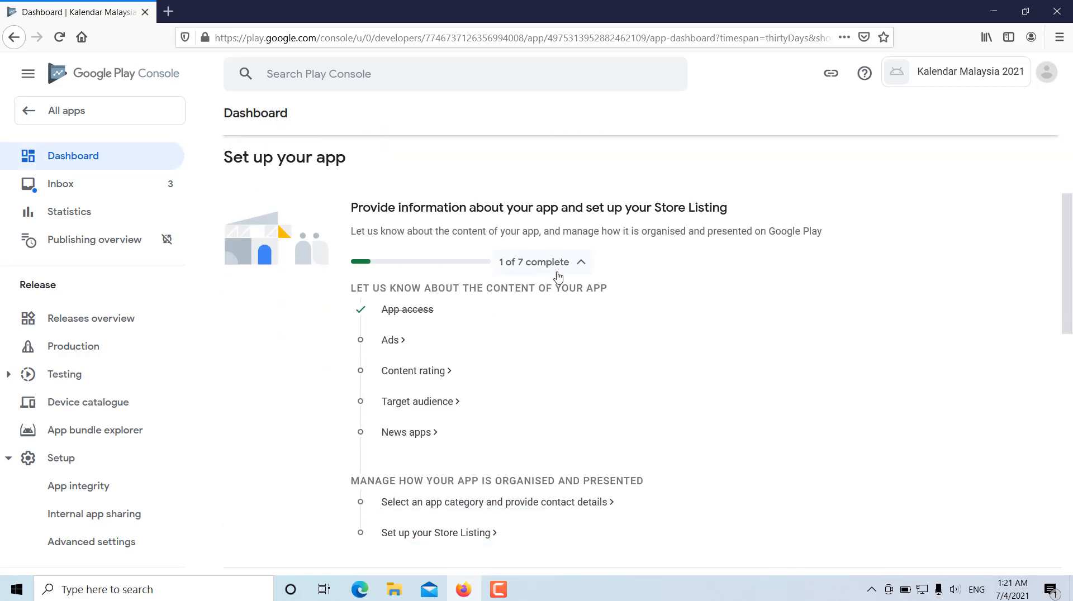
{"action": "left_click", "coordinate": [391, 340]}
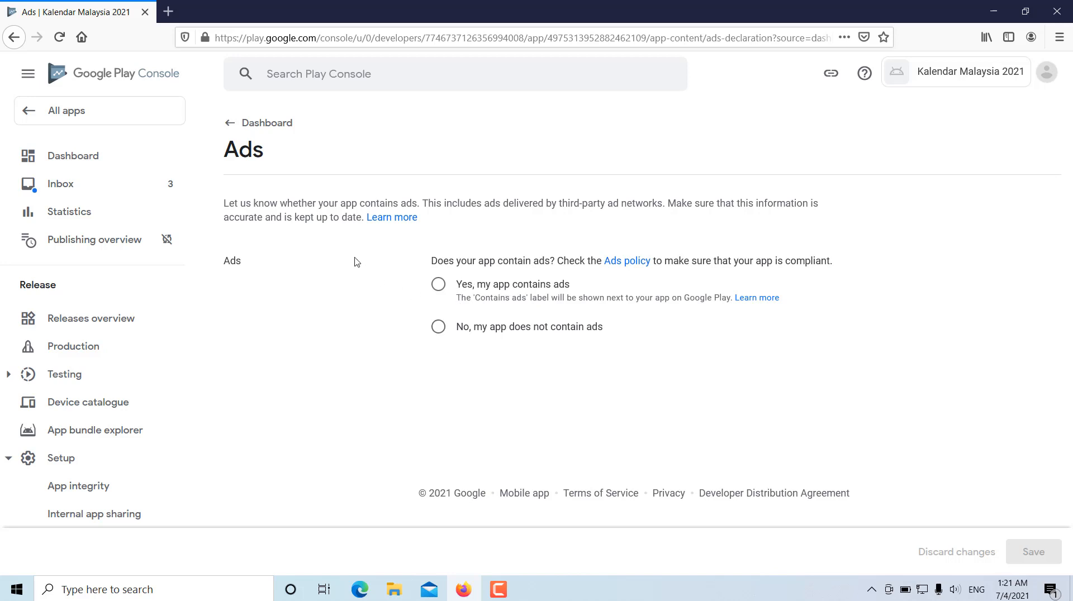
{"action": "left_click", "coordinate": [439, 286]}
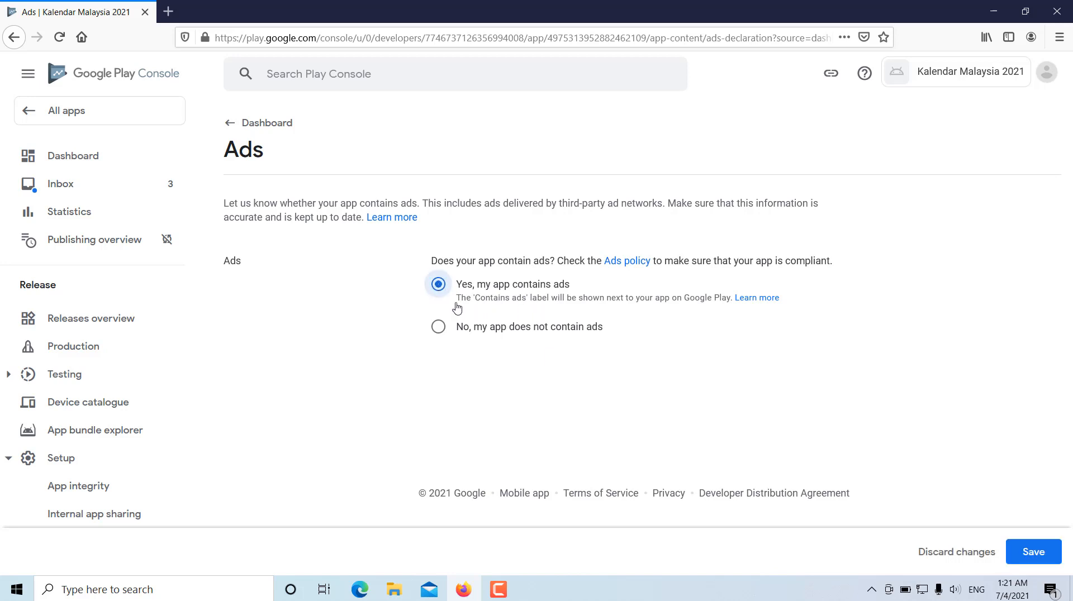
{"action": "left_click", "coordinate": [1033, 547]}
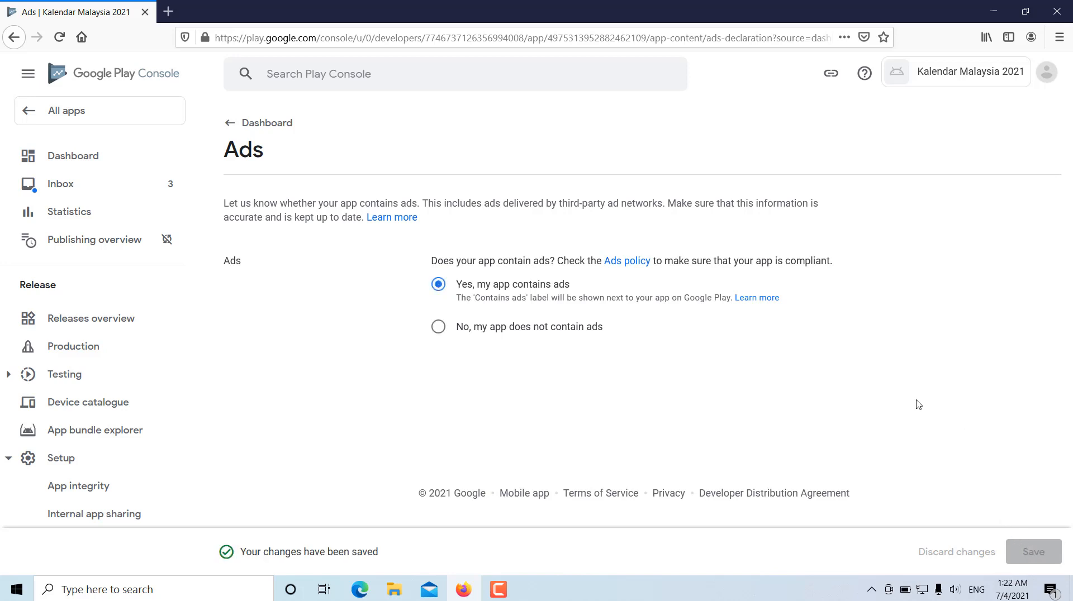
{"action": "left_click", "coordinate": [272, 126]}
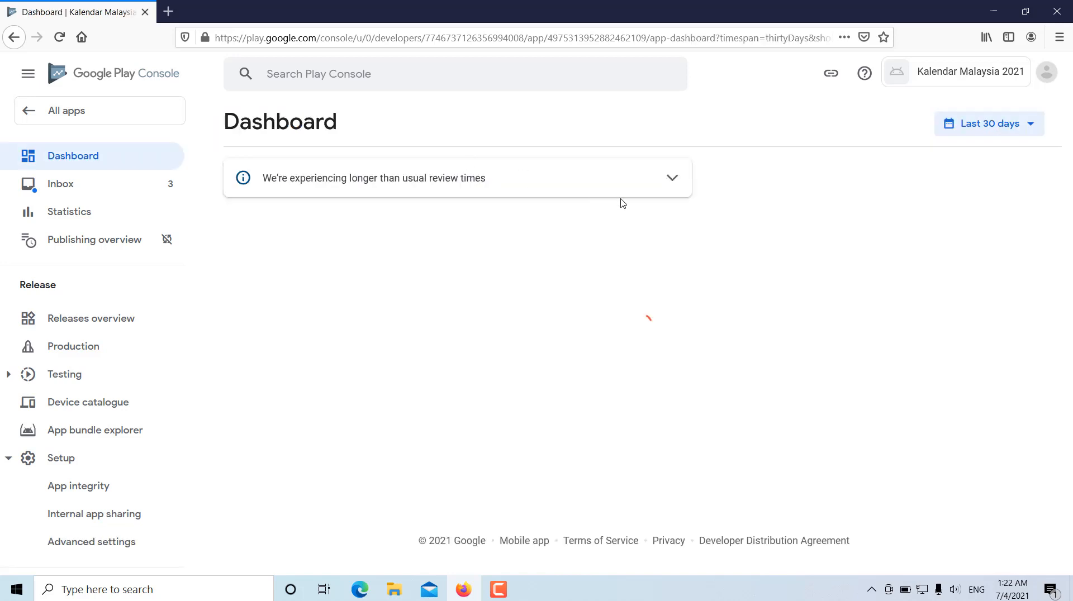
- Open the Content rating setup task and start its questionnaire
{"action": "scroll", "coordinate": [857, 311], "scroll_direction": "down", "scroll_amount": 4}
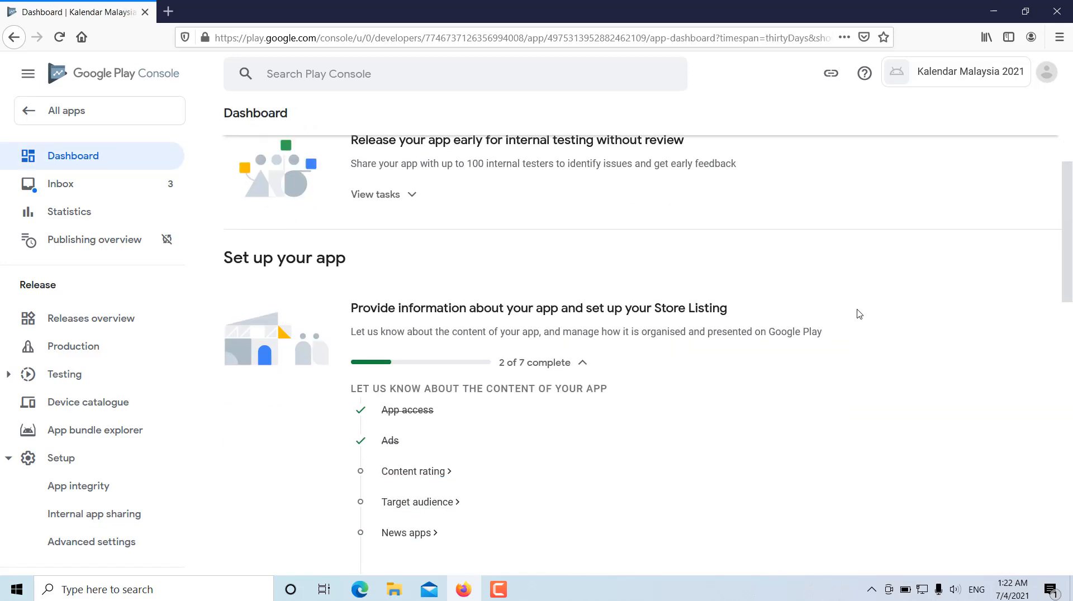
{"action": "scroll", "coordinate": [854, 314], "scroll_direction": "down", "scroll_amount": 1}
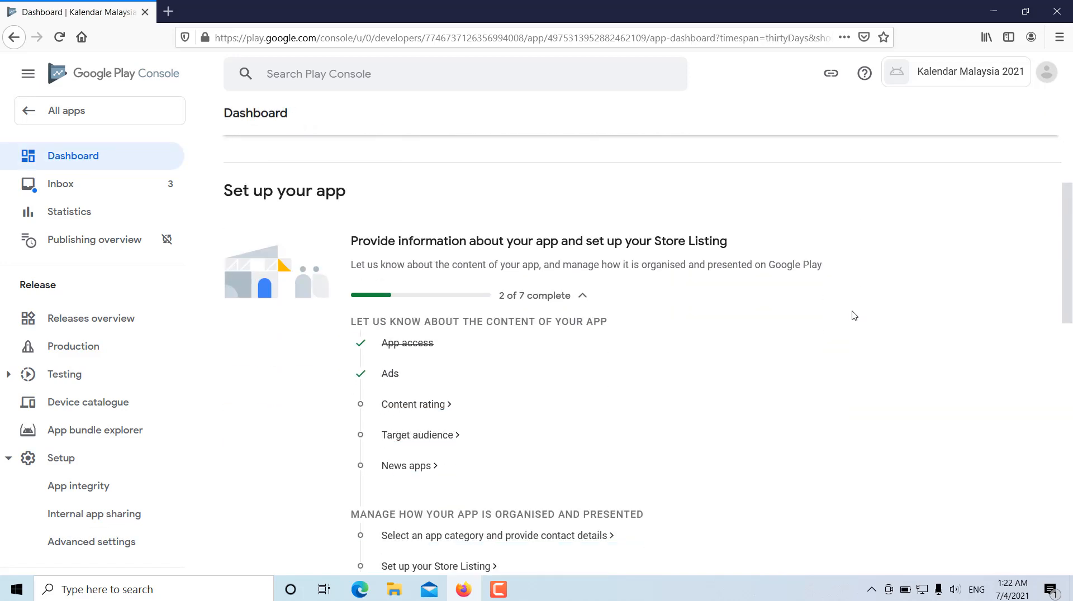
{"action": "left_click", "coordinate": [409, 411]}
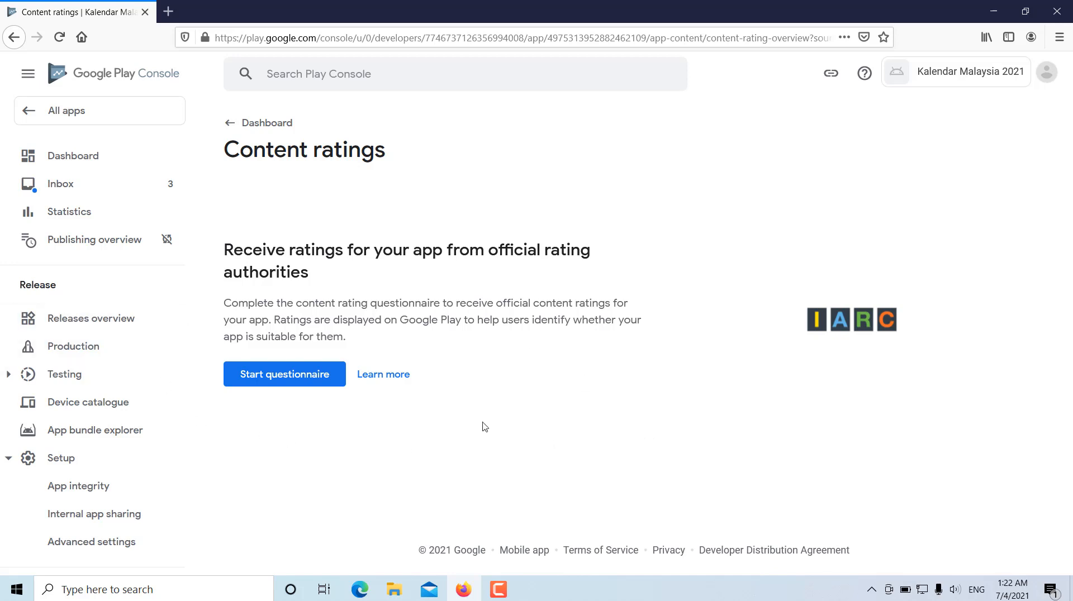
{"action": "left_click", "coordinate": [287, 378]}
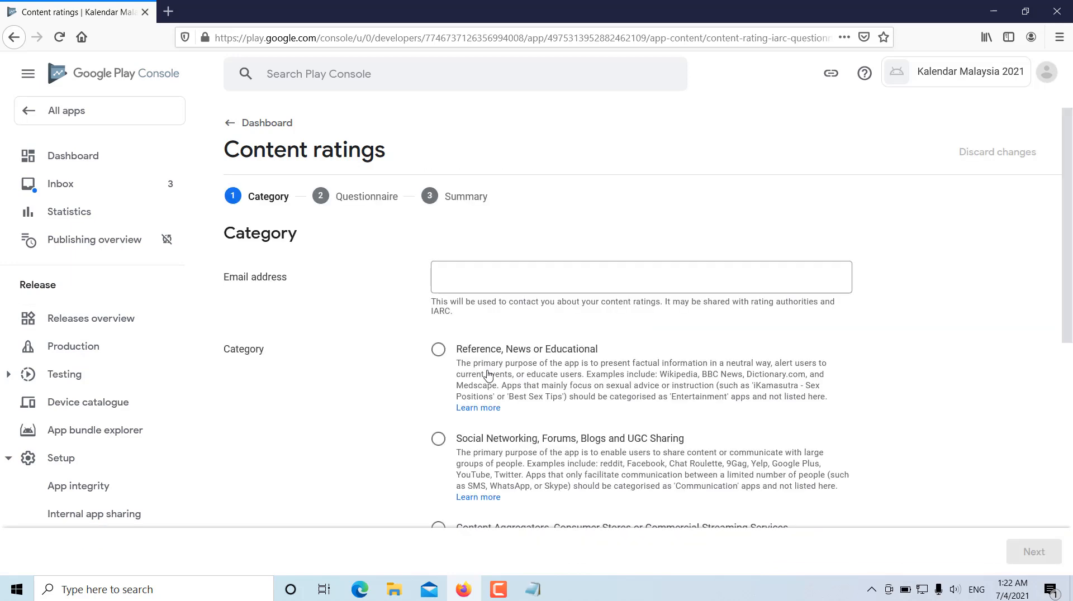
- Paste the contact email address into the Category stage of the content rating questionnaire
{"action": "left_click", "coordinate": [581, 276]}
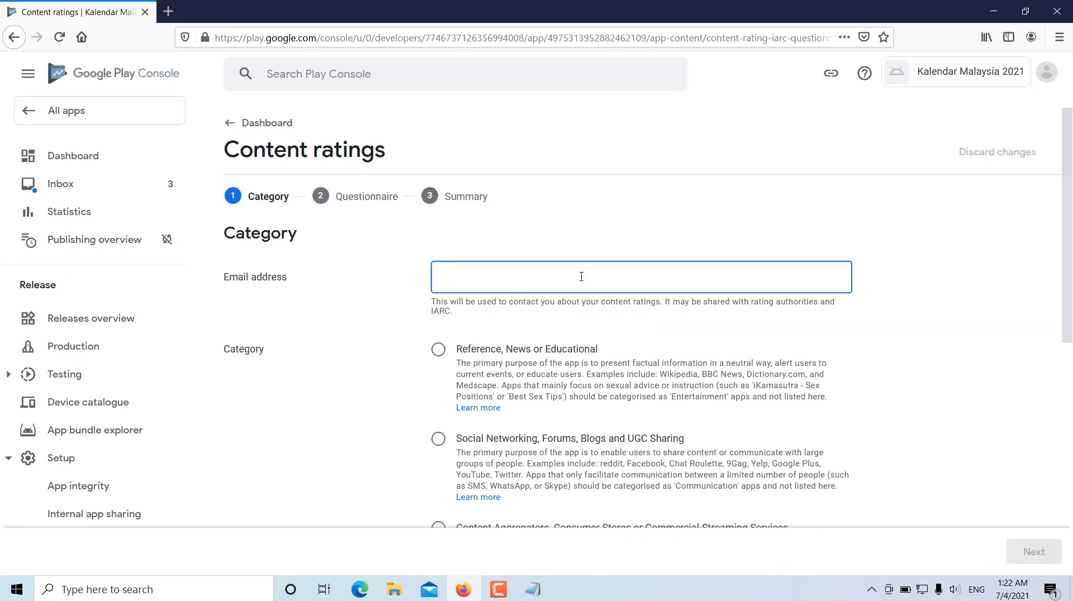
{"action": "key", "text": "ctrl+v"}
{"action": "left_click", "coordinate": [955, 342]}
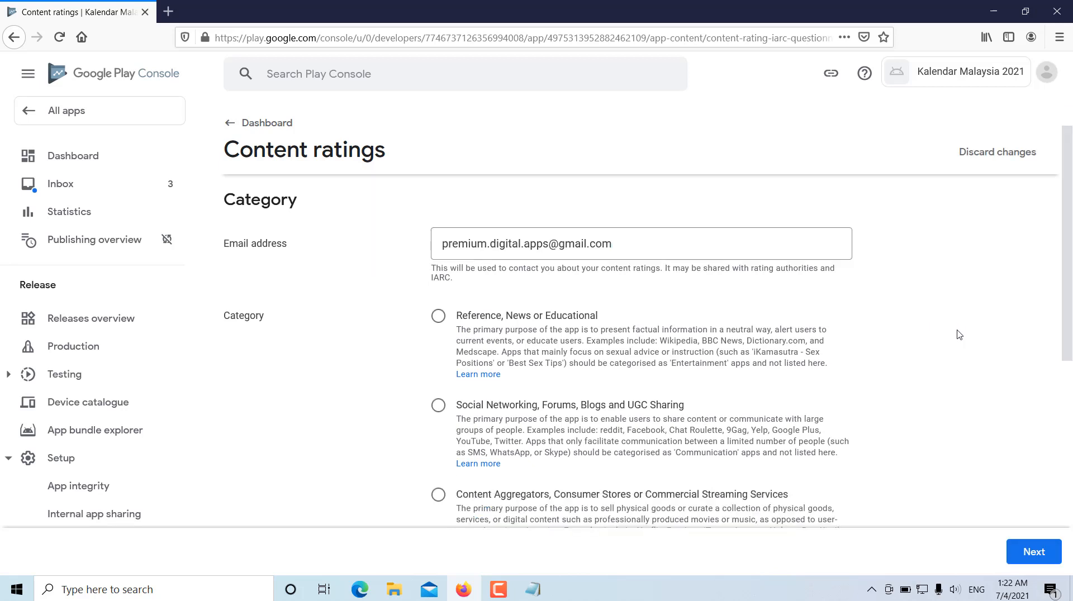
{"action": "scroll", "coordinate": [1020, 304], "scroll_direction": "down", "scroll_amount": 2}
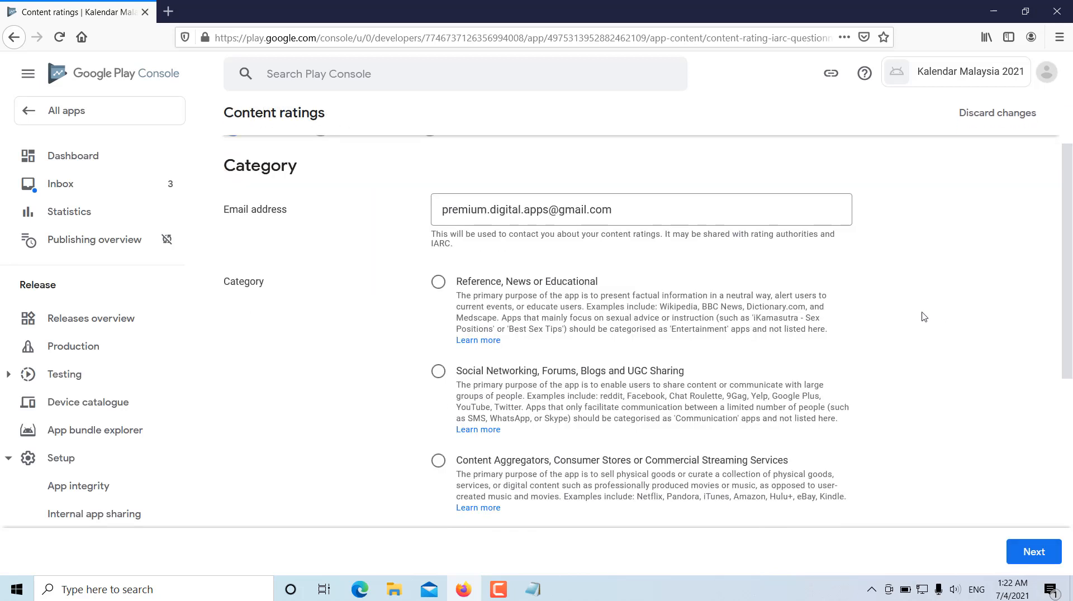
- Choose Reference, News or Educational as the app's content rating category and continue to the questionnaire
{"action": "scroll", "coordinate": [918, 319], "scroll_direction": "down", "scroll_amount": 5}
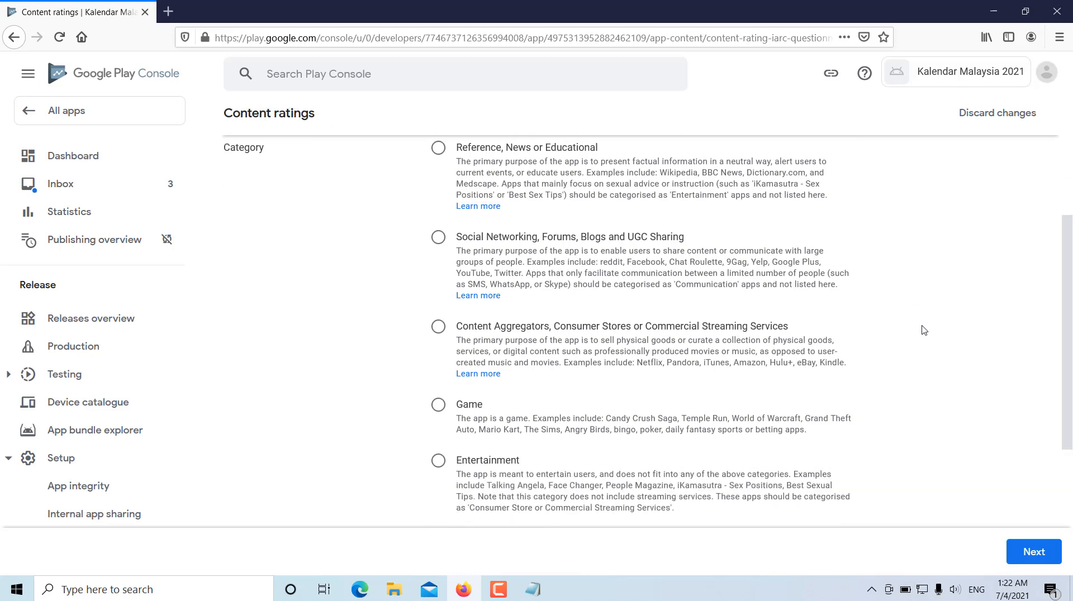
{"action": "scroll", "coordinate": [921, 357], "scroll_direction": "up", "scroll_amount": 5}
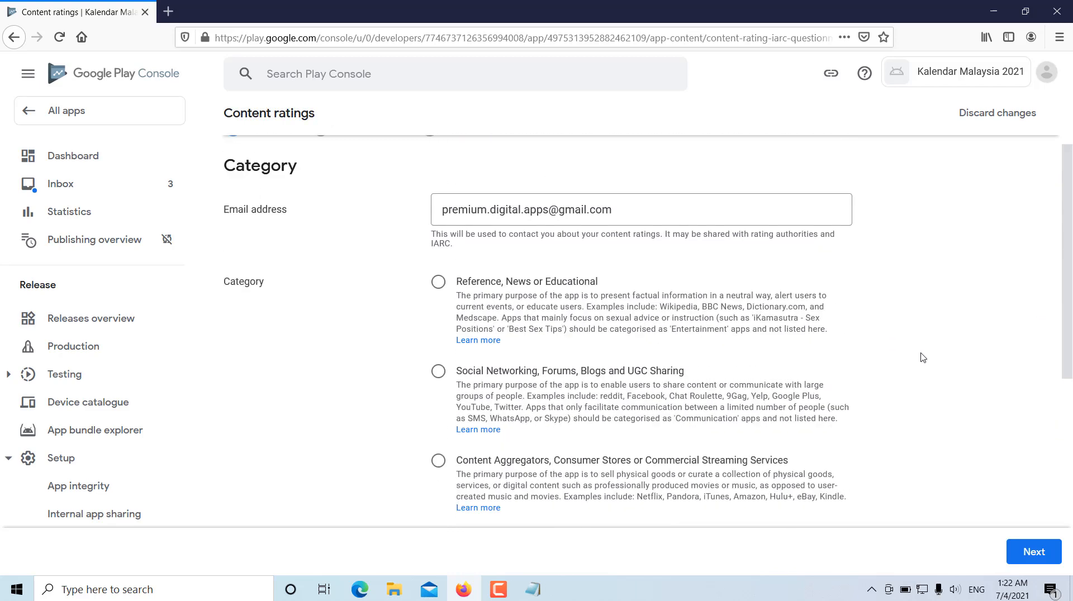
{"action": "left_click", "coordinate": [436, 286]}
{"action": "scroll", "coordinate": [997, 453], "scroll_direction": "down", "scroll_amount": 5}
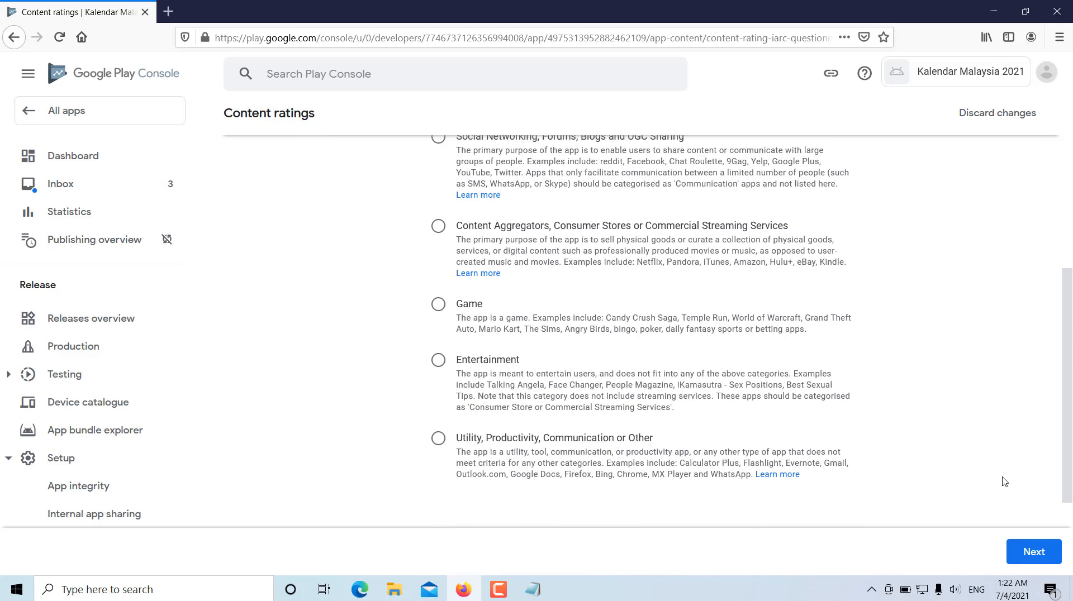
{"action": "left_click", "coordinate": [1032, 554]}
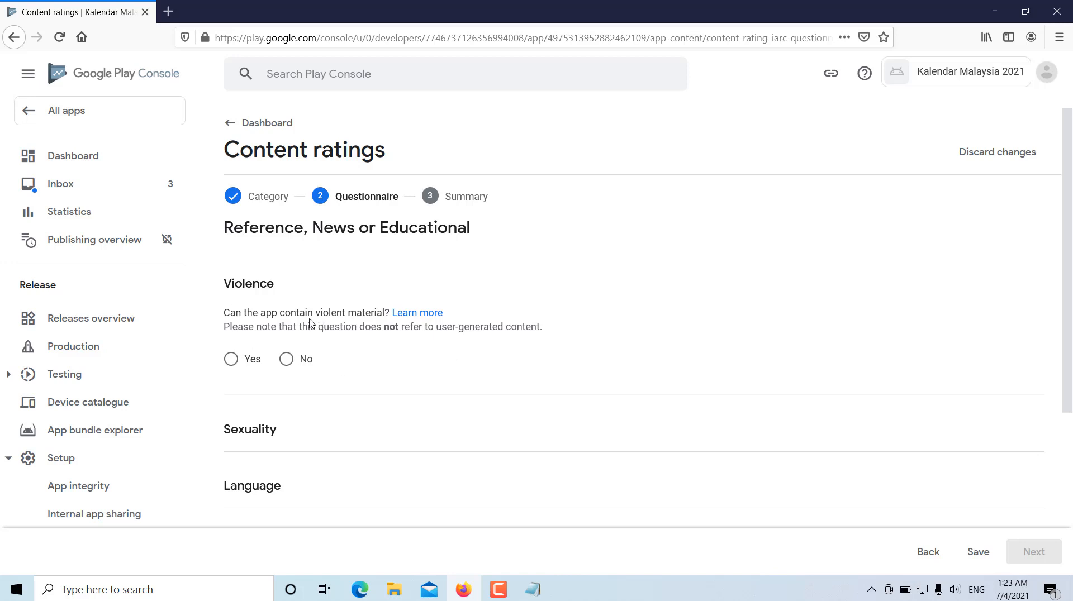
- Answer No to the questionnaire's Violence, Sexuality, Language and Controlled Substance questions
{"action": "left_click", "coordinate": [286, 359]}
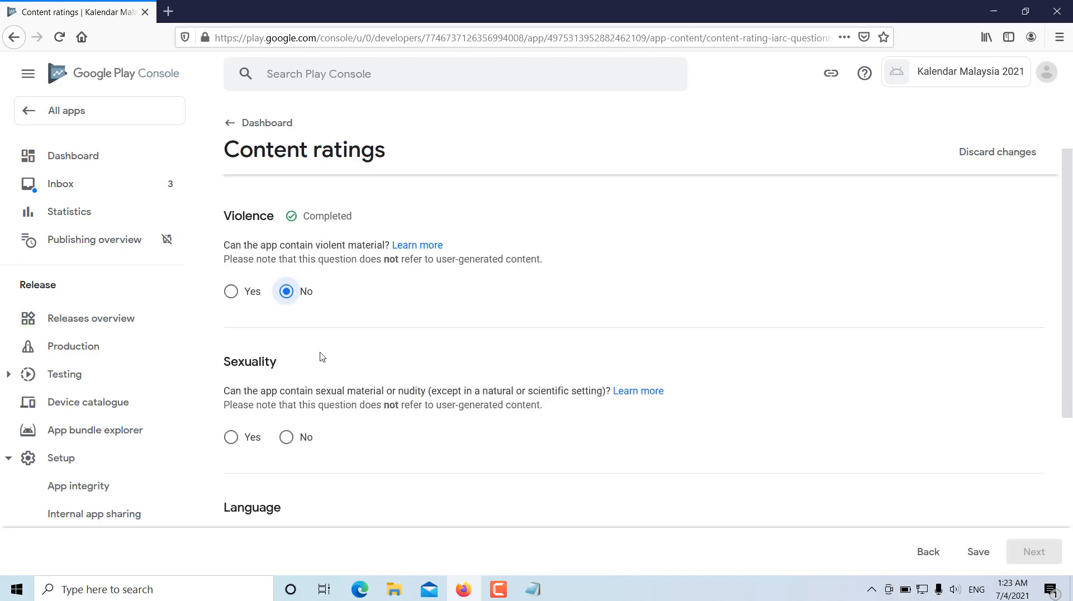
{"action": "left_click", "coordinate": [286, 437]}
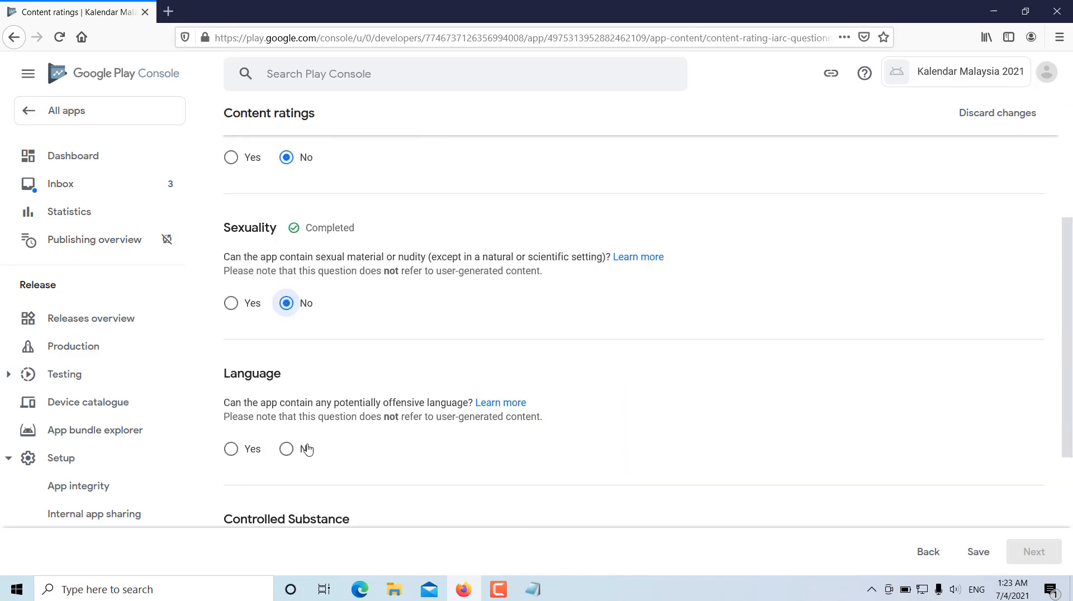
{"action": "left_click", "coordinate": [287, 449]}
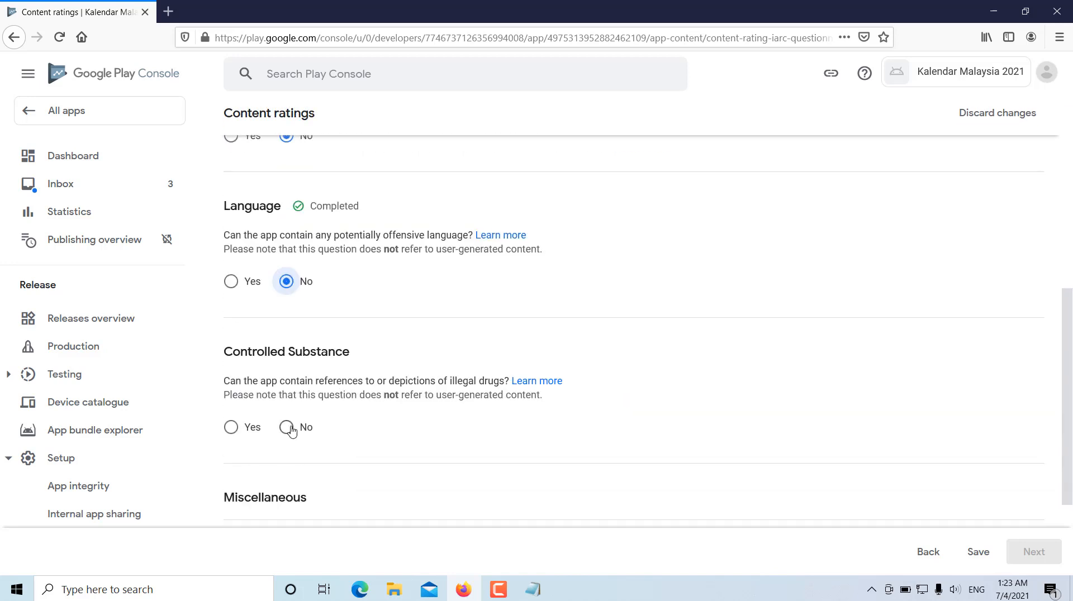
{"action": "left_click", "coordinate": [286, 428]}
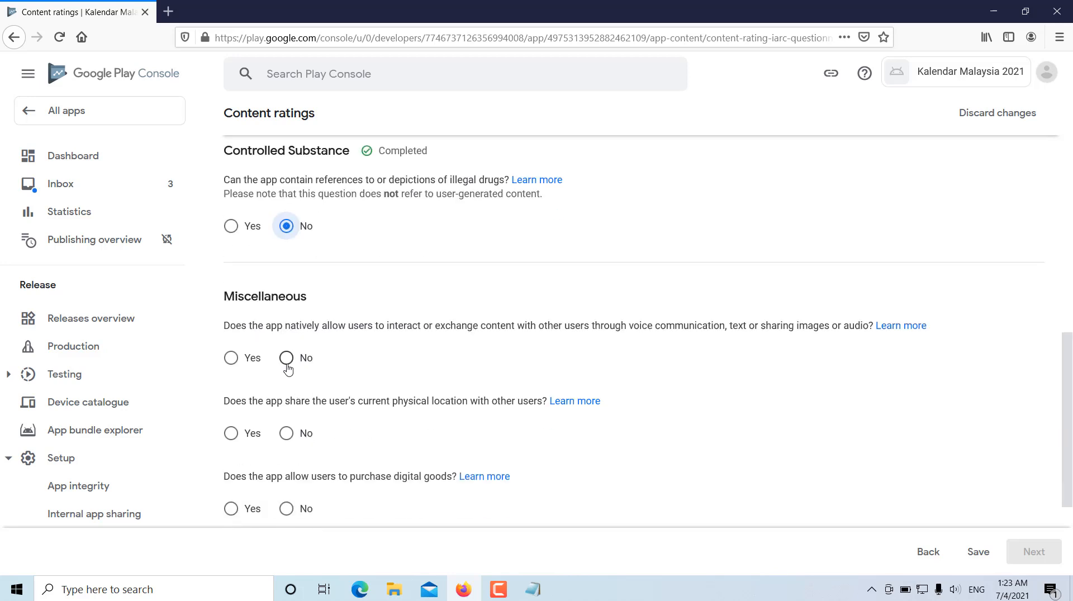
- Answer No to the Miscellaneous questions on user interaction, location sharing and digital purchases, and save the questionnaire
{"action": "left_click", "coordinate": [287, 361]}
{"action": "left_click", "coordinate": [286, 433]}
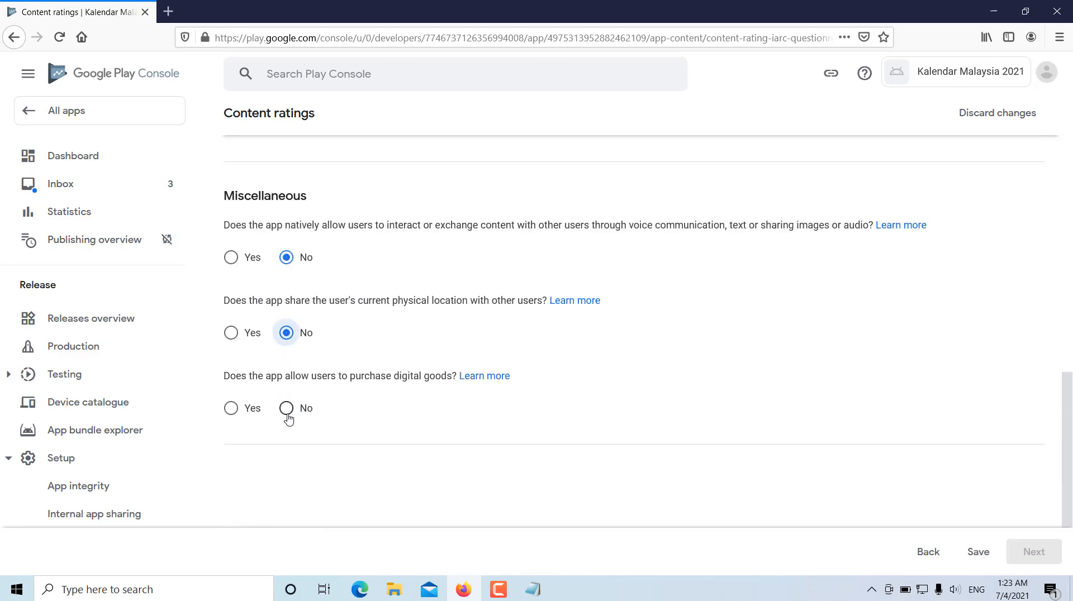
{"action": "left_click", "coordinate": [287, 415]}
{"action": "scroll", "coordinate": [479, 433], "scroll_direction": "up", "scroll_amount": 6}
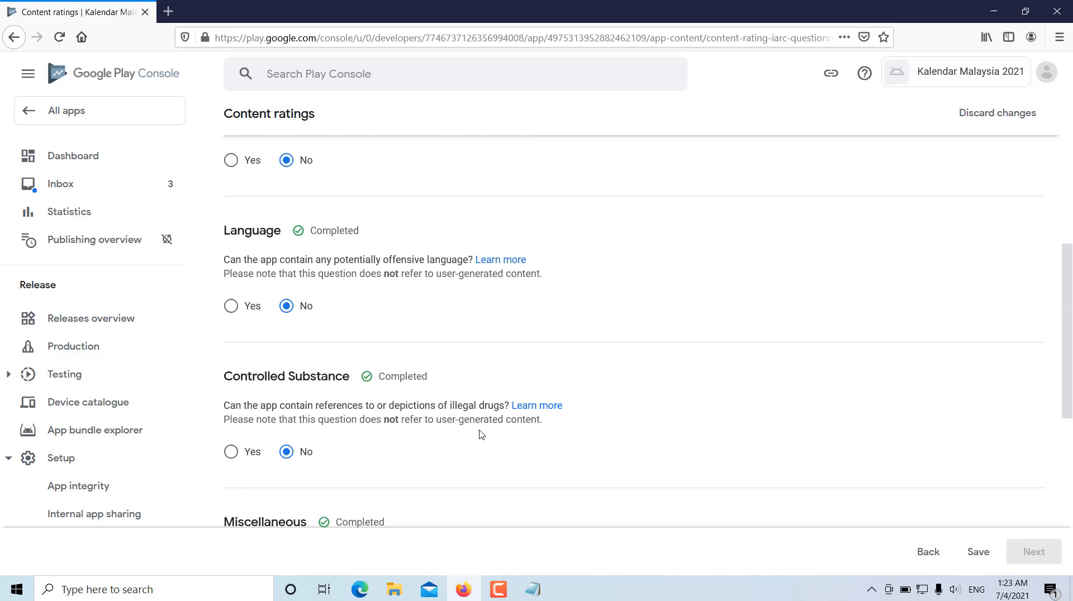
{"action": "scroll", "coordinate": [464, 434], "scroll_direction": "up", "scroll_amount": 2}
{"action": "scroll", "coordinate": [450, 433], "scroll_direction": "down", "scroll_amount": 9}
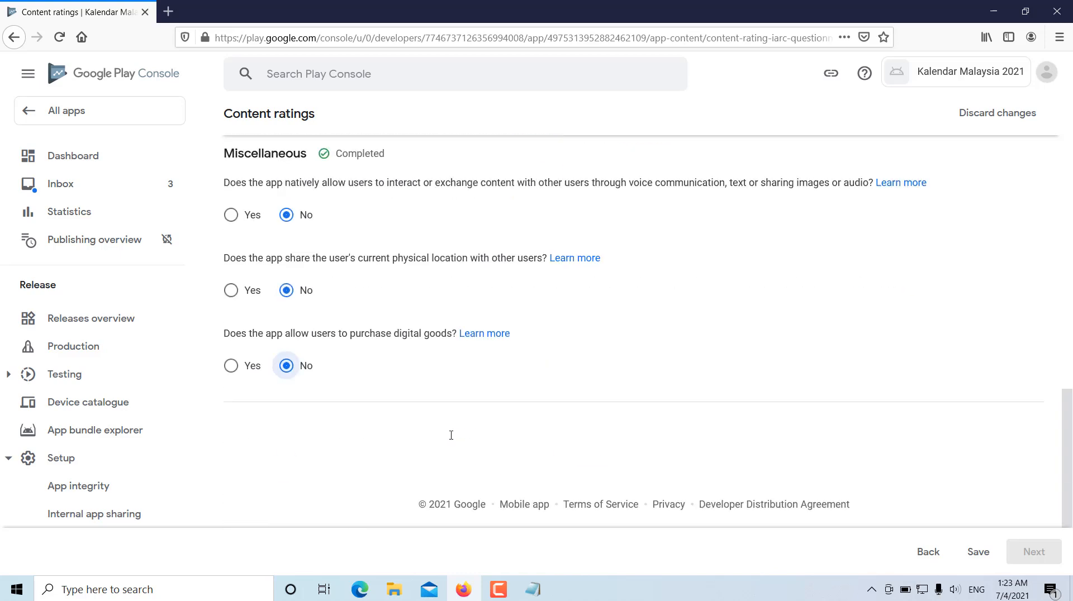
{"action": "left_click", "coordinate": [981, 554]}
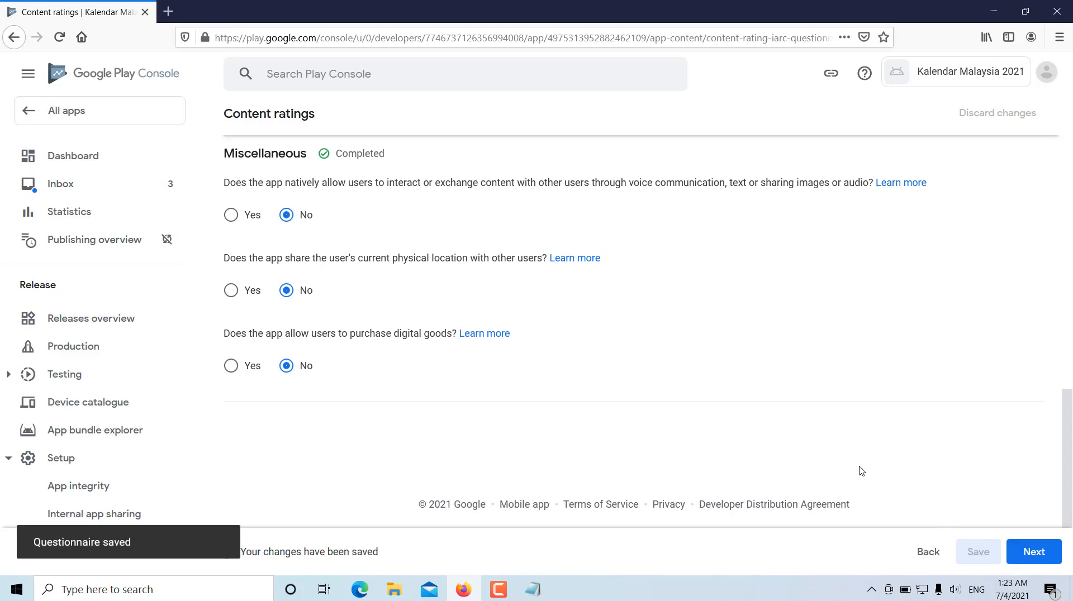
- Continue to the content rating summary, review the ratings through to South Korea, and submit them
{"action": "scroll", "coordinate": [853, 461], "scroll_direction": "up", "scroll_amount": 10}
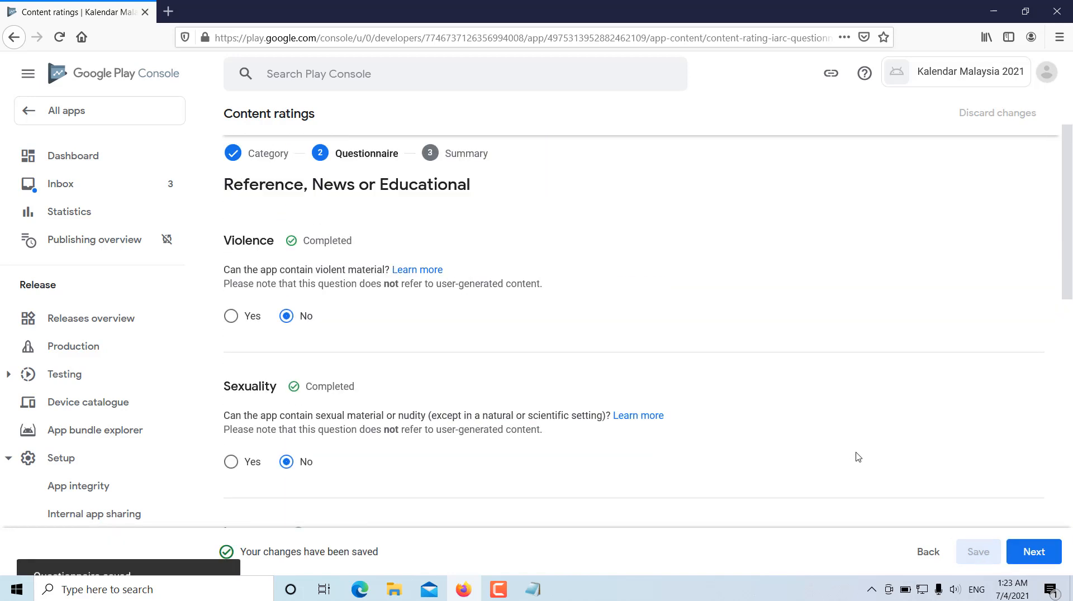
{"action": "scroll", "coordinate": [1031, 553], "scroll_direction": "down", "scroll_amount": 1}
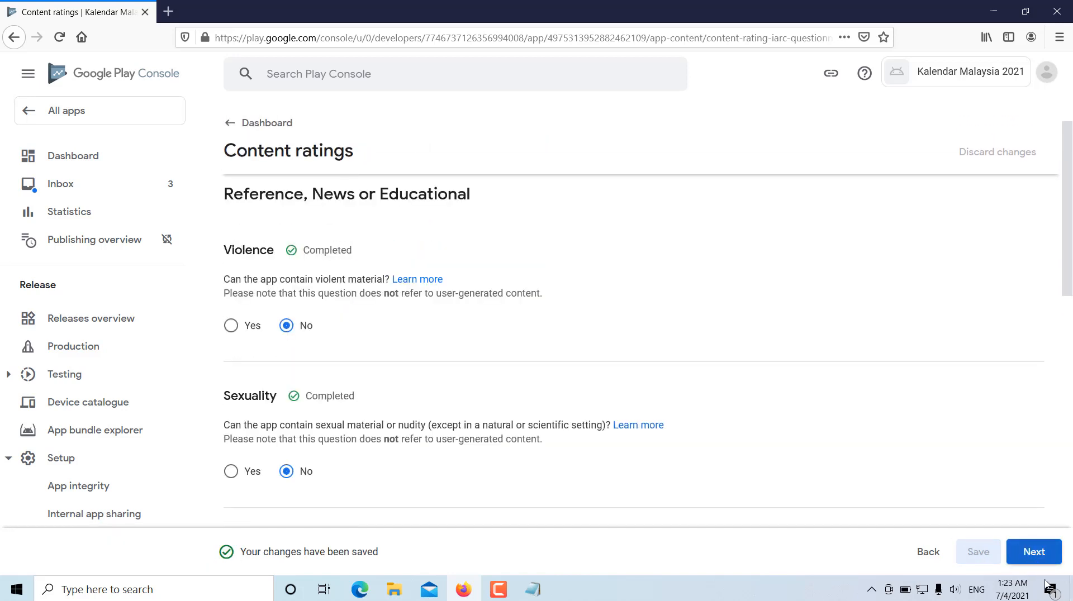
{"action": "left_click", "coordinate": [1039, 552]}
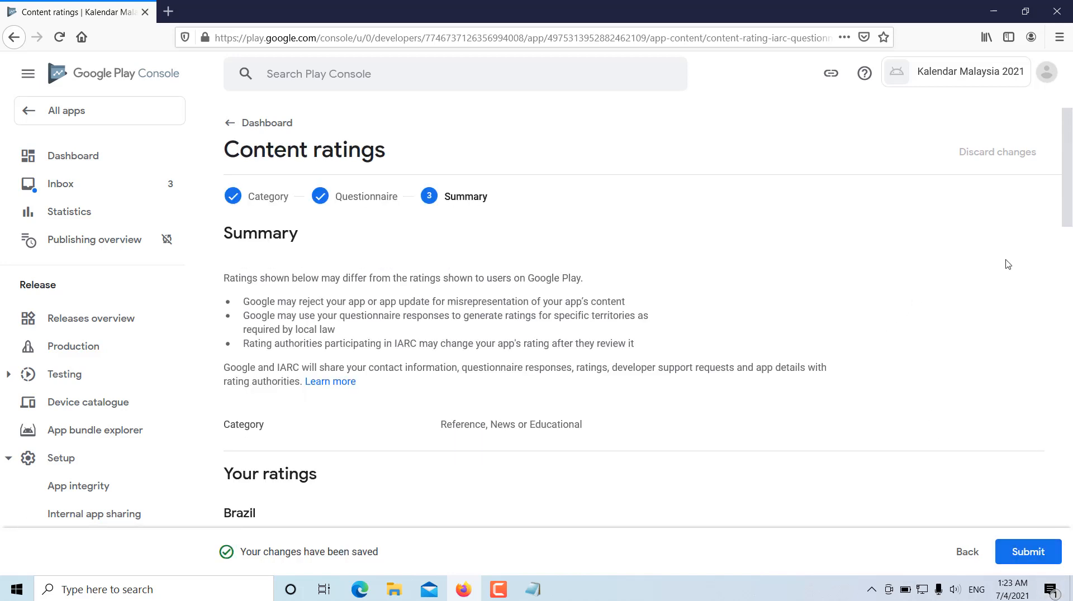
{"action": "left_click_drag", "start_coordinate": [1058, 198], "coordinate": [1070, 519]}
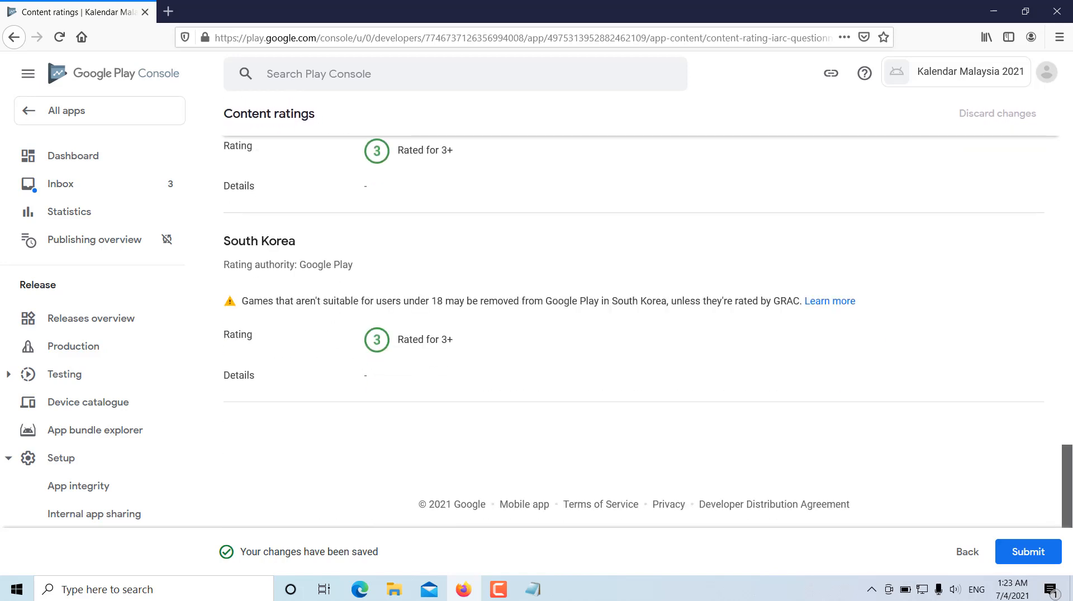
{"action": "left_click", "coordinate": [1024, 559]}
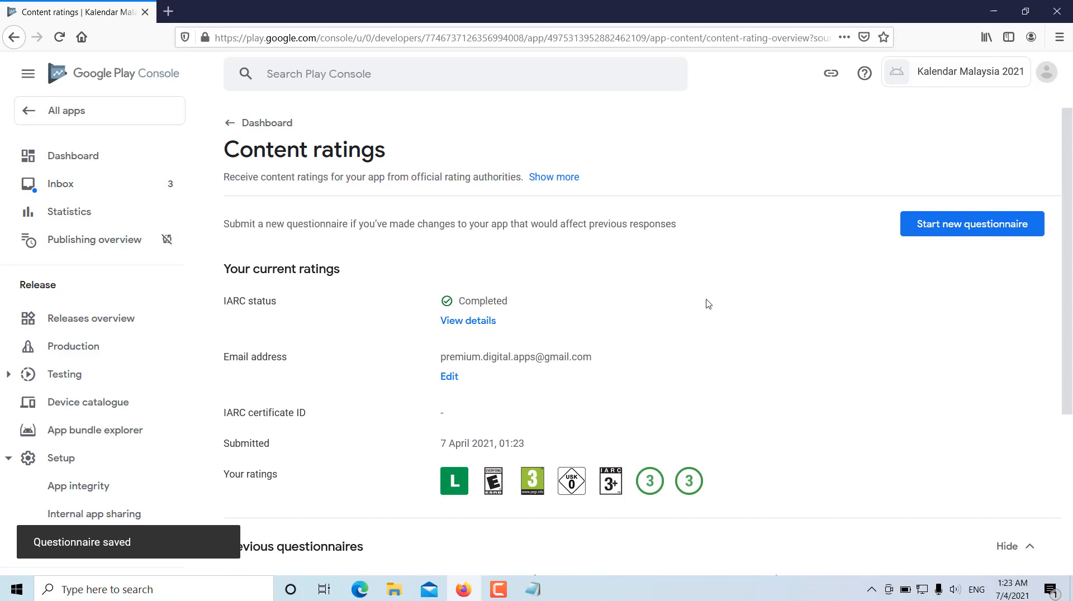
- Look over the submitted content ratings, return to the dashboard and open the Target audience setup task
{"action": "scroll", "coordinate": [725, 309], "scroll_direction": "down", "scroll_amount": 3}
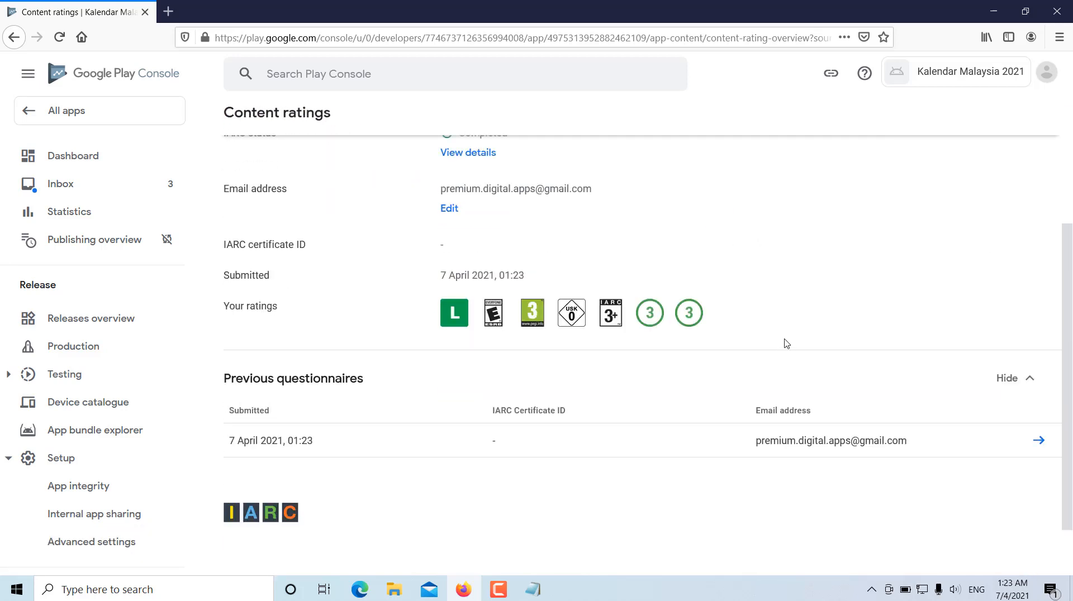
{"action": "scroll", "coordinate": [787, 343], "scroll_direction": "up", "scroll_amount": 3}
{"action": "scroll", "coordinate": [810, 363], "scroll_direction": "down", "scroll_amount": 2}
{"action": "scroll", "coordinate": [780, 400], "scroll_direction": "up", "scroll_amount": 3}
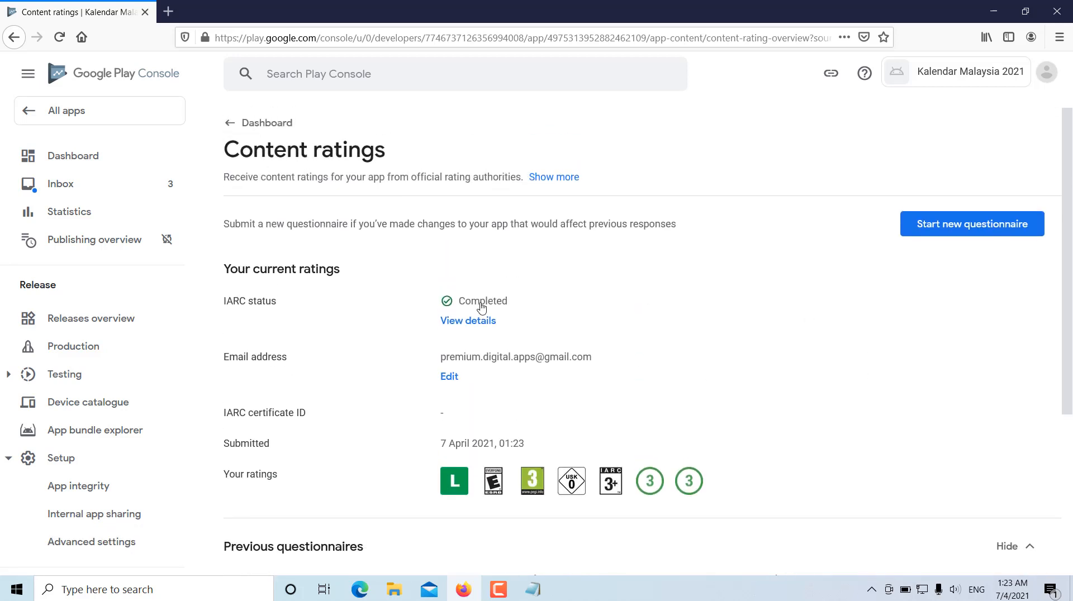
{"action": "left_click", "coordinate": [233, 122]}
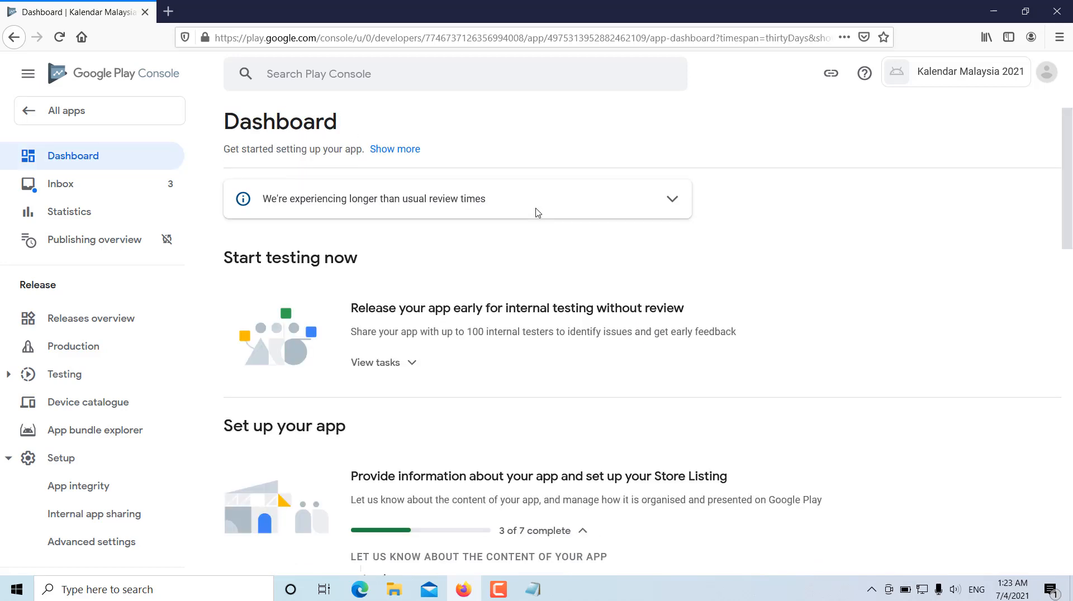
{"action": "scroll", "coordinate": [615, 240], "scroll_direction": "down", "scroll_amount": 3}
{"action": "scroll", "coordinate": [363, 427], "scroll_direction": "down", "scroll_amount": 1}
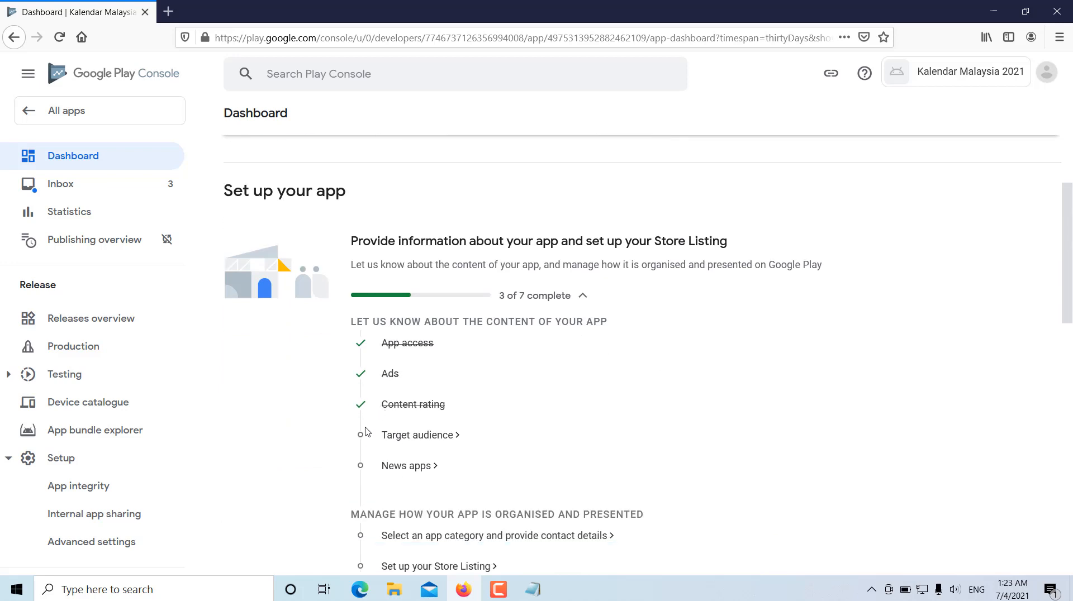
{"action": "left_click", "coordinate": [418, 437]}
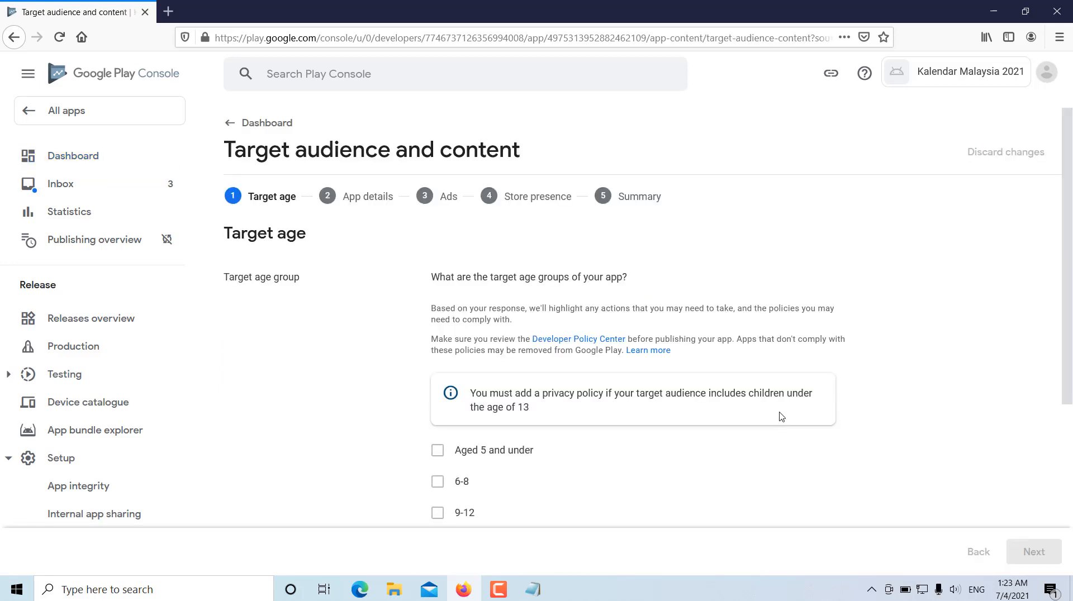
- Select the target age groups 13-15, 16-17 and 18 and over, and continue to Store presence
{"action": "scroll", "coordinate": [892, 366], "scroll_direction": "down", "scroll_amount": 3}
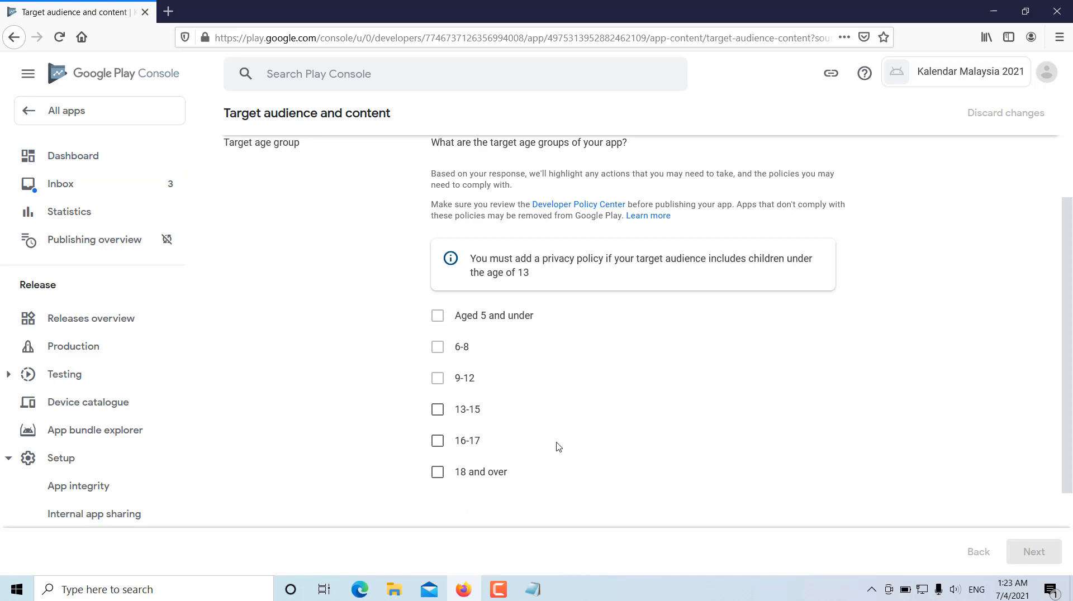
{"action": "left_click", "coordinate": [437, 410]}
{"action": "left_click", "coordinate": [437, 441]}
{"action": "left_click", "coordinate": [438, 472]}
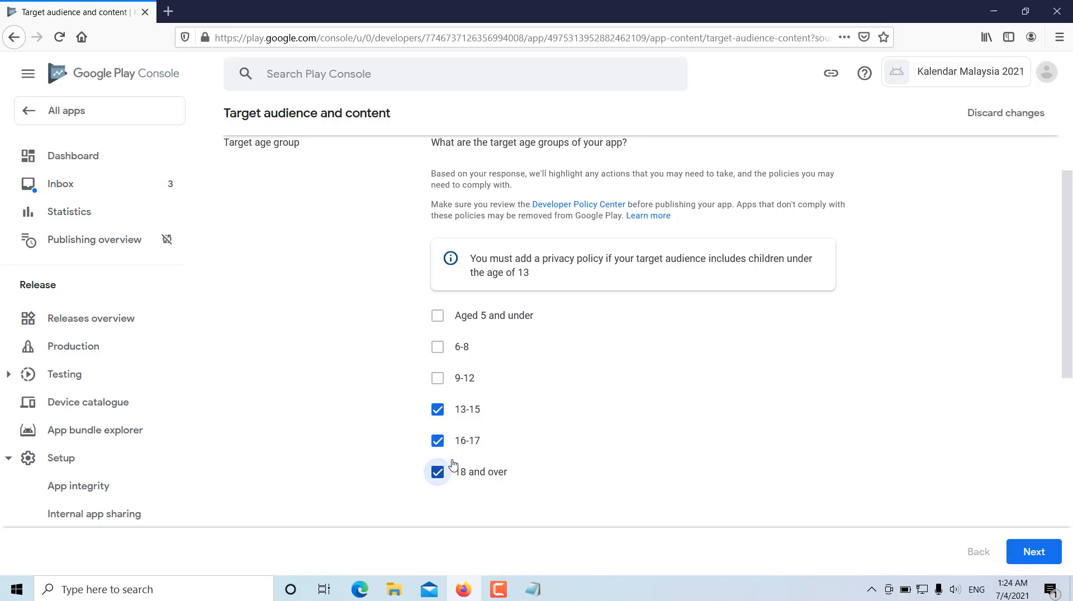
{"action": "scroll", "coordinate": [746, 437], "scroll_direction": "down", "scroll_amount": 2}
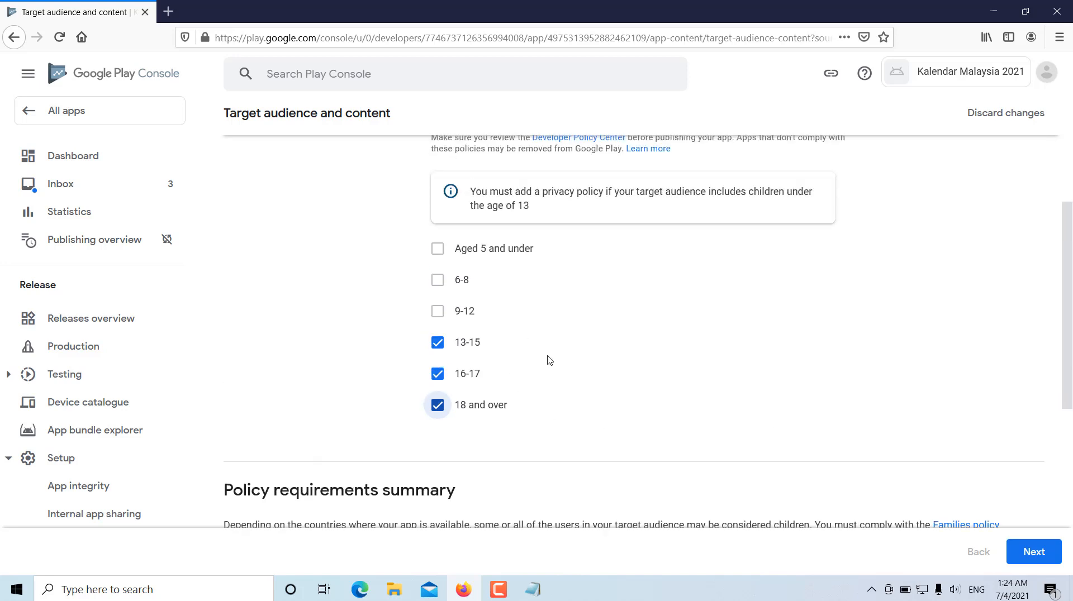
{"action": "scroll", "coordinate": [591, 345], "scroll_direction": "down", "scroll_amount": 5}
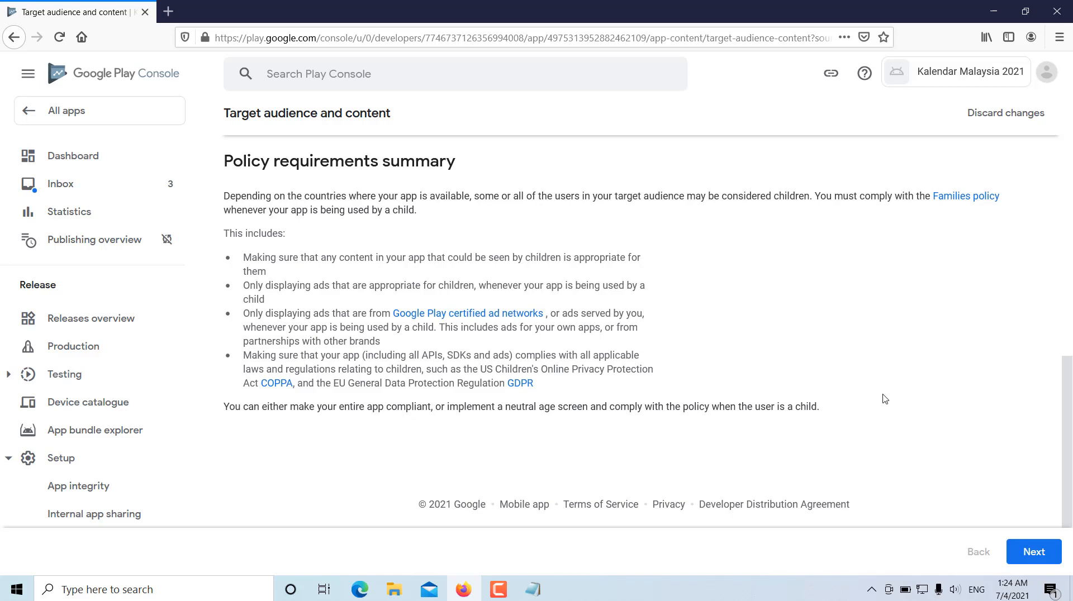
{"action": "left_click", "coordinate": [1032, 552]}
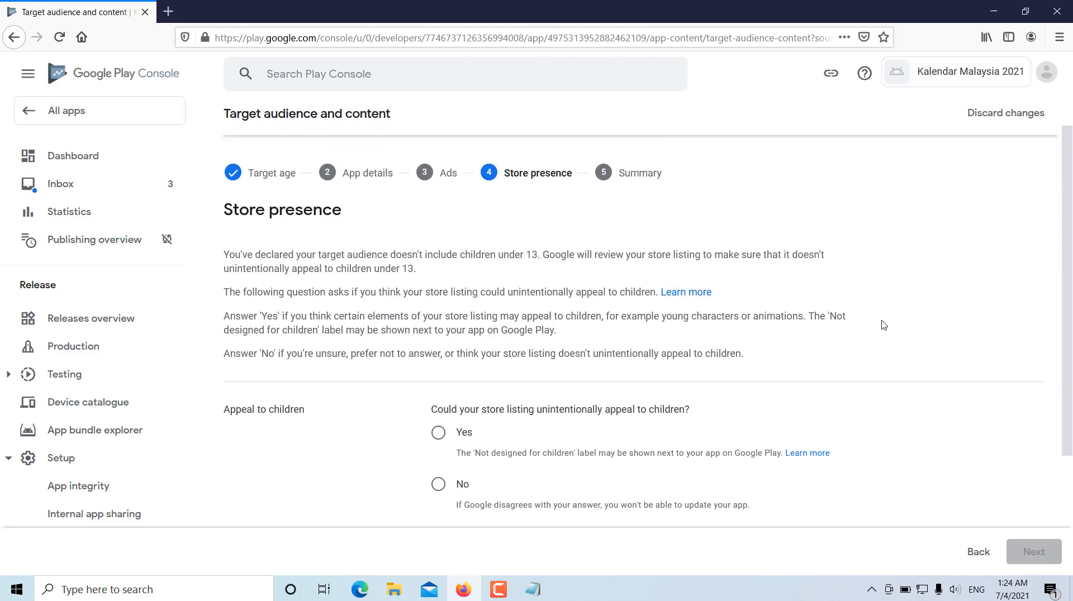
- Answer Yes to whether the store listing could unintentionally appeal to children, and continue to the Summary
{"action": "scroll", "coordinate": [681, 371], "scroll_direction": "down", "scroll_amount": 1}
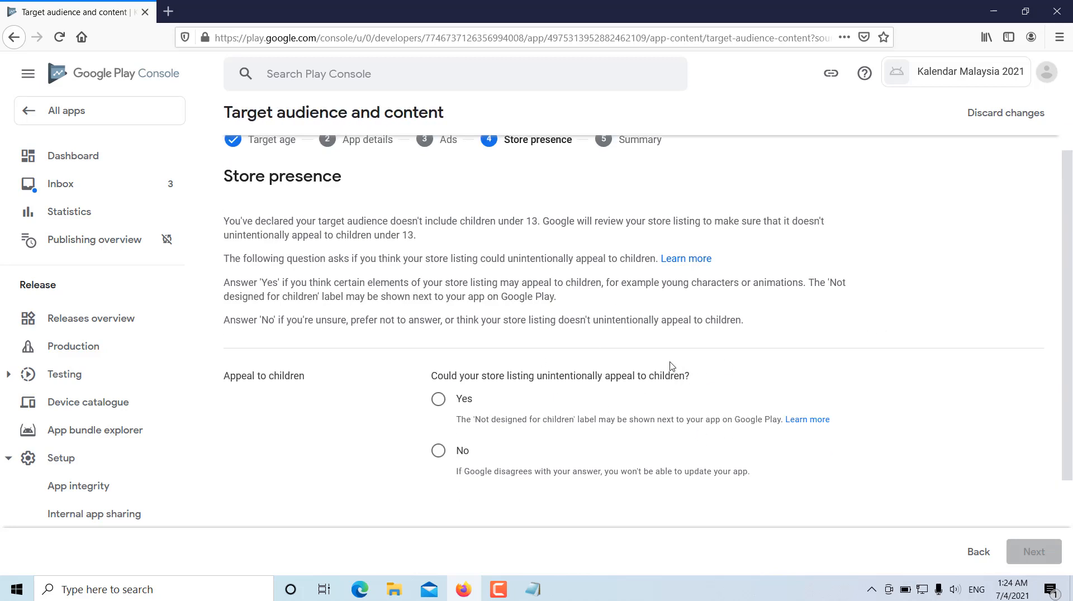
{"action": "scroll", "coordinate": [782, 313], "scroll_direction": "down", "scroll_amount": 1}
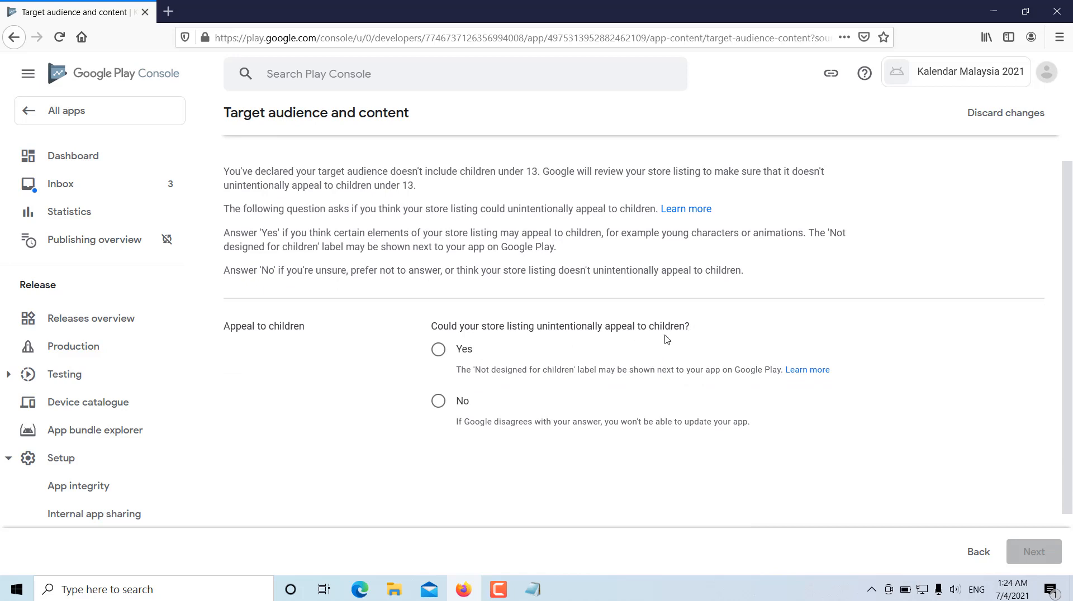
{"action": "left_click", "coordinate": [437, 350]}
{"action": "scroll", "coordinate": [1064, 425], "scroll_direction": "down", "scroll_amount": 1}
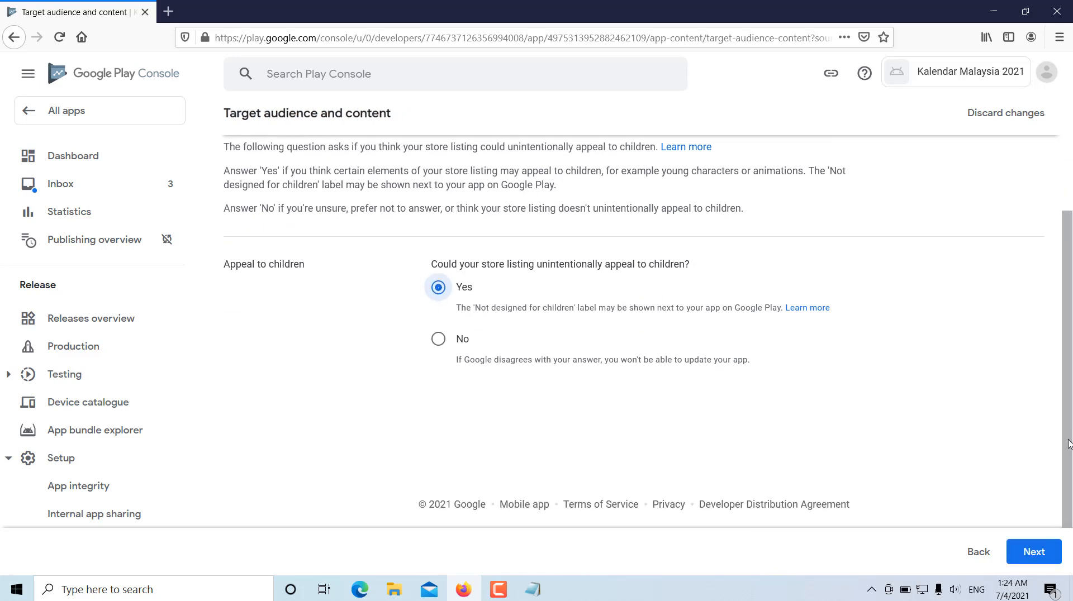
{"action": "left_click", "coordinate": [1033, 552]}
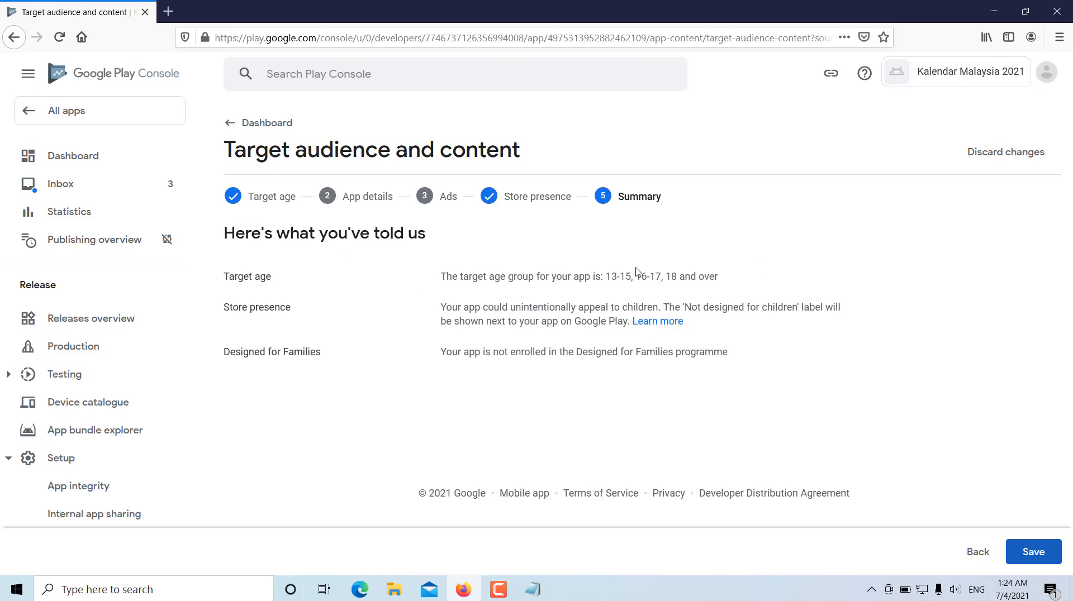
- Save the target audience declaration, return to the dashboard and open the News apps setup task
{"action": "left_click", "coordinate": [1033, 558]}
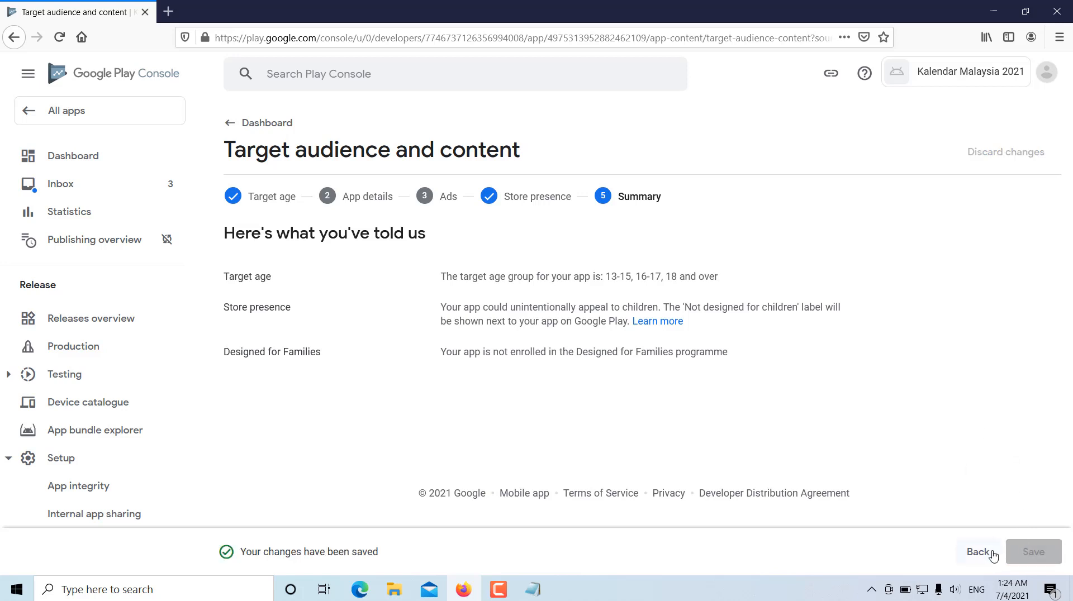
{"action": "left_click", "coordinate": [260, 126]}
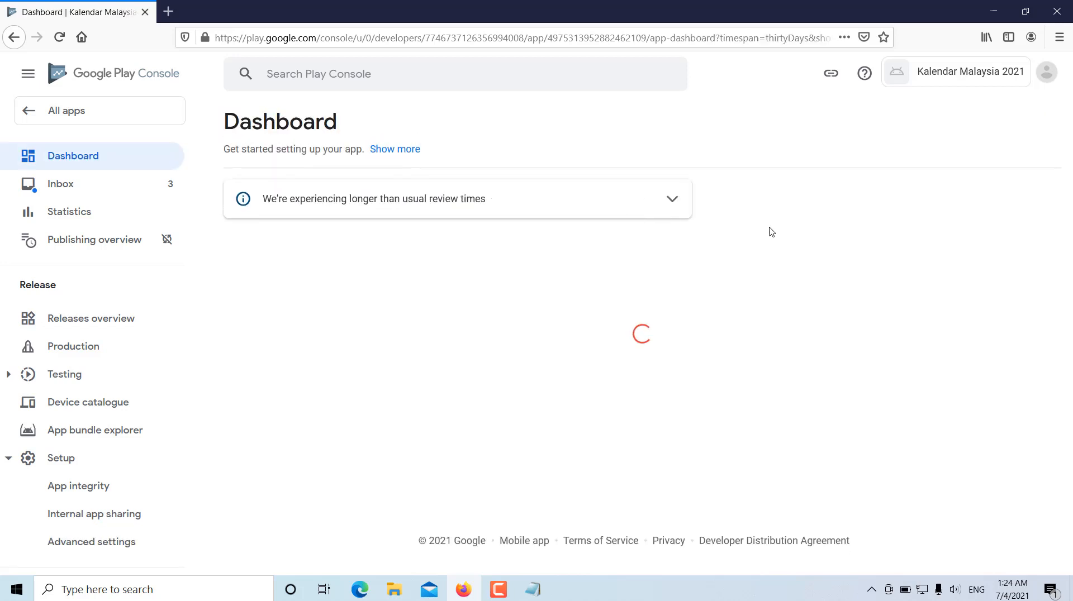
{"action": "scroll", "coordinate": [828, 255], "scroll_direction": "down", "scroll_amount": 5}
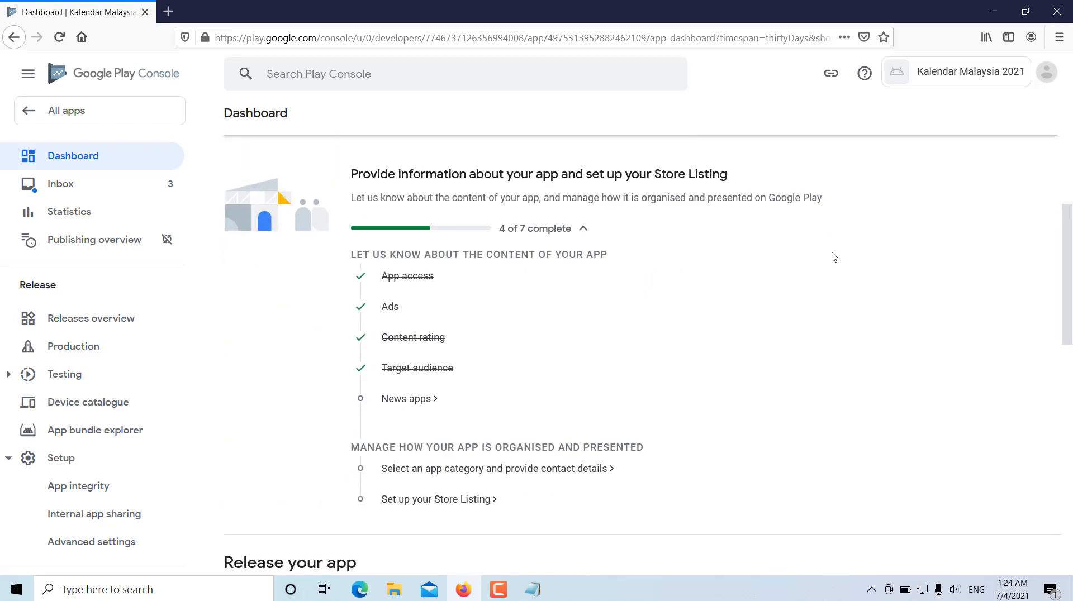
{"action": "left_click", "coordinate": [406, 399]}
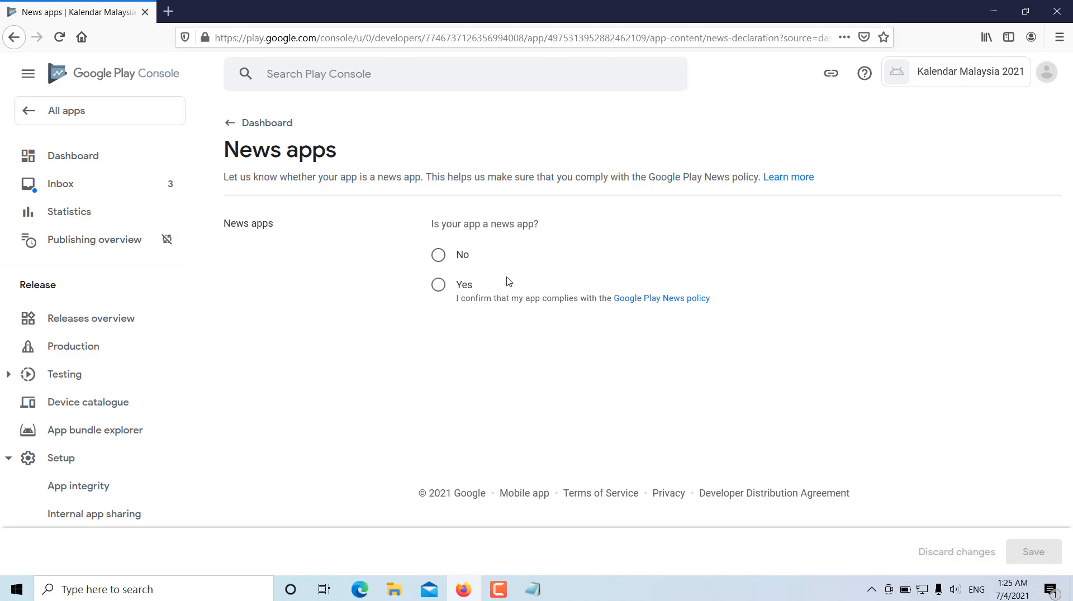
- Declare that the app is not a news app, save the answer and return to the dashboard
{"action": "left_click", "coordinate": [436, 256]}
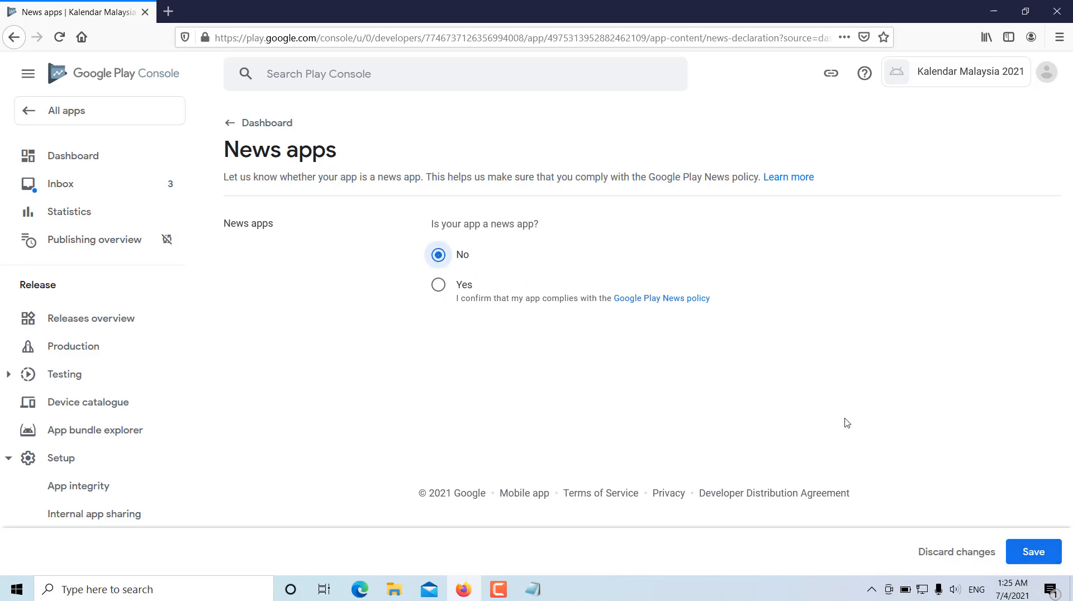
{"action": "left_click", "coordinate": [1042, 553]}
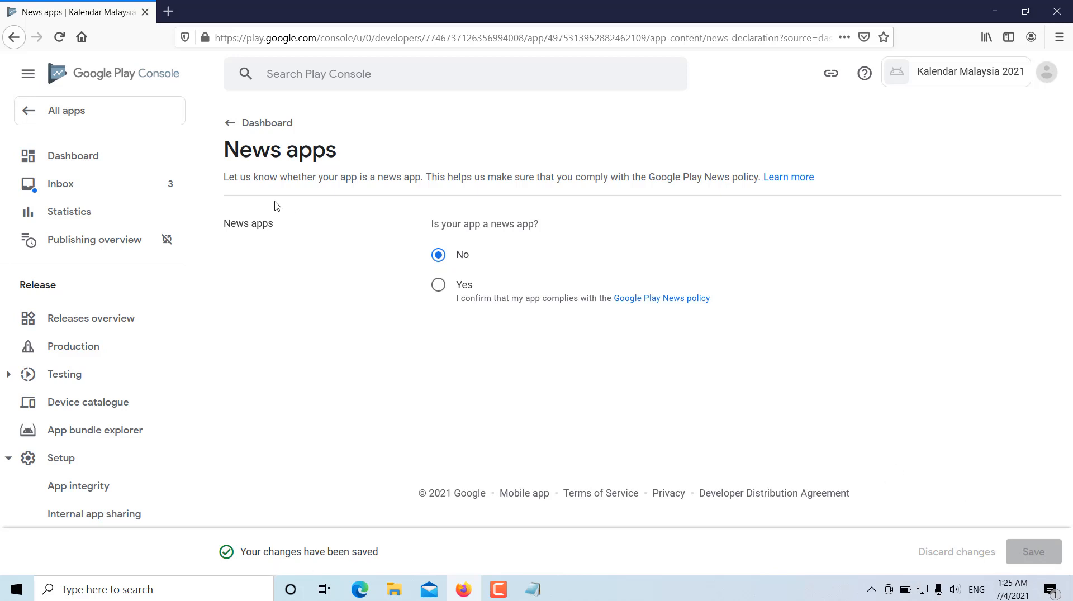
{"action": "left_click", "coordinate": [250, 122]}
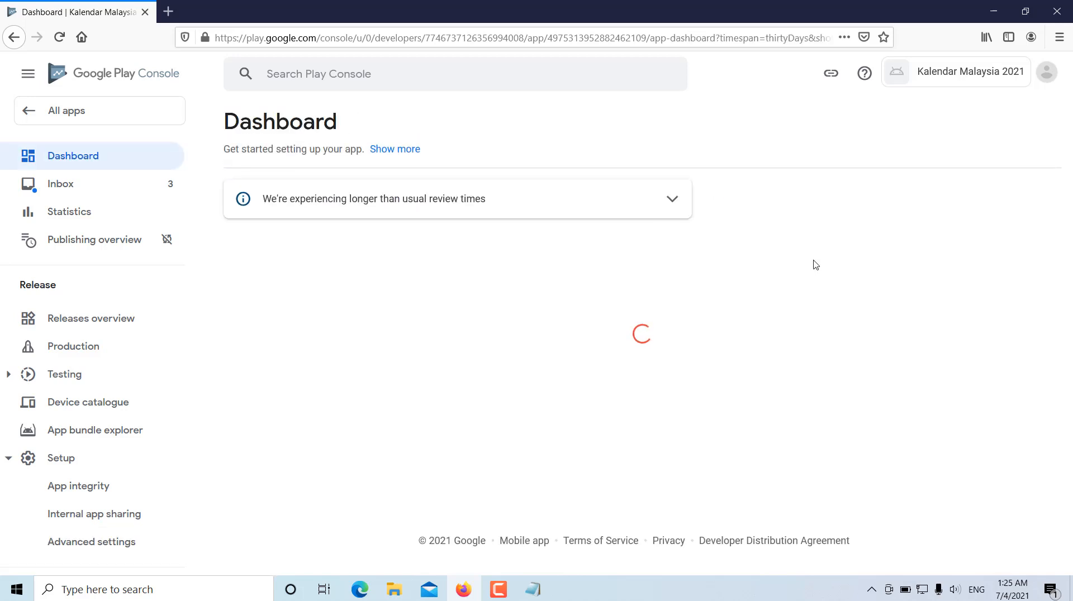
- Open the setup task for selecting an app category and providing contact details
{"action": "scroll", "coordinate": [827, 267], "scroll_direction": "down", "scroll_amount": 3}
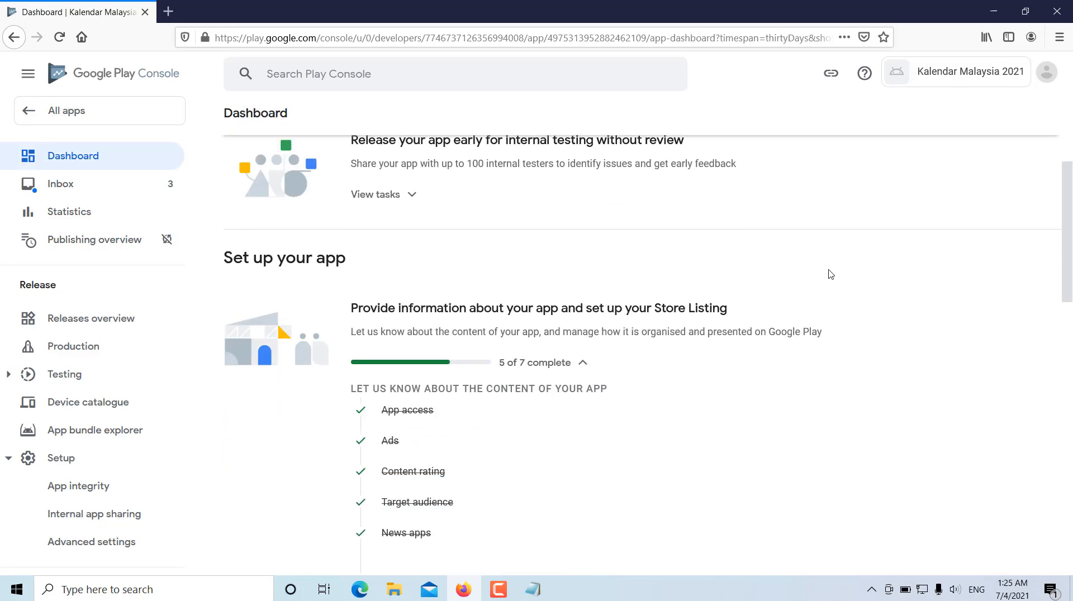
{"action": "scroll", "coordinate": [830, 275], "scroll_direction": "down", "scroll_amount": 1}
{"action": "scroll", "coordinate": [582, 287], "scroll_direction": "down", "scroll_amount": 2}
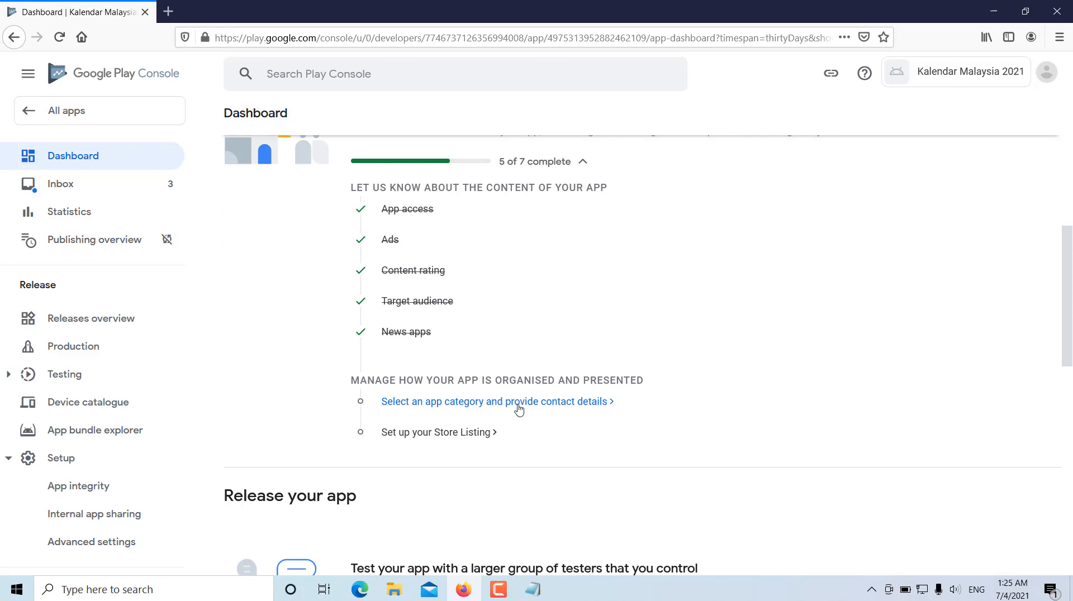
{"action": "left_click", "coordinate": [570, 410]}
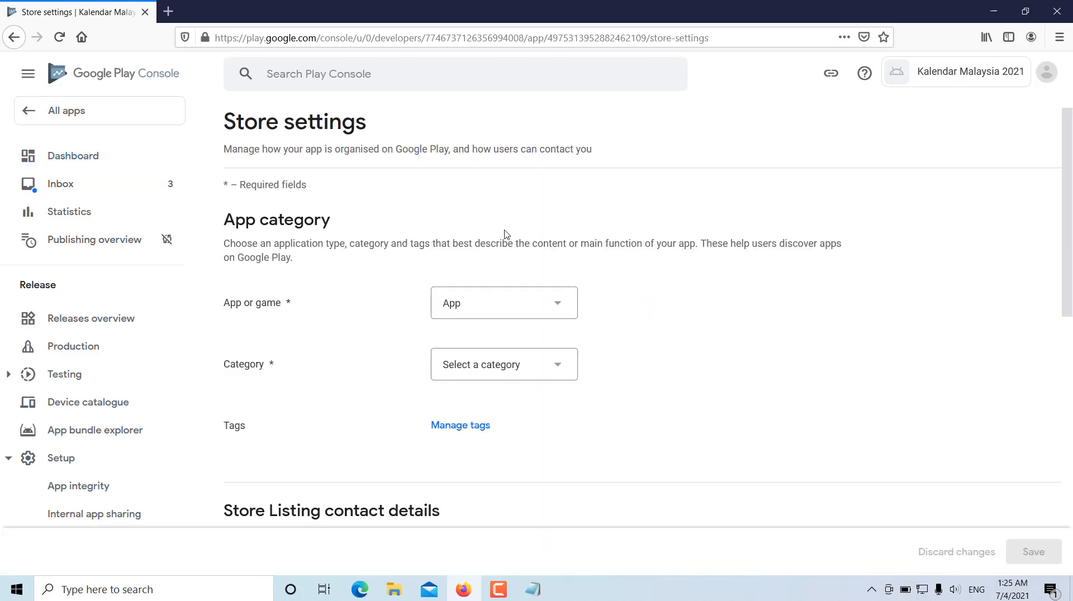
- Keep the type as App and set the store category to Books & reference
{"action": "scroll", "coordinate": [824, 309], "scroll_direction": "down", "scroll_amount": 1}
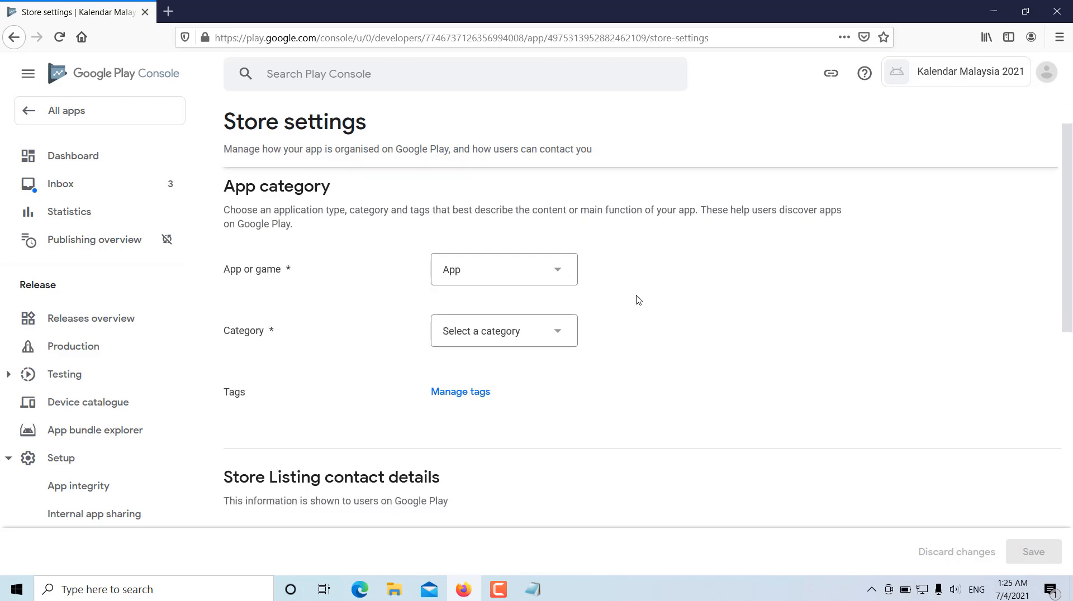
{"action": "left_click", "coordinate": [558, 271]}
{"action": "left_click", "coordinate": [559, 273]}
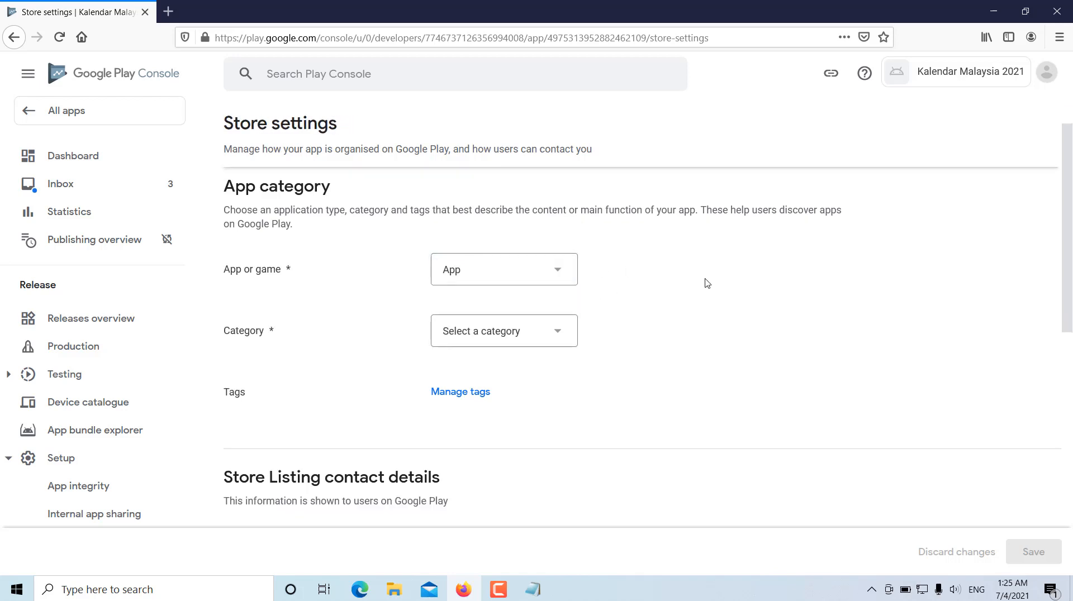
{"action": "left_click", "coordinate": [563, 333]}
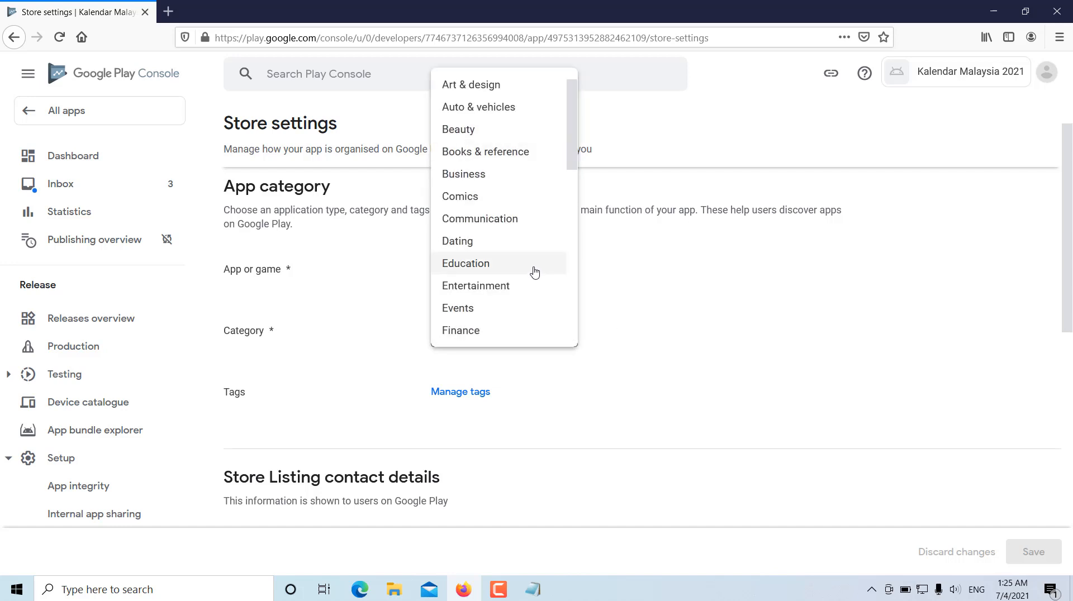
{"action": "left_click", "coordinate": [524, 154]}
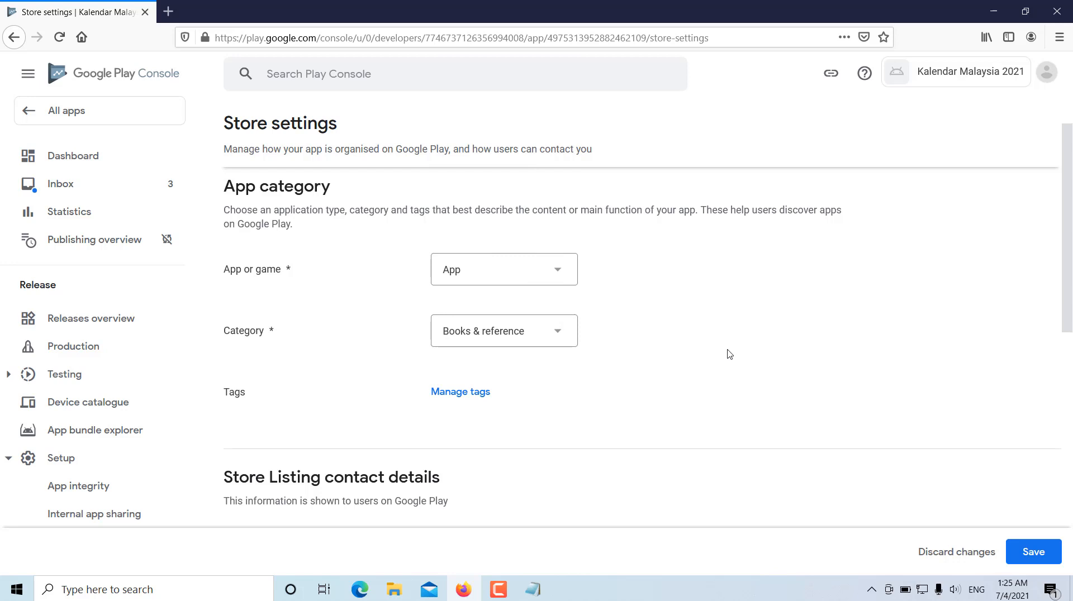
- Fill in the contact email address in the Store Listing contact details
{"action": "scroll", "coordinate": [736, 330], "scroll_direction": "down", "scroll_amount": 1}
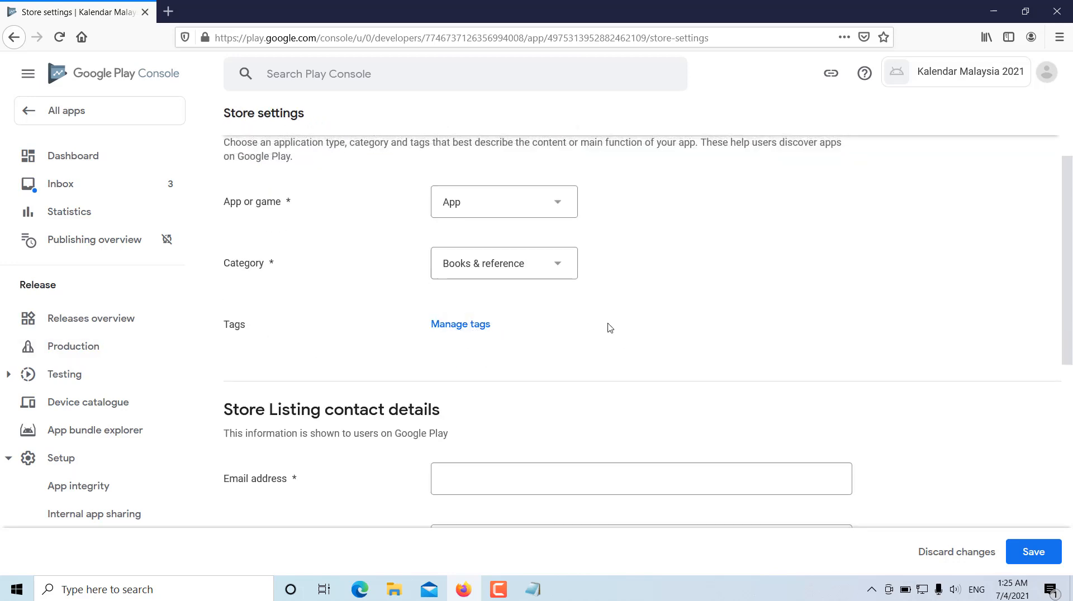
{"action": "scroll", "coordinate": [743, 316], "scroll_direction": "down", "scroll_amount": 2}
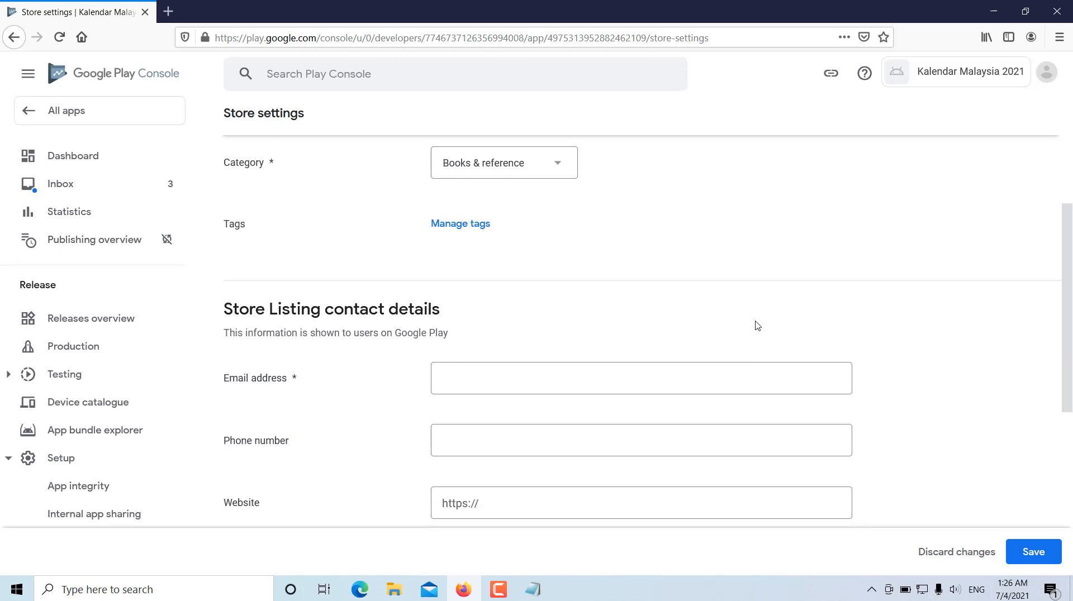
{"action": "scroll", "coordinate": [743, 335], "scroll_direction": "down", "scroll_amount": 1}
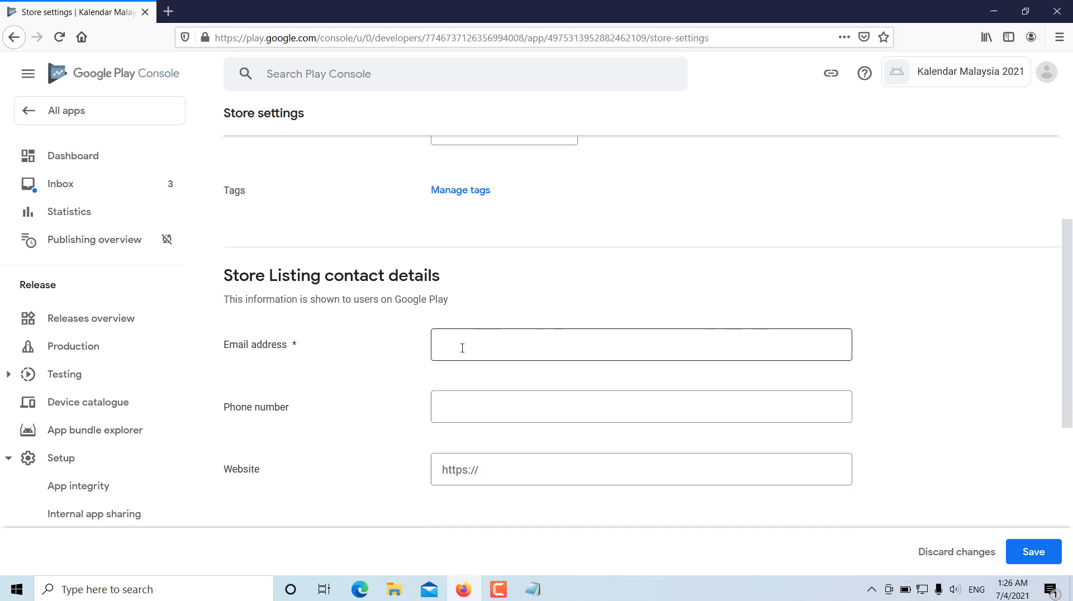
{"action": "left_click", "coordinate": [495, 344]}
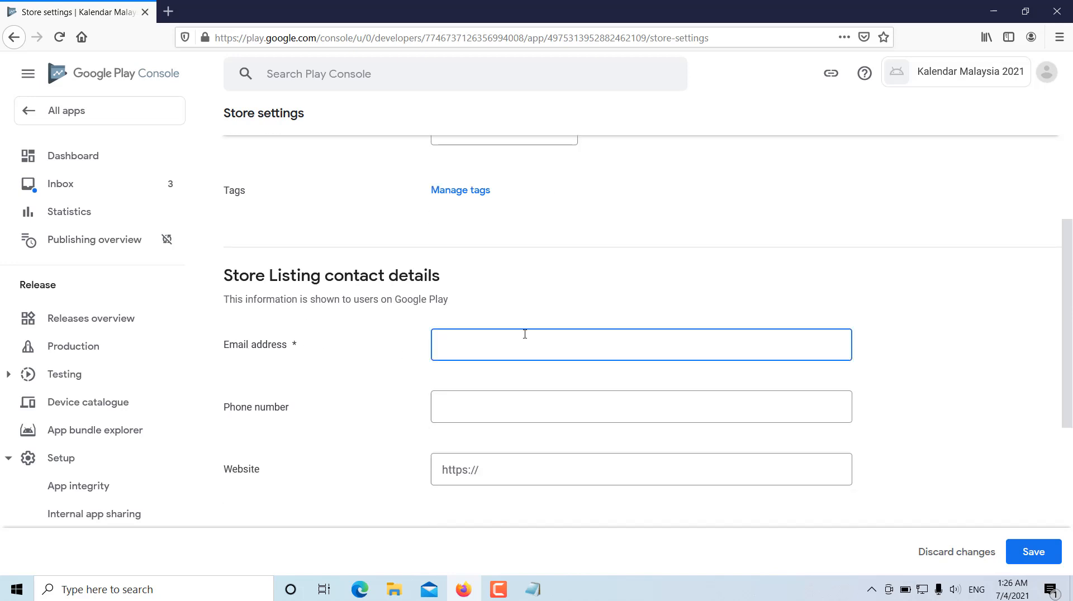
{"action": "key", "text": "ctrl+v"}
{"action": "left_click", "coordinate": [777, 282]}
{"action": "scroll", "coordinate": [994, 297], "scroll_direction": "down", "scroll_amount": 3}
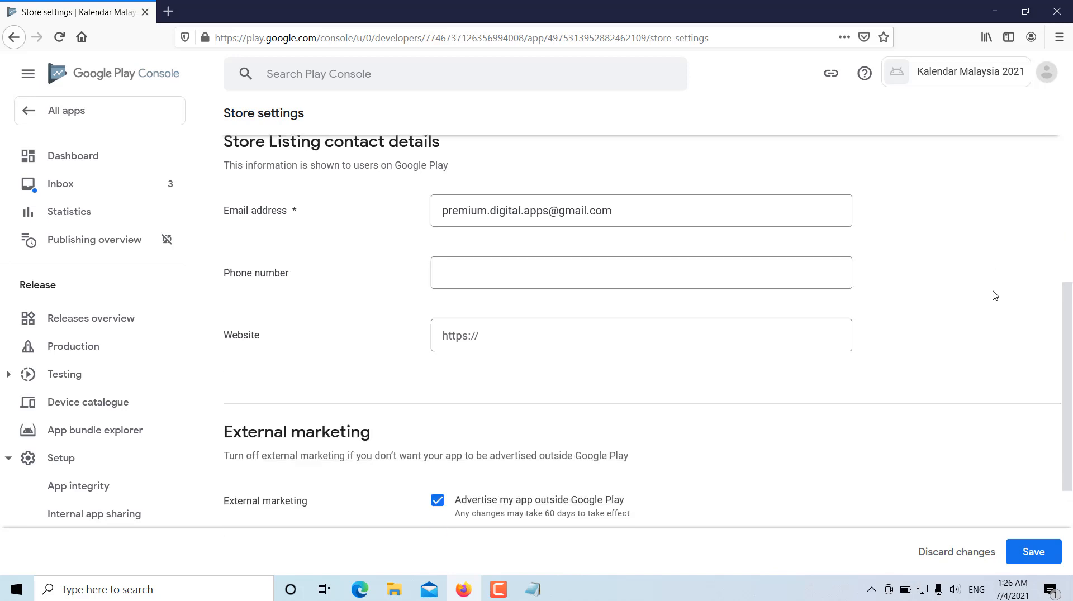
{"action": "scroll", "coordinate": [994, 296], "scroll_direction": "down", "scroll_amount": 1}
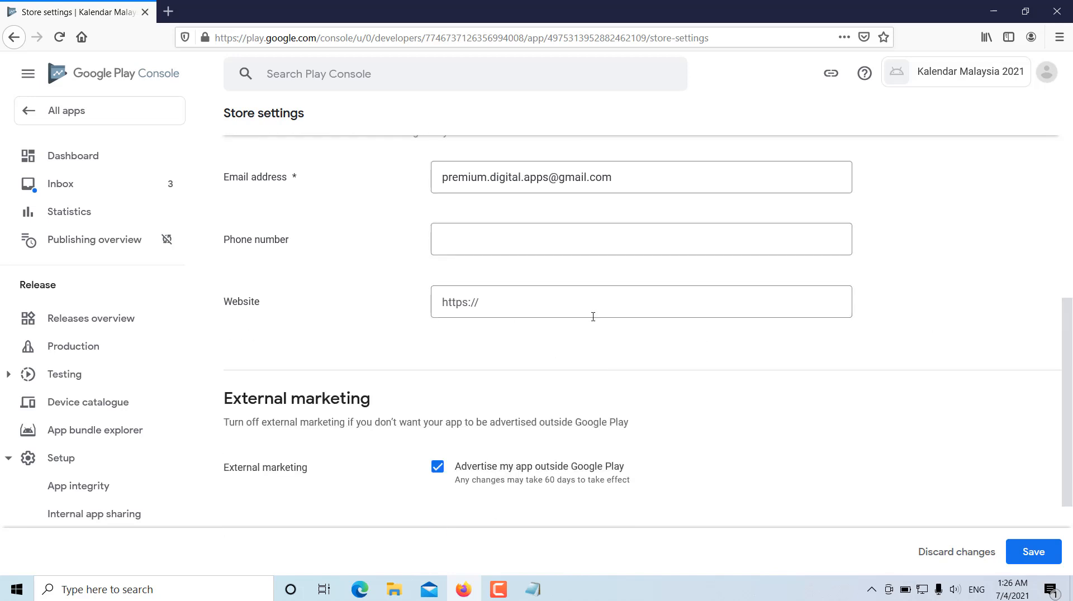
{"action": "scroll", "coordinate": [855, 360], "scroll_direction": "up", "scroll_amount": 2}
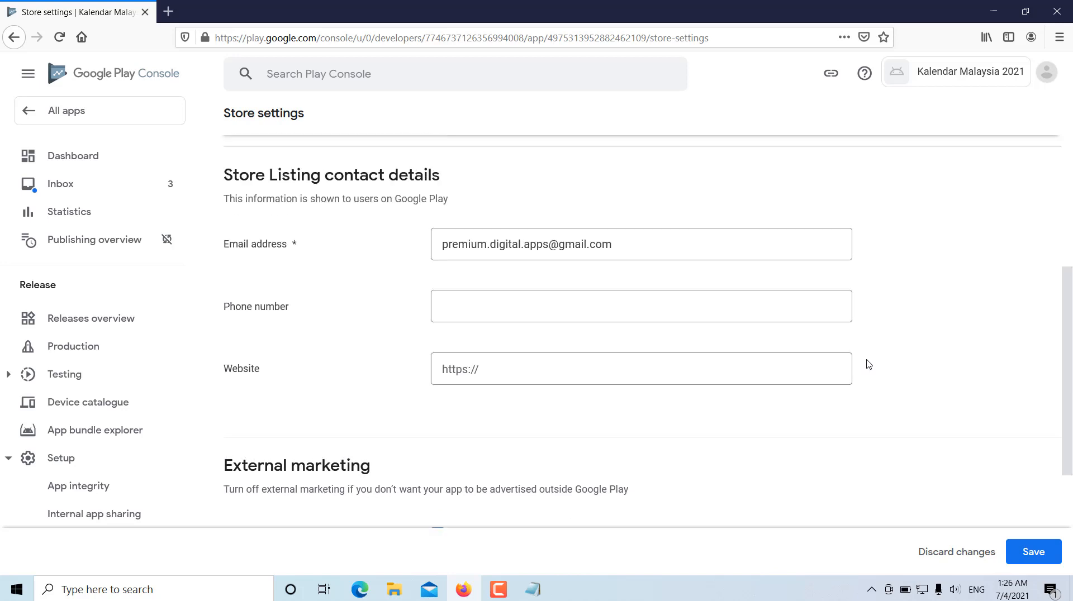
{"action": "scroll", "coordinate": [867, 365], "scroll_direction": "down", "scroll_amount": 1}
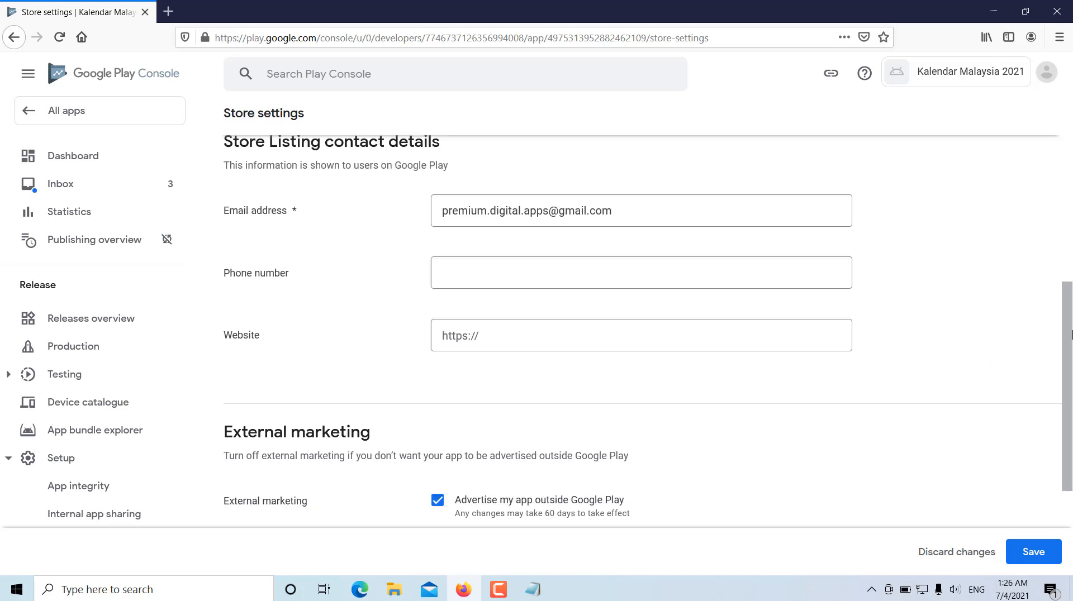
{"action": "scroll", "coordinate": [1054, 340], "scroll_direction": "up", "scroll_amount": 1}
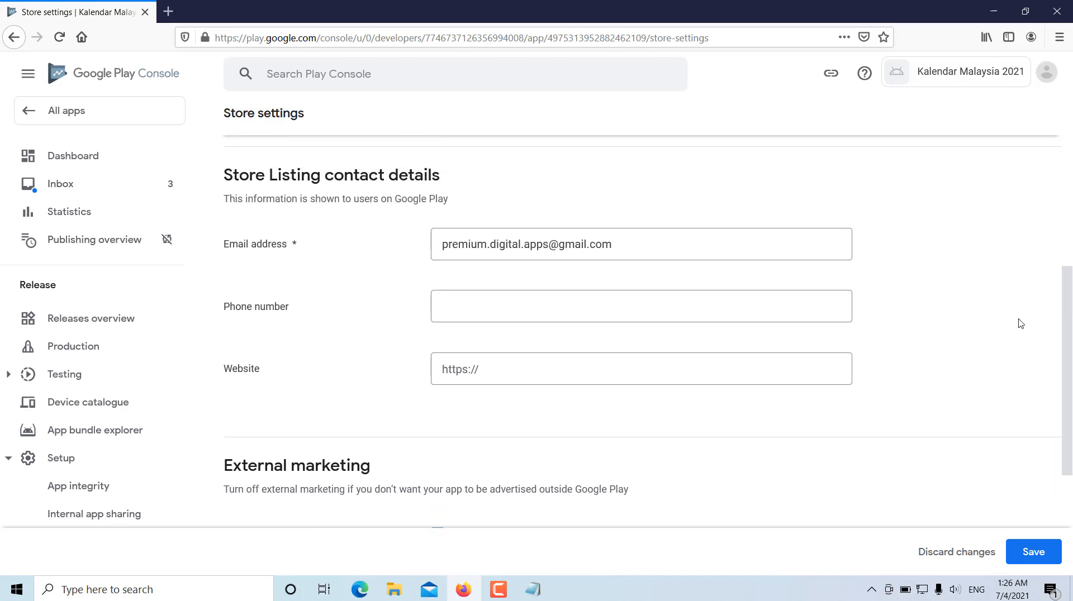
{"action": "left_click", "coordinate": [629, 364]}
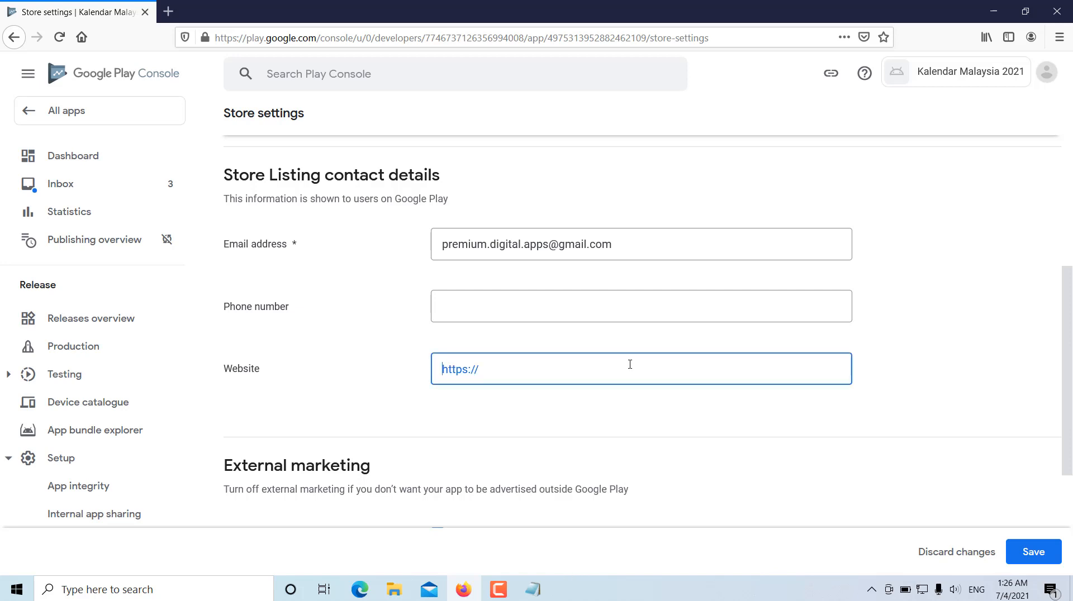
{"action": "type", "text": "https://ieedb2658.app-ads-txt.com/app-ads.txt"}
{"action": "left_click", "coordinate": [952, 377]}
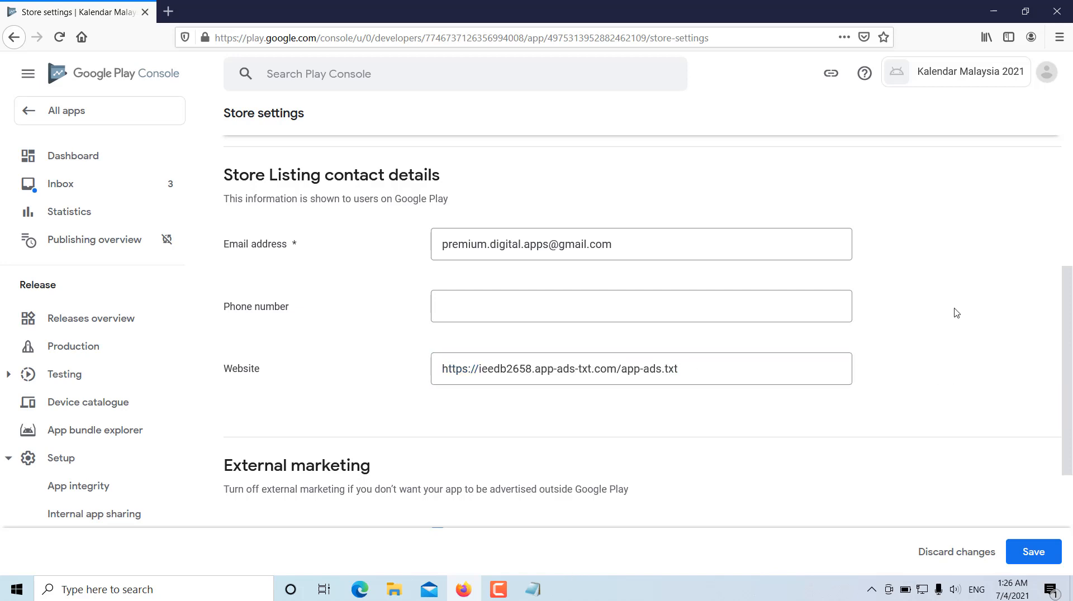
{"action": "scroll", "coordinate": [989, 300], "scroll_direction": "down", "scroll_amount": 5}
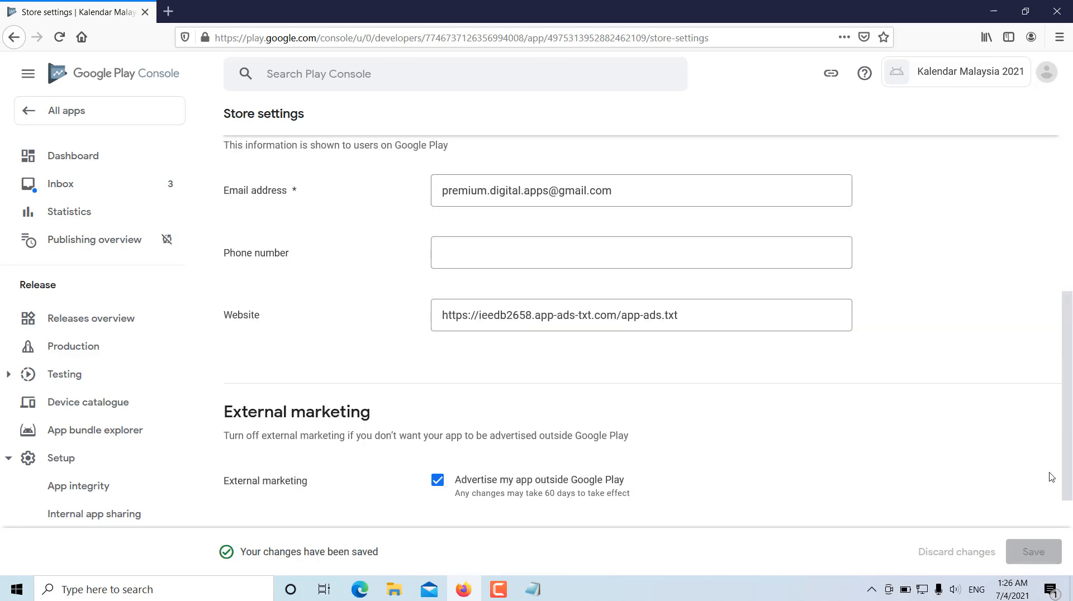
- Return to the dashboard and open the Store Listing setup task
{"action": "scroll", "coordinate": [1050, 477], "scroll_direction": "up", "scroll_amount": 3}
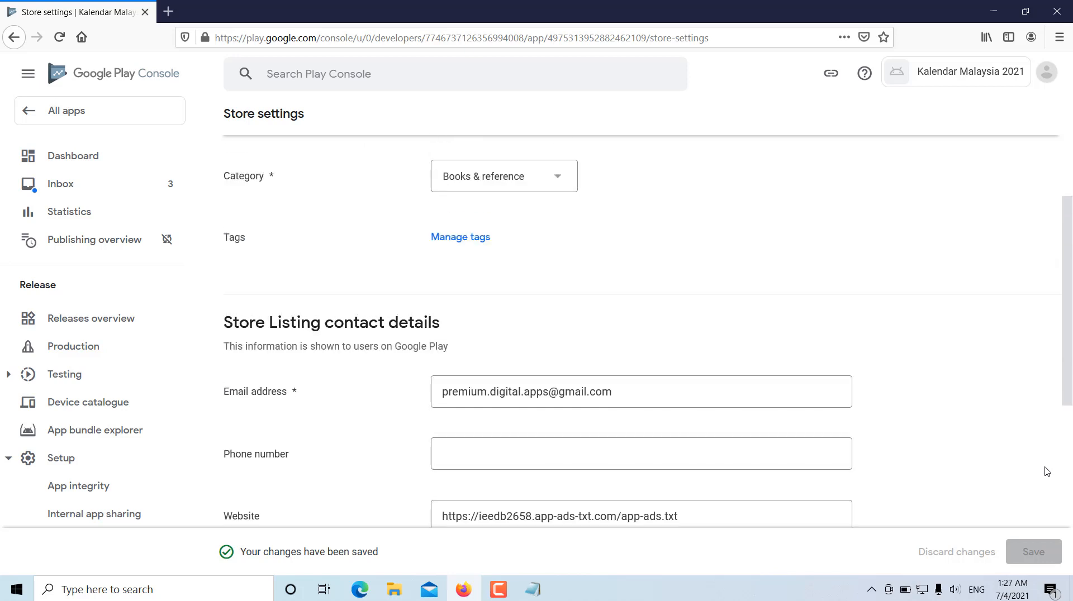
{"action": "scroll", "coordinate": [1046, 471], "scroll_direction": "up", "scroll_amount": 3}
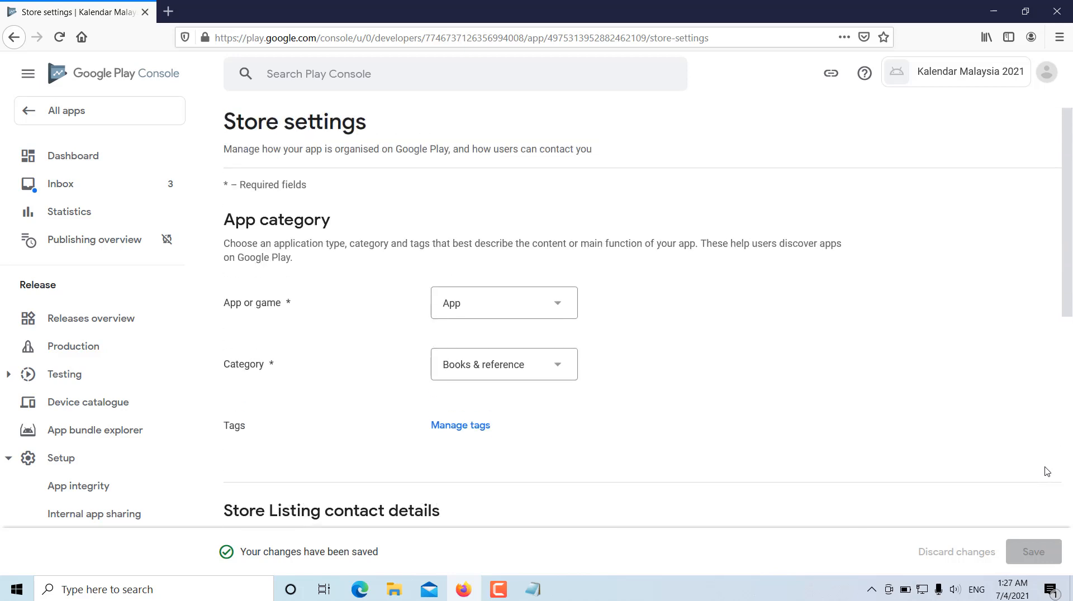
{"action": "left_click", "coordinate": [57, 157]}
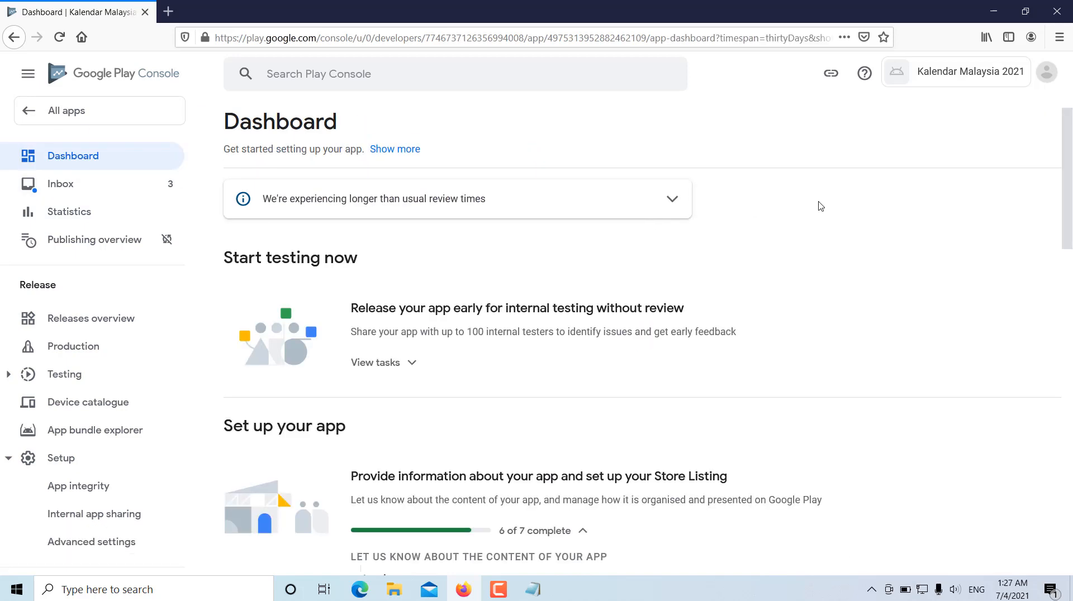
{"action": "scroll", "coordinate": [811, 256], "scroll_direction": "down", "scroll_amount": 3}
{"action": "scroll", "coordinate": [811, 256], "scroll_direction": "down", "scroll_amount": 3}
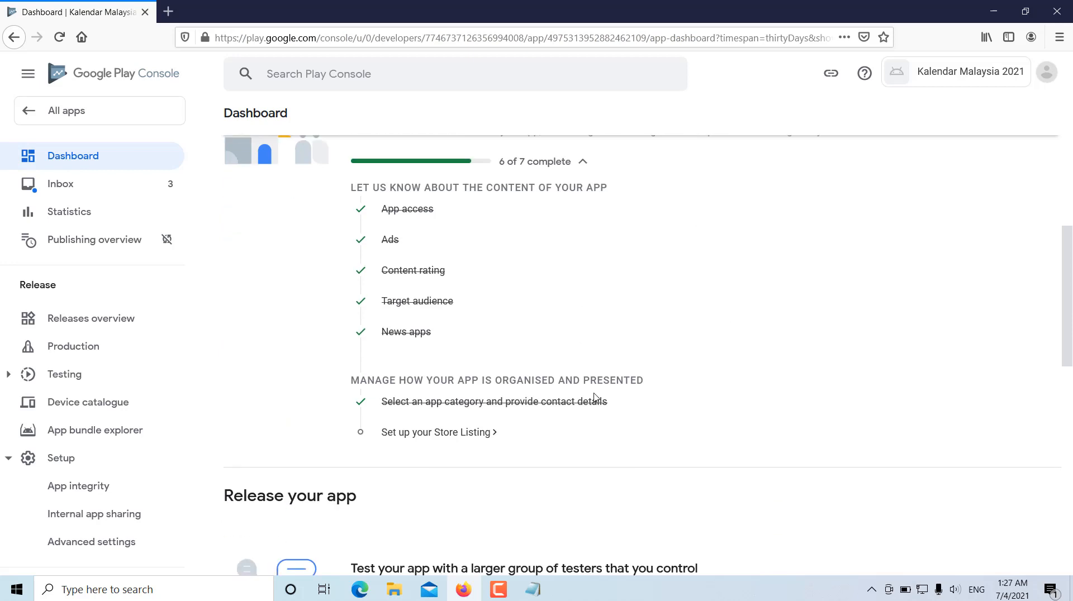
{"action": "left_click", "coordinate": [450, 437]}
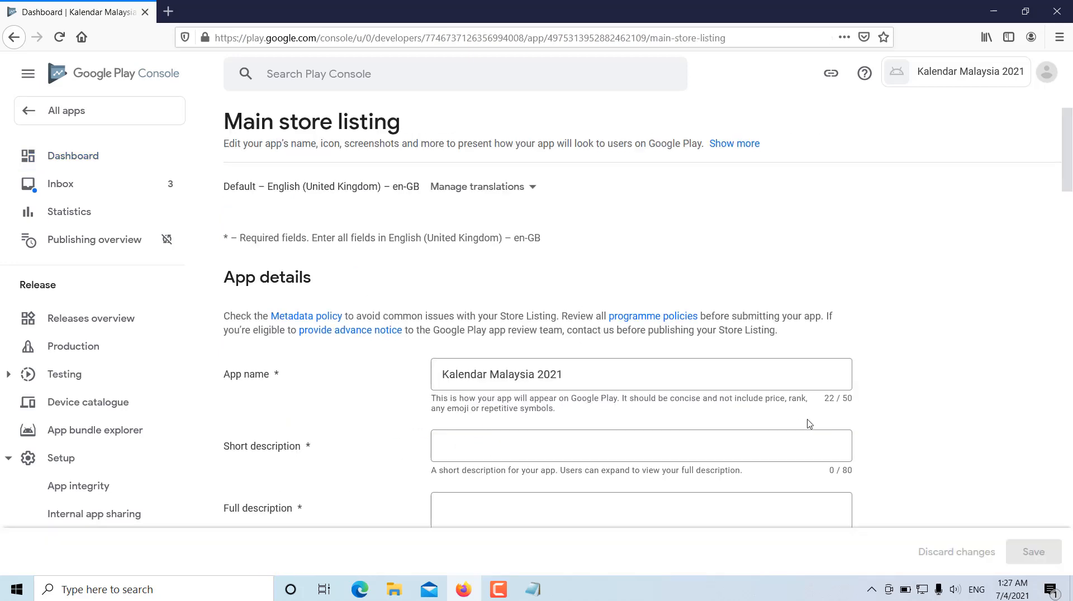
- Enter "Aplikasi Kalender Kuda" as the short description of the main store listing
{"action": "scroll", "coordinate": [983, 313], "scroll_direction": "down", "scroll_amount": 1}
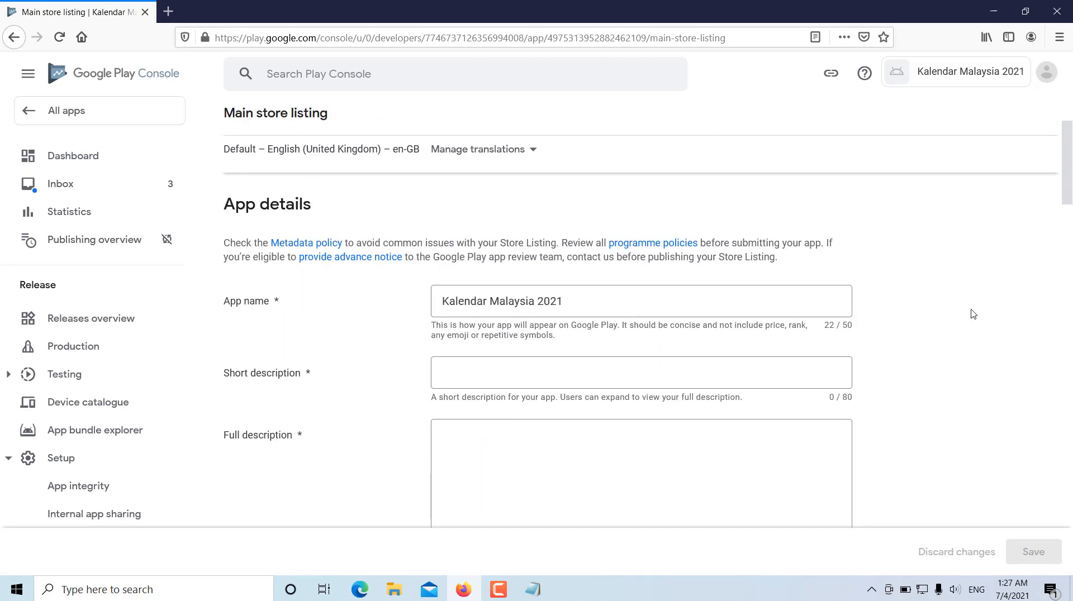
{"action": "scroll", "coordinate": [1021, 203], "scroll_direction": "down", "scroll_amount": 1}
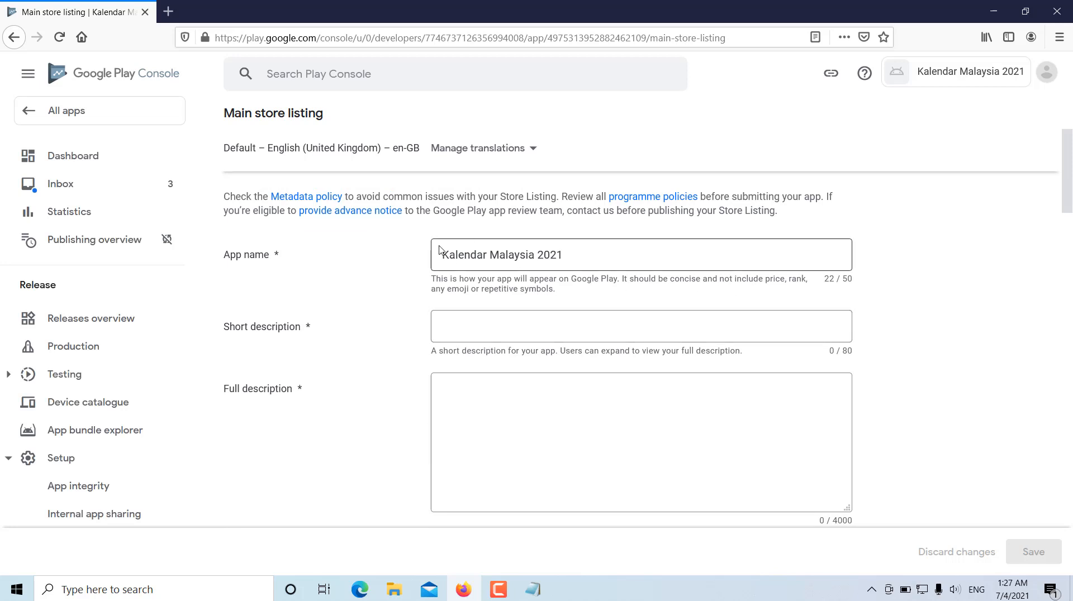
{"action": "left_click", "coordinate": [532, 329]}
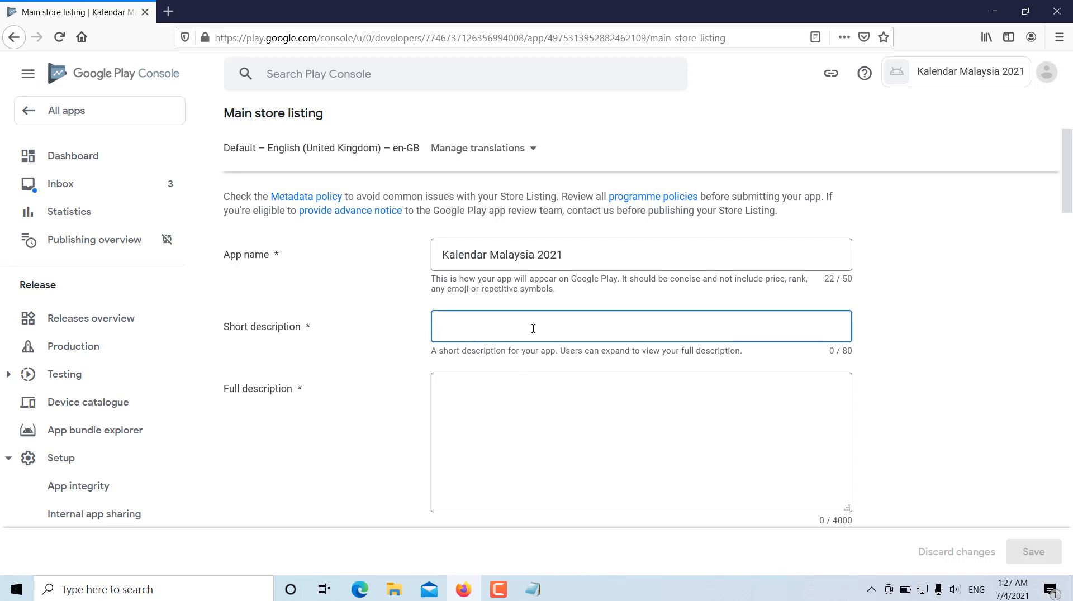
{"action": "type", "text": "Aplikasi"}
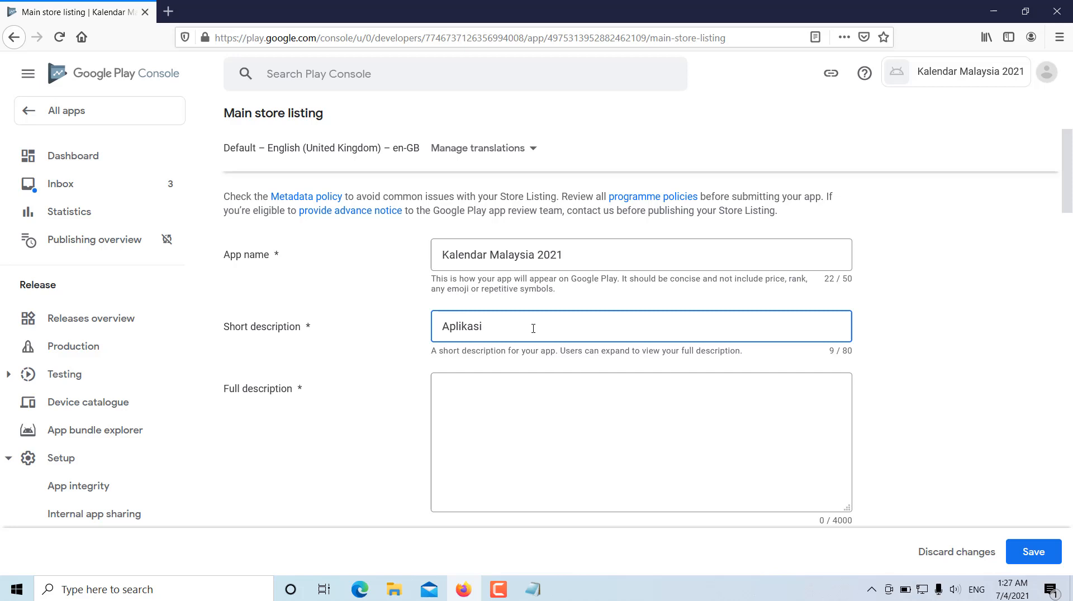
{"action": "type", "text": " Kalenda"}
{"action": "type", "text": "r Kuda"}
- Write "Aplikasi ini mengandungi senarai kalendar" as the full description
{"action": "left_click", "coordinate": [507, 418]}
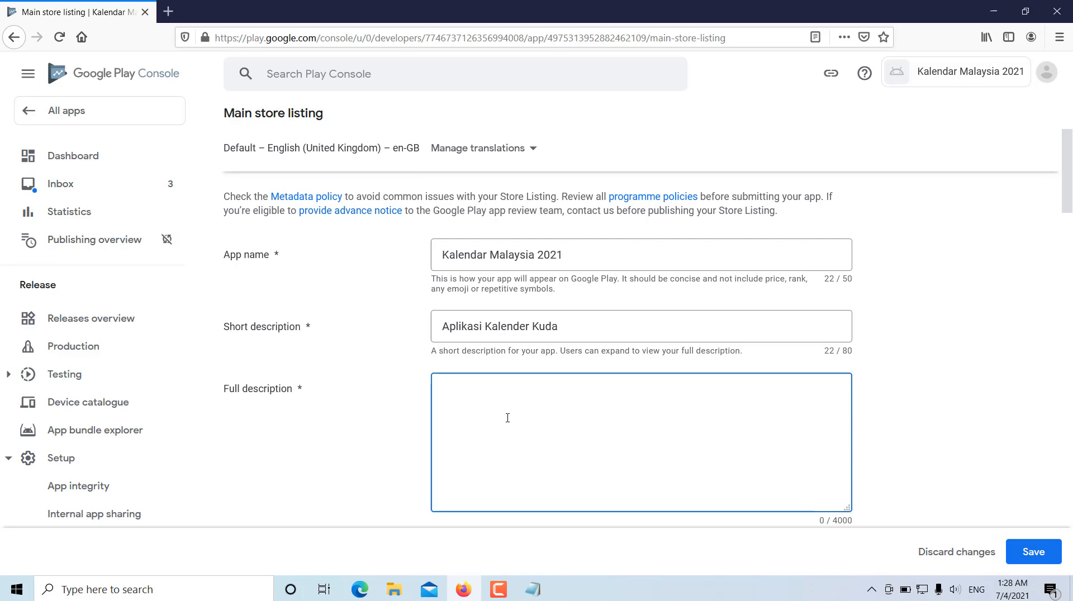
{"action": "type", "text": "Aplikasi ini mengandung"}
{"action": "key", "text": "BackSpace"}
{"action": "key", "text": "BackSpace"}
{"action": "key", "text": "BackSpace"}
{"action": "type", "text": "ung"}
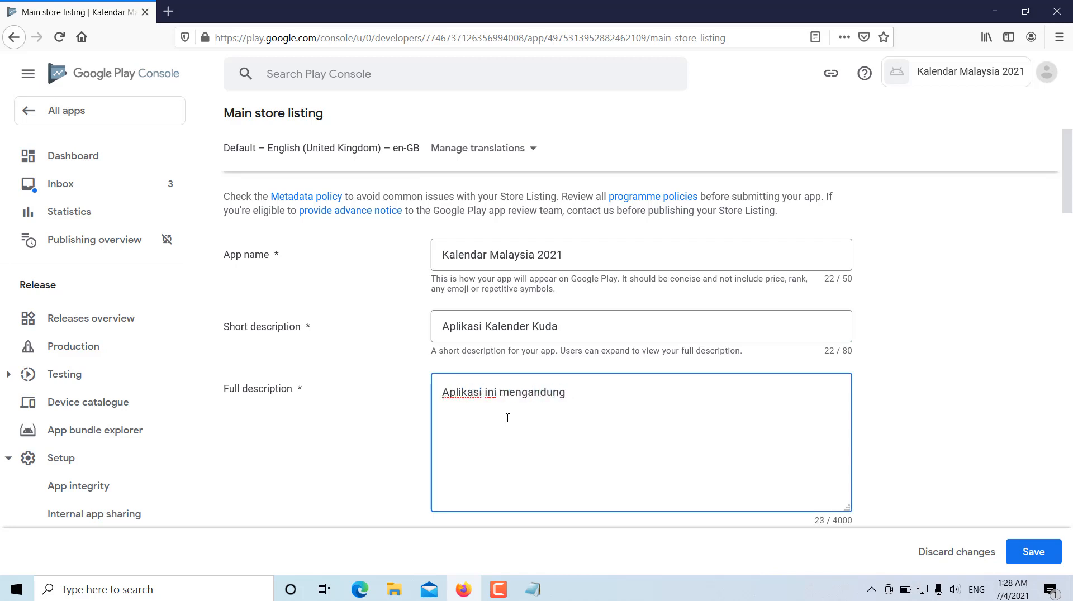
{"action": "type", "text": "i senarai kale"}
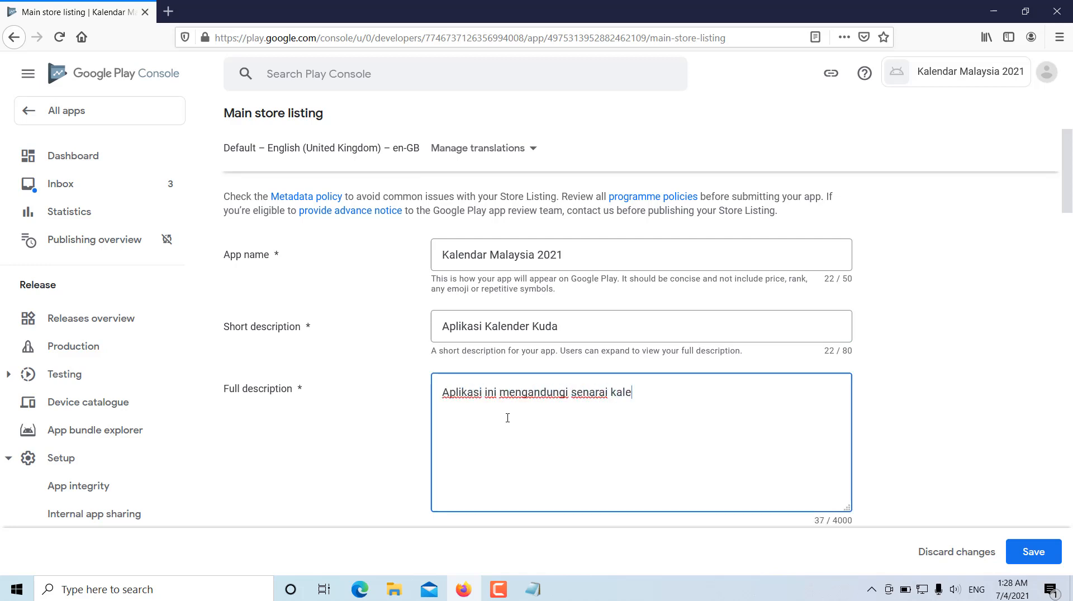
{"action": "type", "text": "nder"}
{"action": "key", "text": "BackSpace"}
{"action": "key", "text": "BackSpace"}
{"action": "type", "text": "ar"}
- Correct the spelling in the short description so that it reads "Aplikasi Kalendar Kuda"
{"action": "left_click", "coordinate": [524, 327]}
{"action": "key", "text": "BackSpace"}
{"action": "type", "text": "a"}
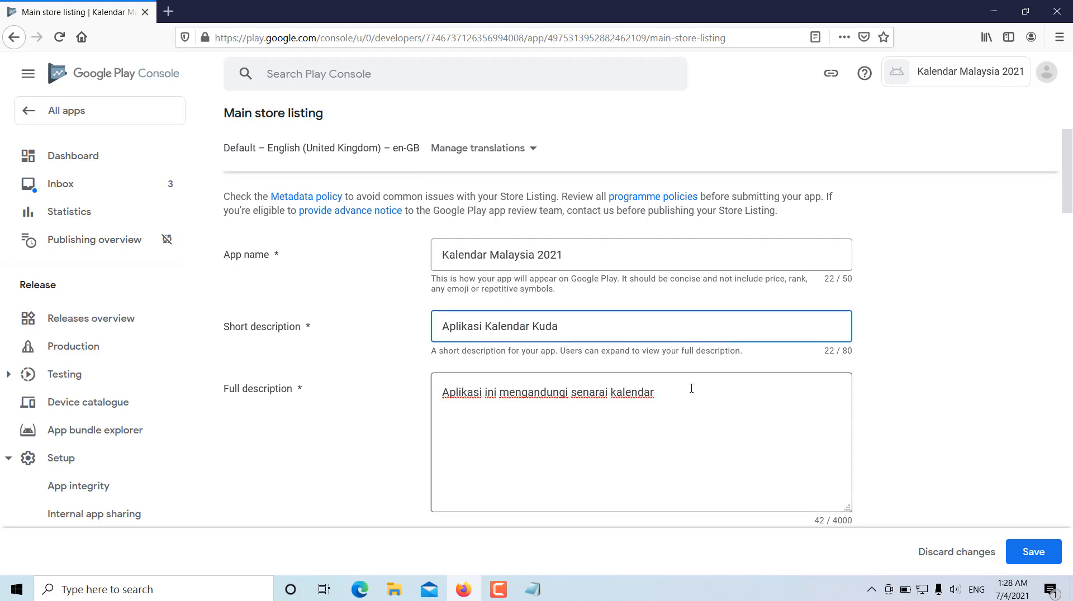
{"action": "type", "text": " Berserta Cuti"}
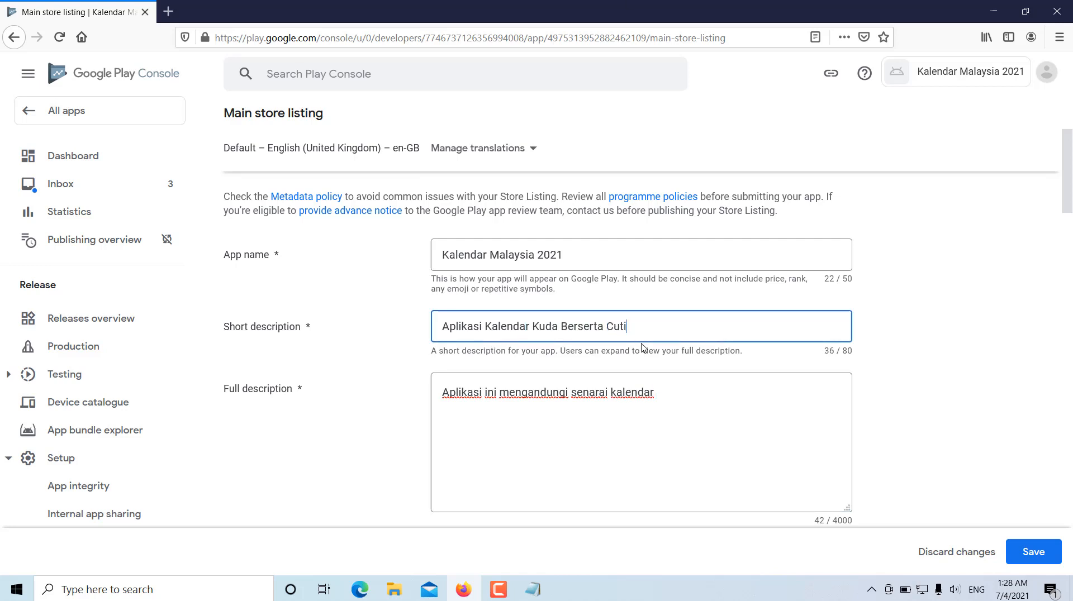
- Append "Berserta Cuti" to the short description and "mengikut bulan." to the full description
{"action": "left_click", "coordinate": [698, 399]}
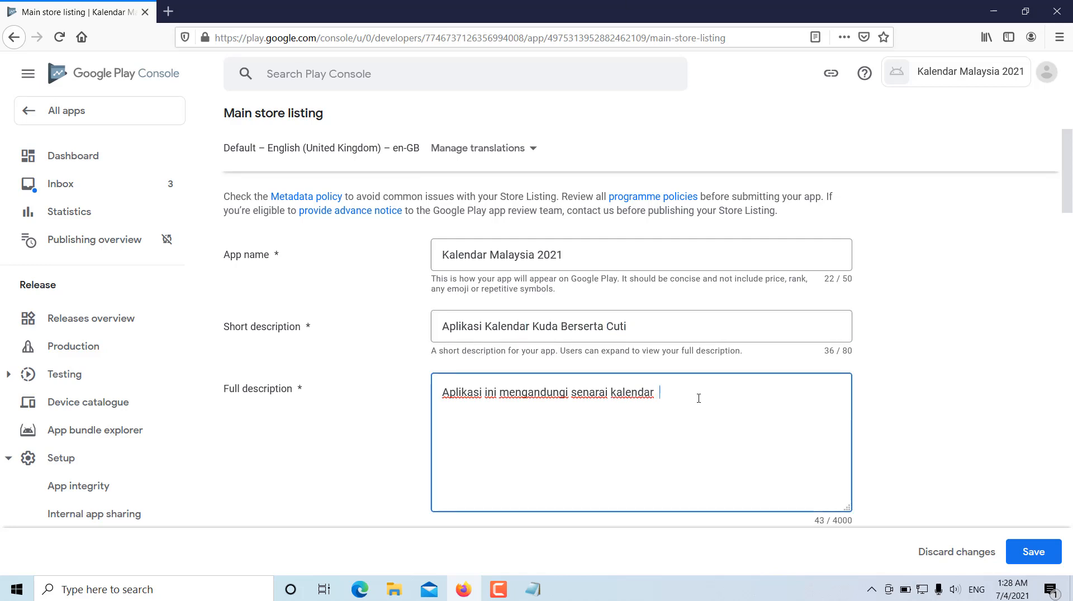
{"action": "type", "text": "mengikut bulan"}
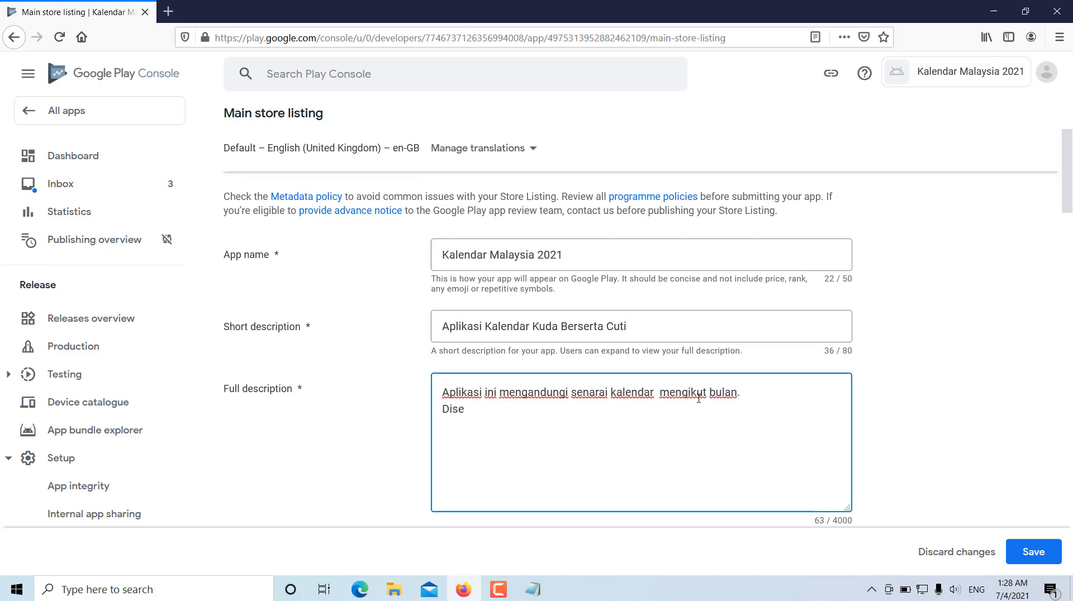
{"action": "type", "text": "."}
- Add the lines "Disertakan senarai cuti umum." and "Semoga bermanfaat." to the full description
{"action": "key", "text": "Return"}
{"action": "type", "text": "Disertakan senarai cuti umu"}
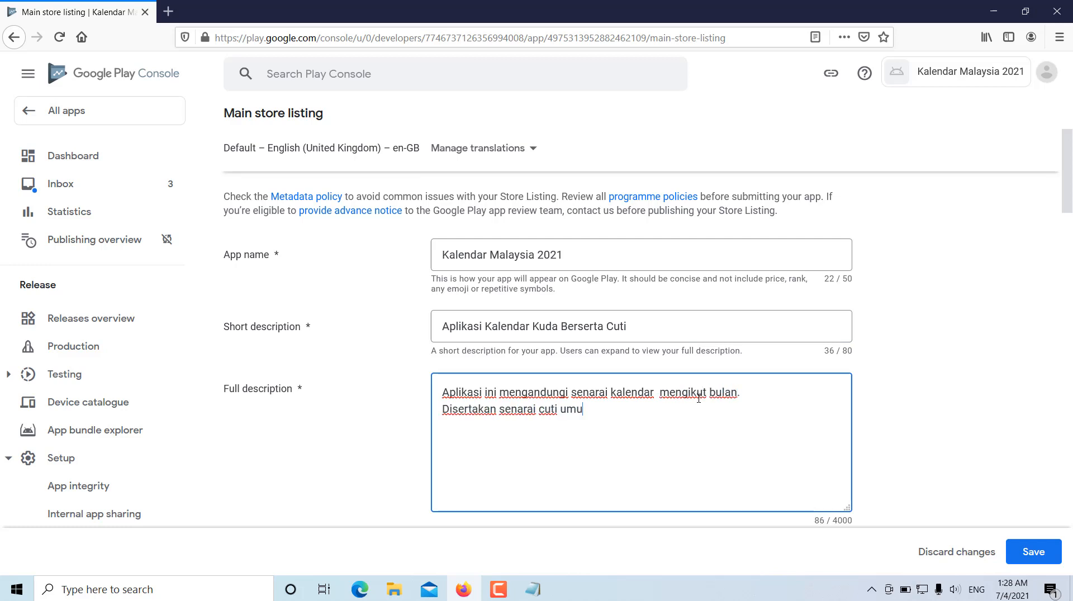
{"action": "type", "text": "m."}
{"action": "key", "text": "Return"}
{"action": "type", "text": "Semoga bermanfaa"}
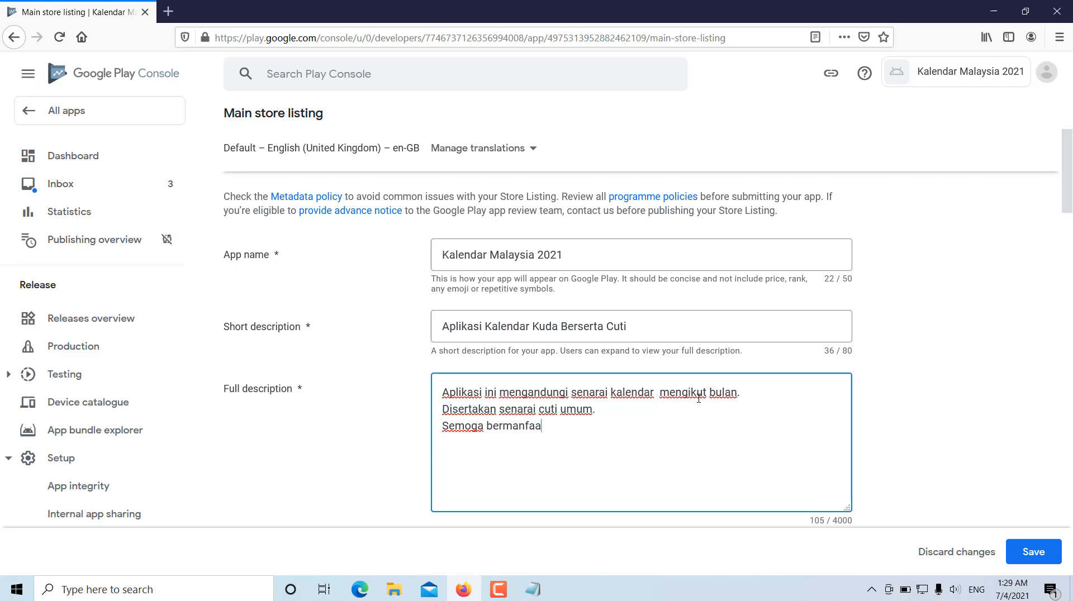
{"action": "type", "text": "t."}
- Upload icon.png from the Kalendar 2021 folder as the app icon
{"action": "scroll", "coordinate": [871, 353], "scroll_direction": "down", "scroll_amount": 6}
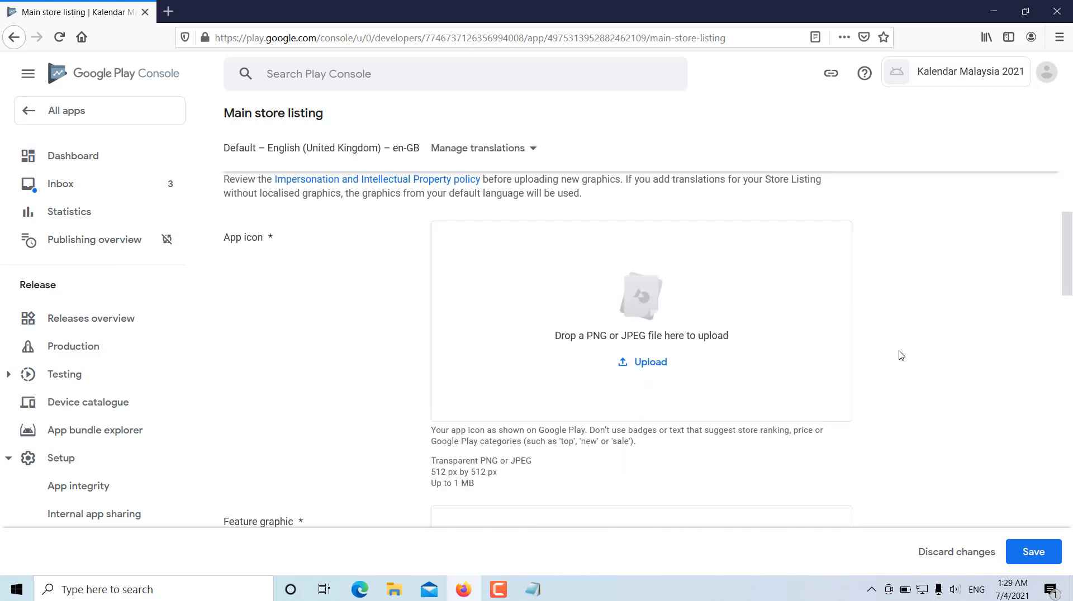
{"action": "scroll", "coordinate": [1067, 291], "scroll_direction": "up", "scroll_amount": 1}
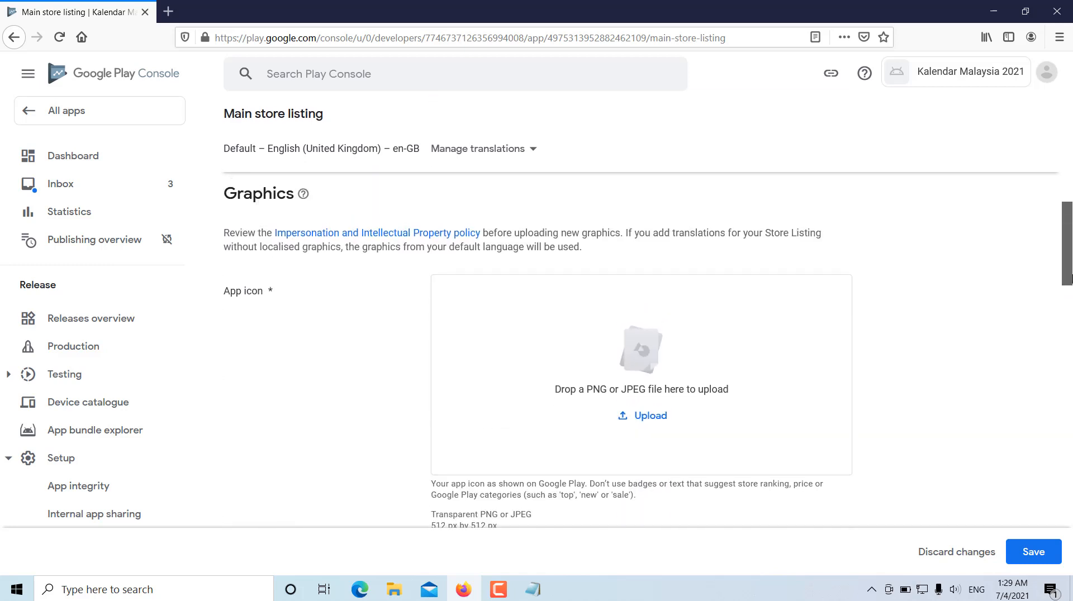
{"action": "scroll", "coordinate": [1069, 276], "scroll_direction": "down", "scroll_amount": 1}
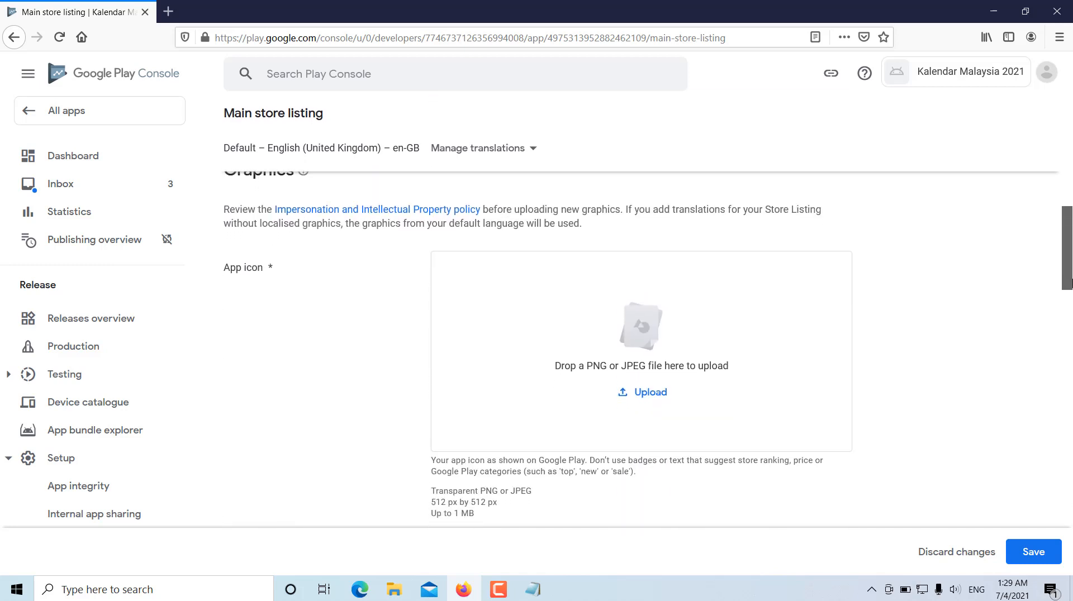
{"action": "left_click", "coordinate": [650, 394]}
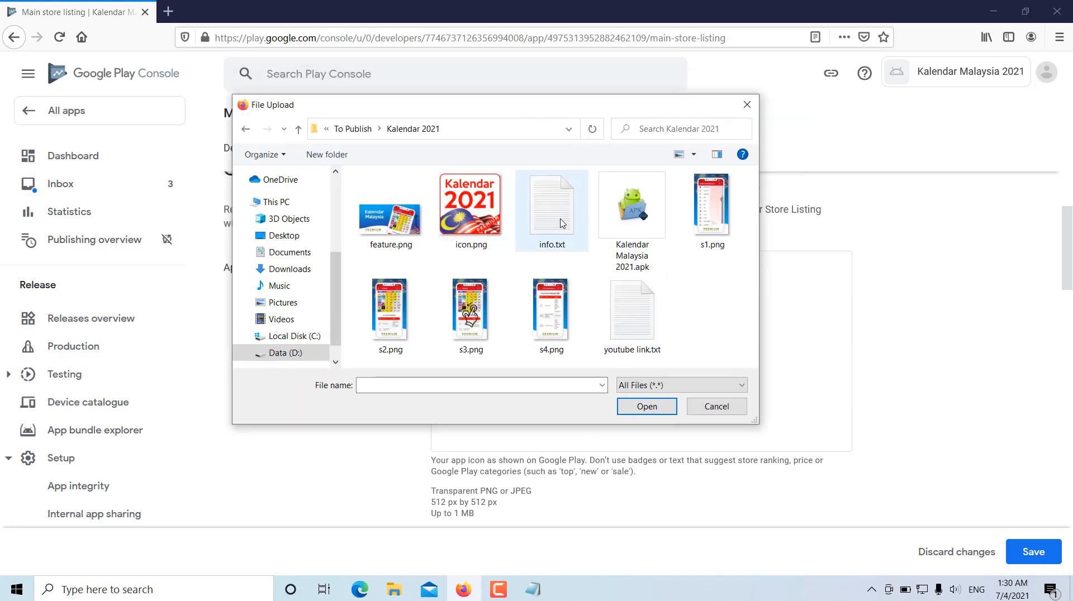
{"action": "left_click", "coordinate": [473, 214]}
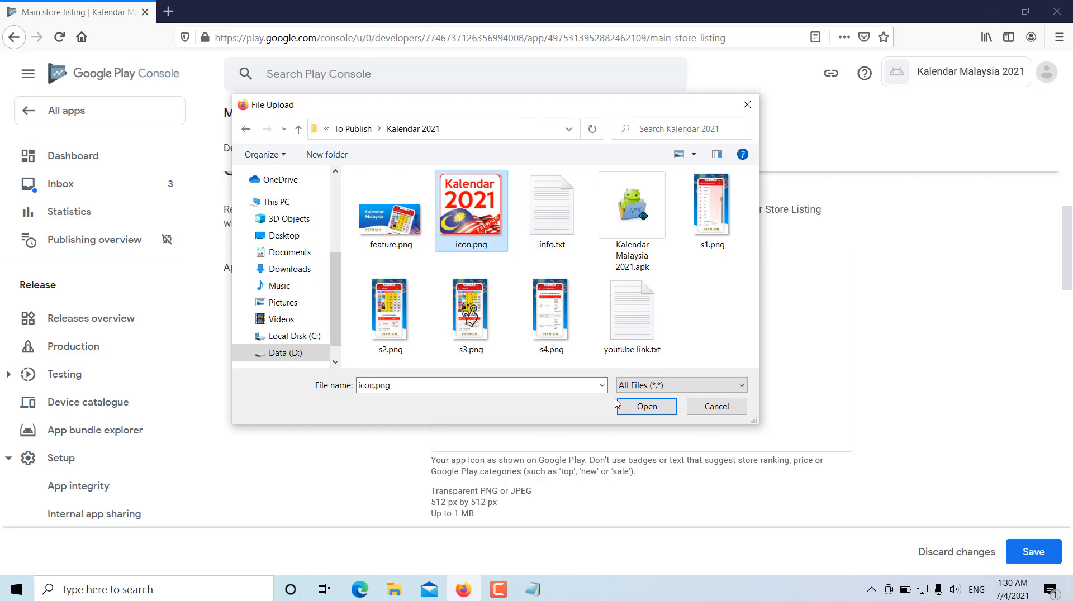
{"action": "left_click", "coordinate": [646, 406]}
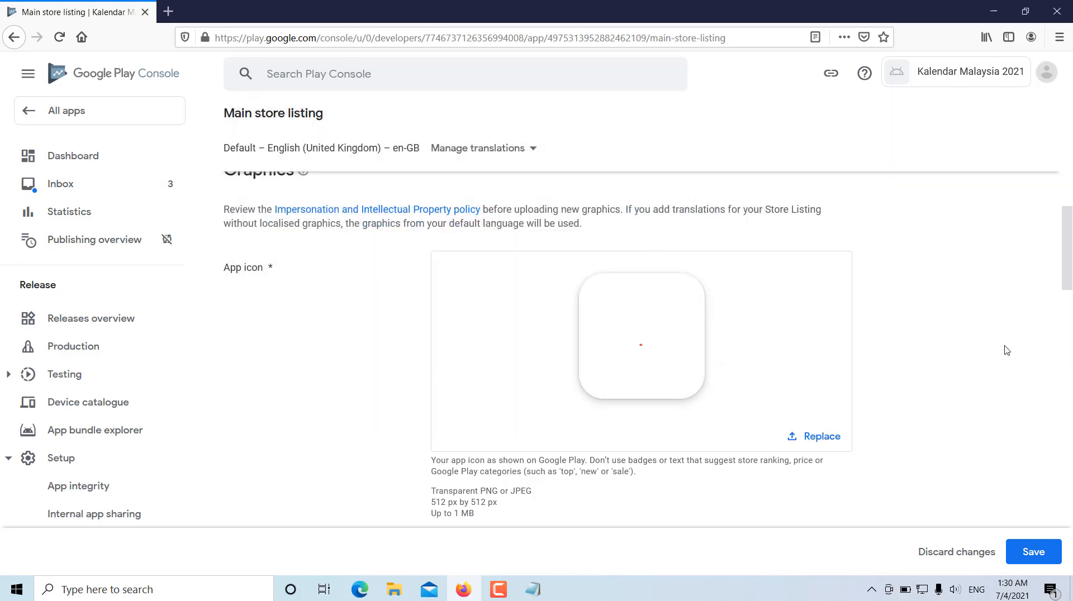
- Upload feature.png from the Kalendar 2021 folder as the feature graphic
{"action": "scroll", "coordinate": [1066, 260], "scroll_direction": "down", "scroll_amount": 1}
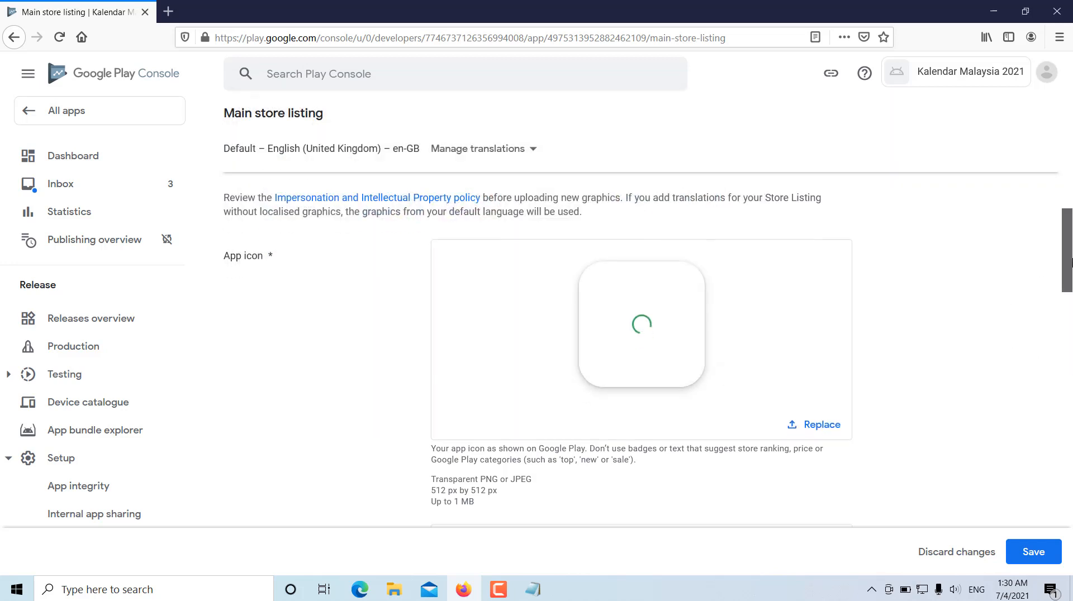
{"action": "scroll", "coordinate": [1067, 260], "scroll_direction": "up", "scroll_amount": 1}
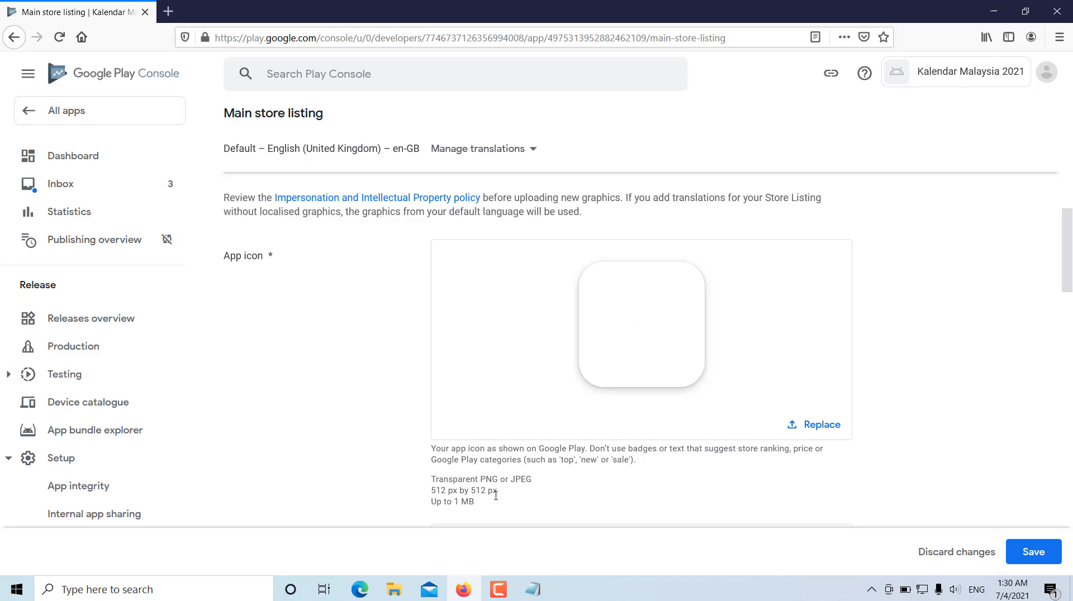
{"action": "left_click_drag", "start_coordinate": [1068, 248], "coordinate": [1069, 303]}
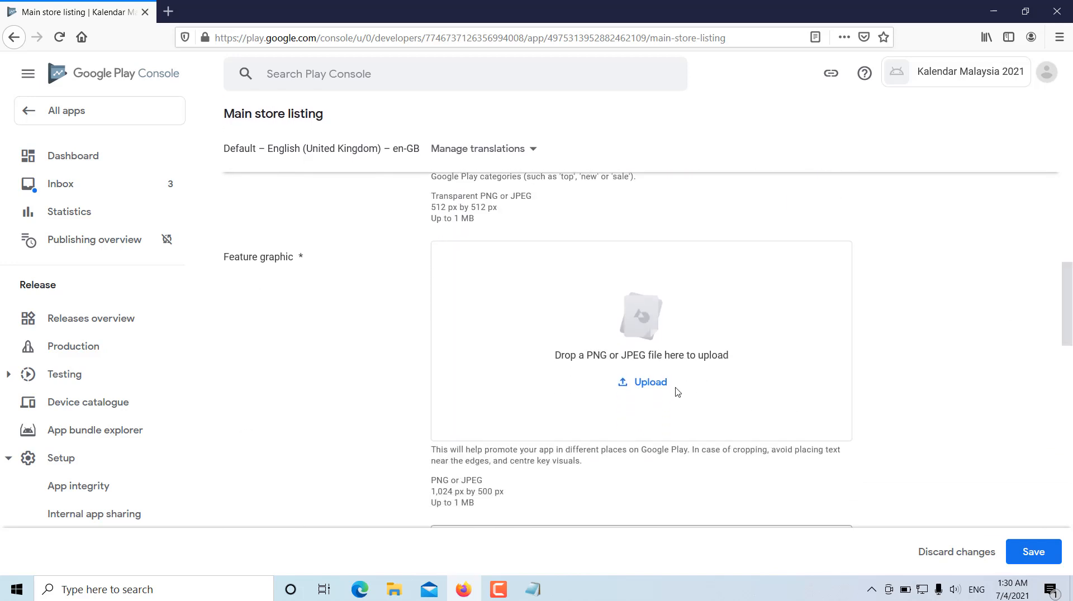
{"action": "left_click", "coordinate": [642, 386]}
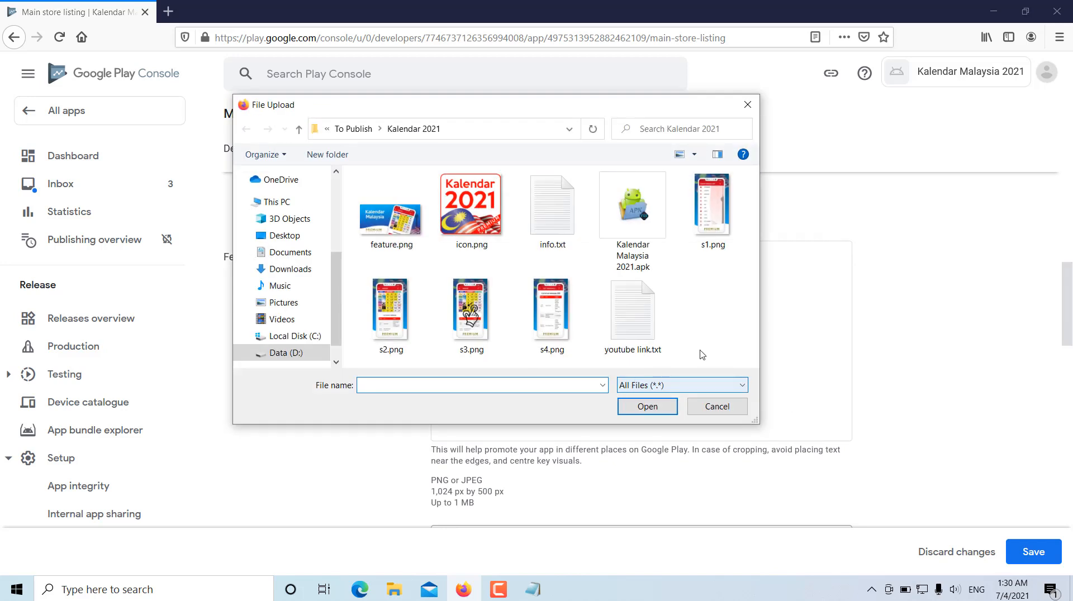
{"action": "double_click", "coordinate": [385, 225]}
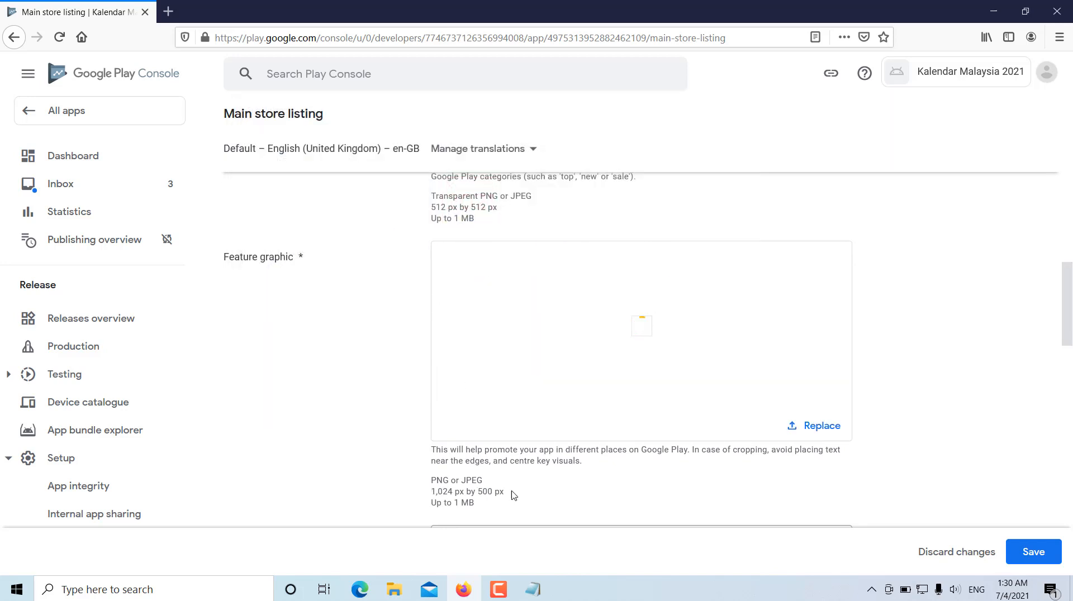
{"action": "left_click_drag", "start_coordinate": [1071, 321], "coordinate": [1070, 379]}
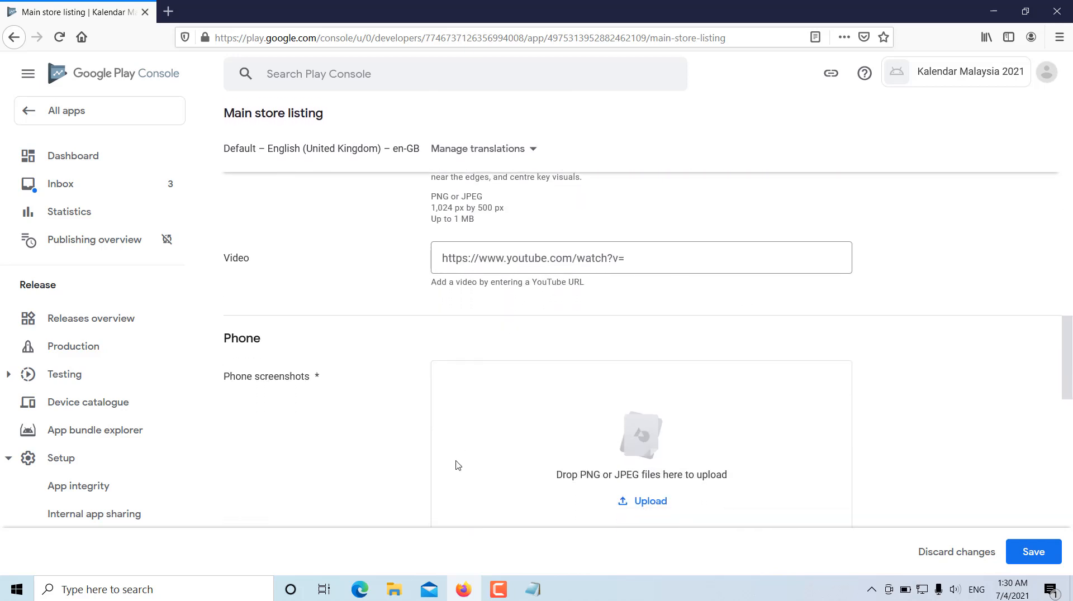
{"action": "left_click", "coordinate": [719, 253]}
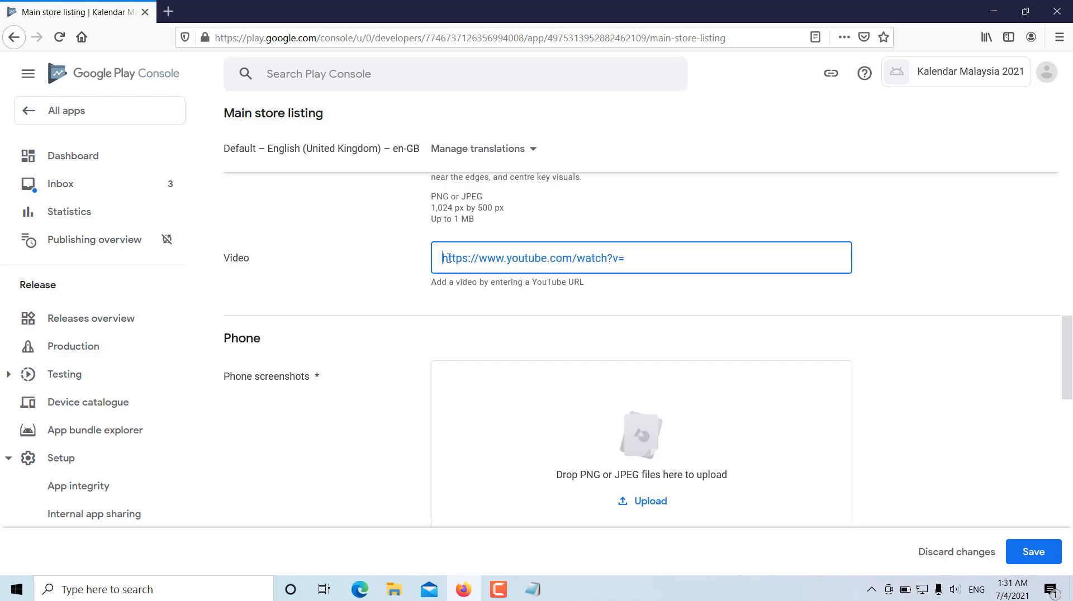
{"action": "type", "text": "https://www.youtube.com/watch?v=ST9FiNaqULE"}
{"action": "left_click", "coordinate": [957, 249]}
- Upload s1.png, s2.png, s3.png and s4.png together as the phone screenshots
{"action": "scroll", "coordinate": [962, 258], "scroll_direction": "down", "scroll_amount": 2}
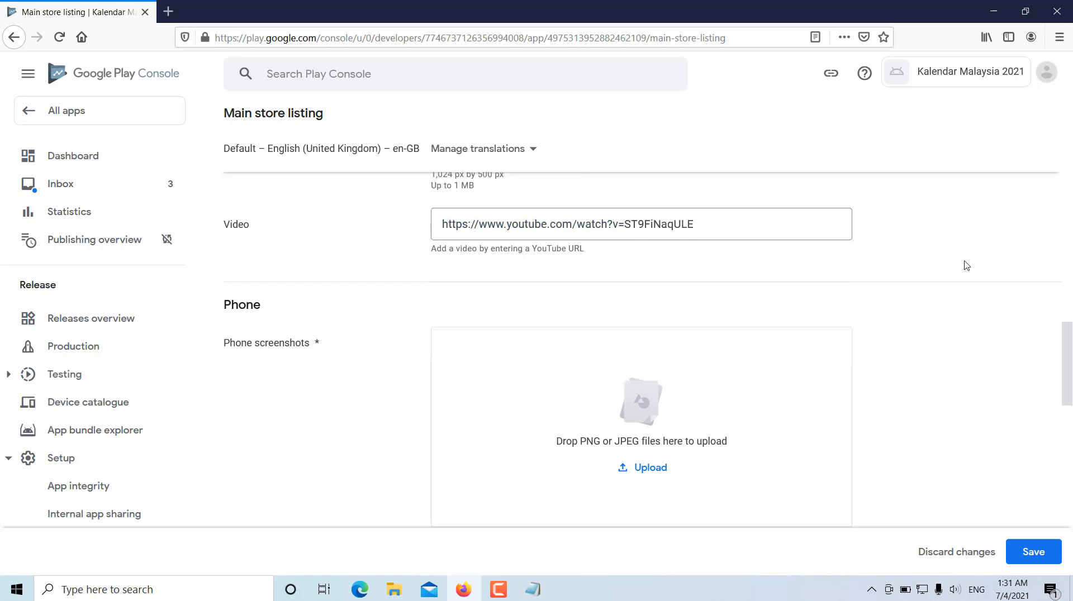
{"action": "scroll", "coordinate": [966, 267], "scroll_direction": "down", "scroll_amount": 1}
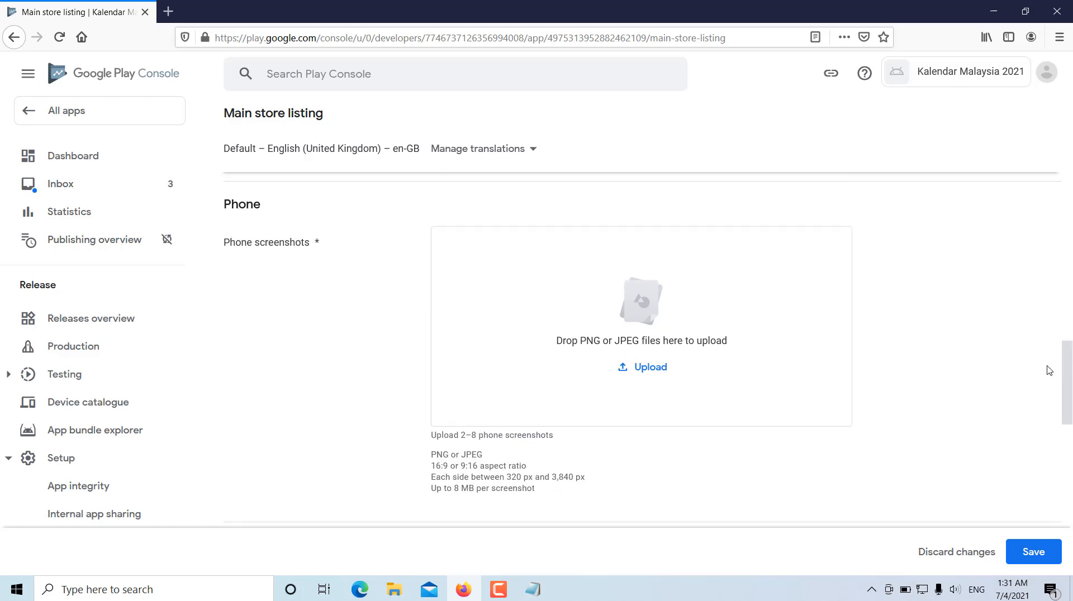
{"action": "left_click", "coordinate": [642, 369]}
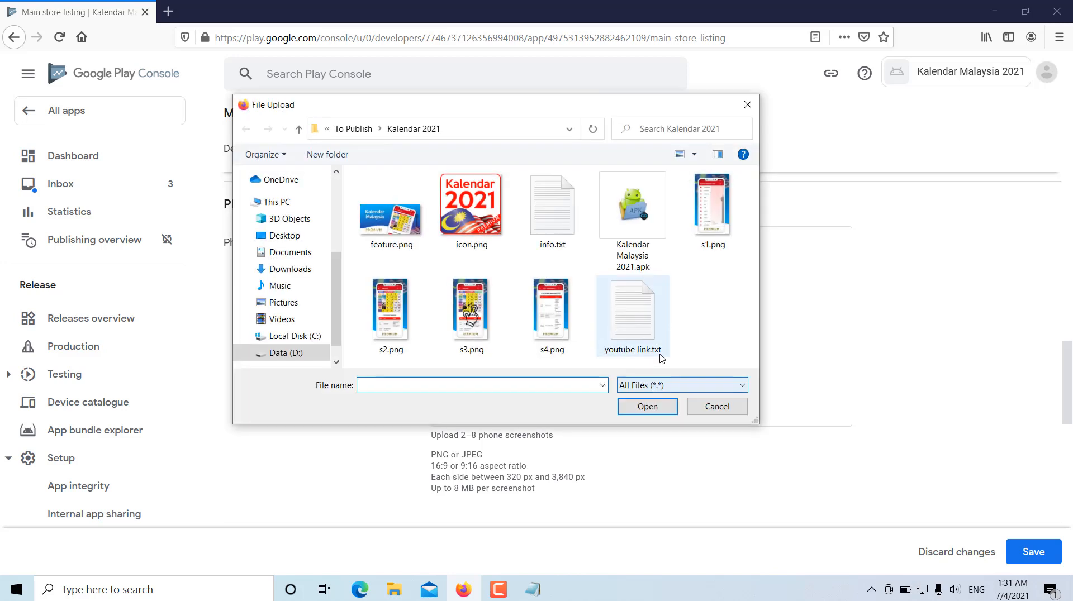
{"action": "left_click", "coordinate": [724, 232]}
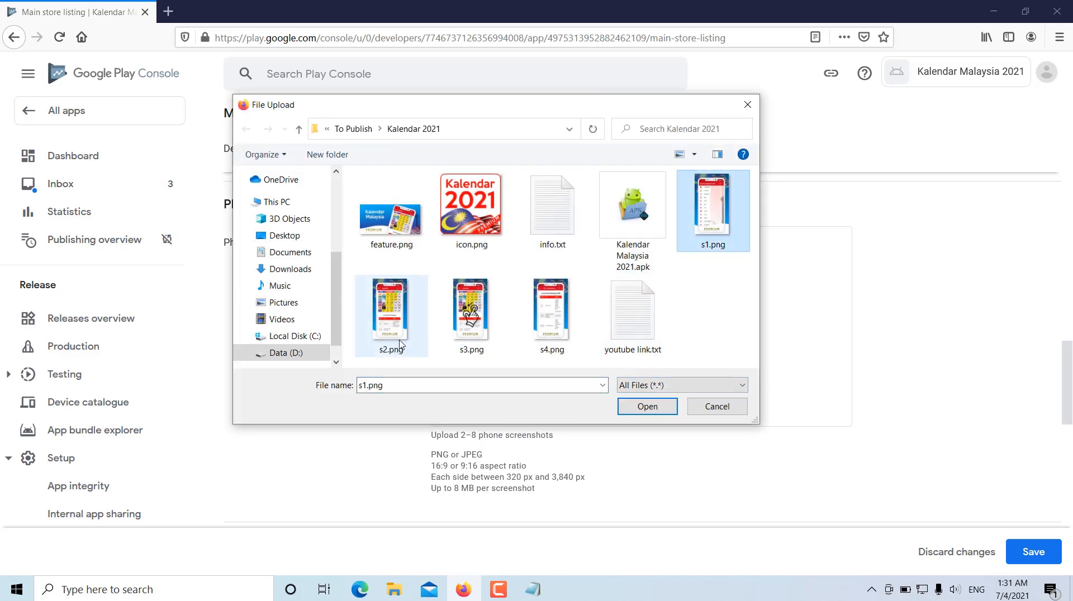
{"action": "left_click", "coordinate": [391, 312], "text": "ctrl"}
{"action": "left_click", "coordinate": [463, 325], "text": "ctrl"}
{"action": "left_click", "coordinate": [551, 326], "text": "ctrl"}
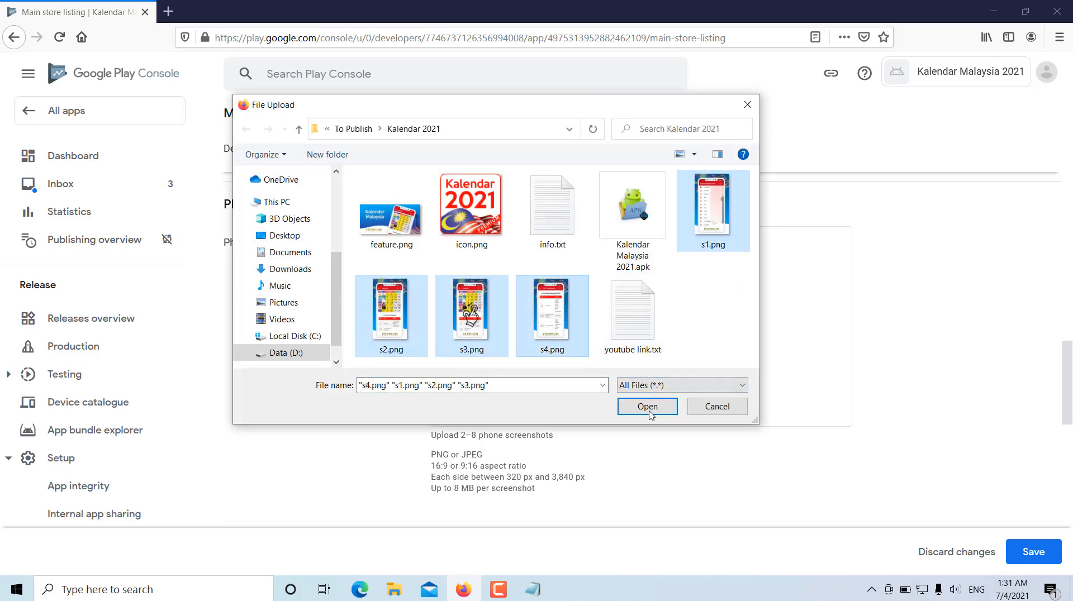
{"action": "left_click", "coordinate": [647, 406]}
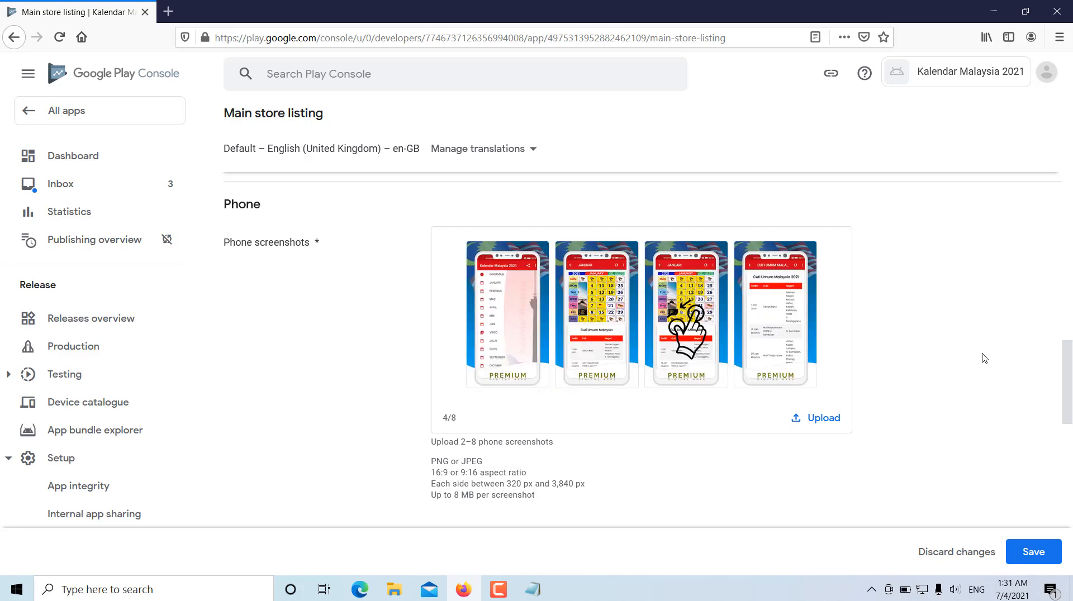
- Review the phone, 7-inch tablet and 10-inch tablet screenshot sections and their upload requirements
{"action": "scroll", "coordinate": [983, 358], "scroll_direction": "down", "scroll_amount": 5}
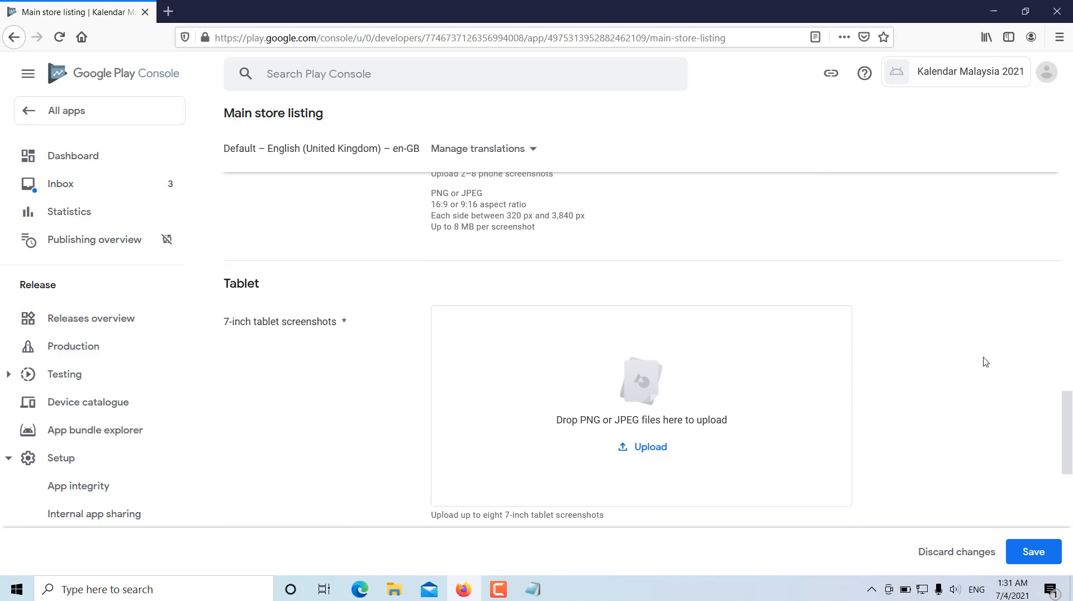
{"action": "scroll", "coordinate": [794, 383], "scroll_direction": "down", "scroll_amount": 2}
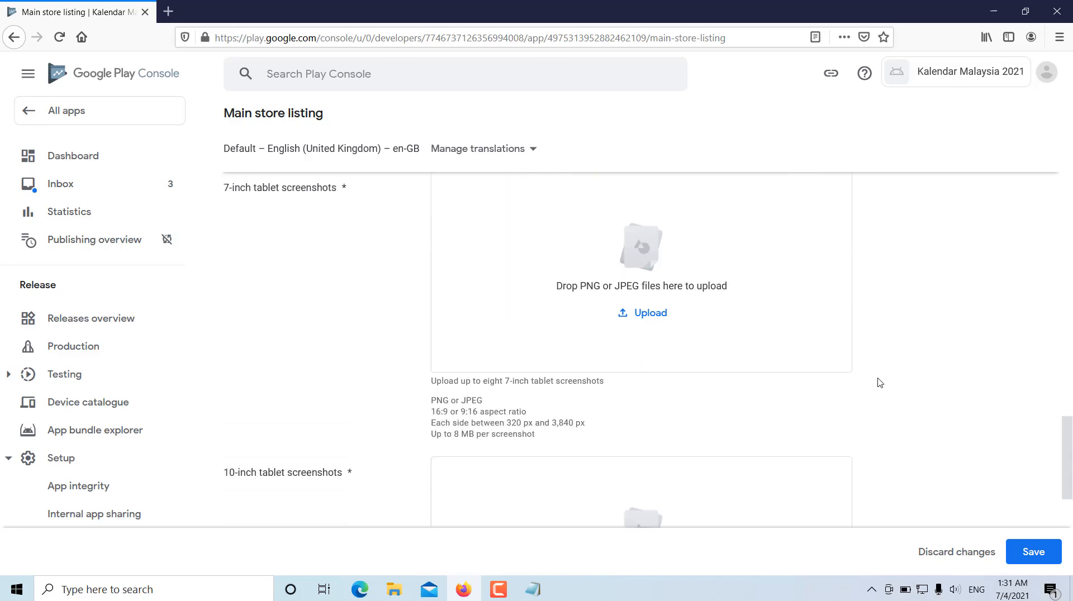
{"action": "scroll", "coordinate": [880, 381], "scroll_direction": "down", "scroll_amount": 2}
{"action": "scroll", "coordinate": [883, 380], "scroll_direction": "up", "scroll_amount": 4}
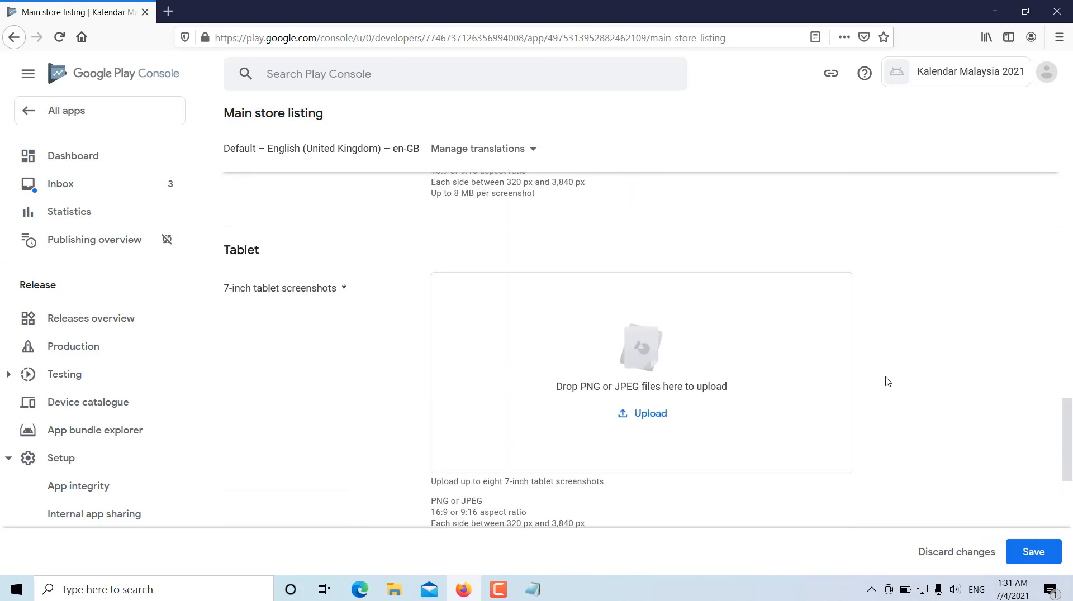
{"action": "scroll", "coordinate": [888, 382], "scroll_direction": "up", "scroll_amount": 6}
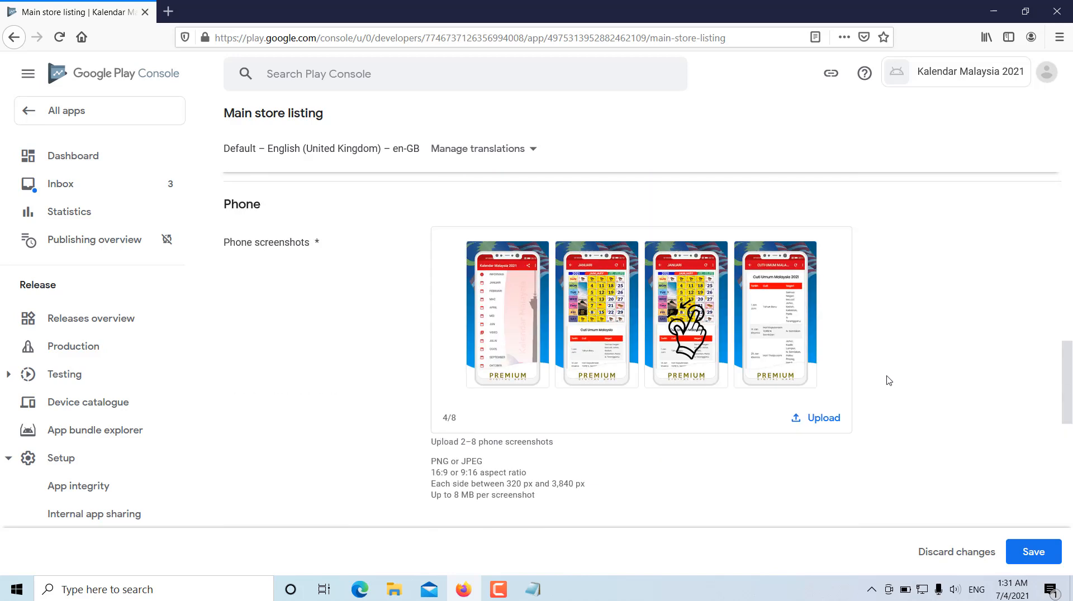
{"action": "scroll", "coordinate": [889, 380], "scroll_direction": "down", "scroll_amount": 6}
{"action": "scroll", "coordinate": [888, 379], "scroll_direction": "down", "scroll_amount": 3}
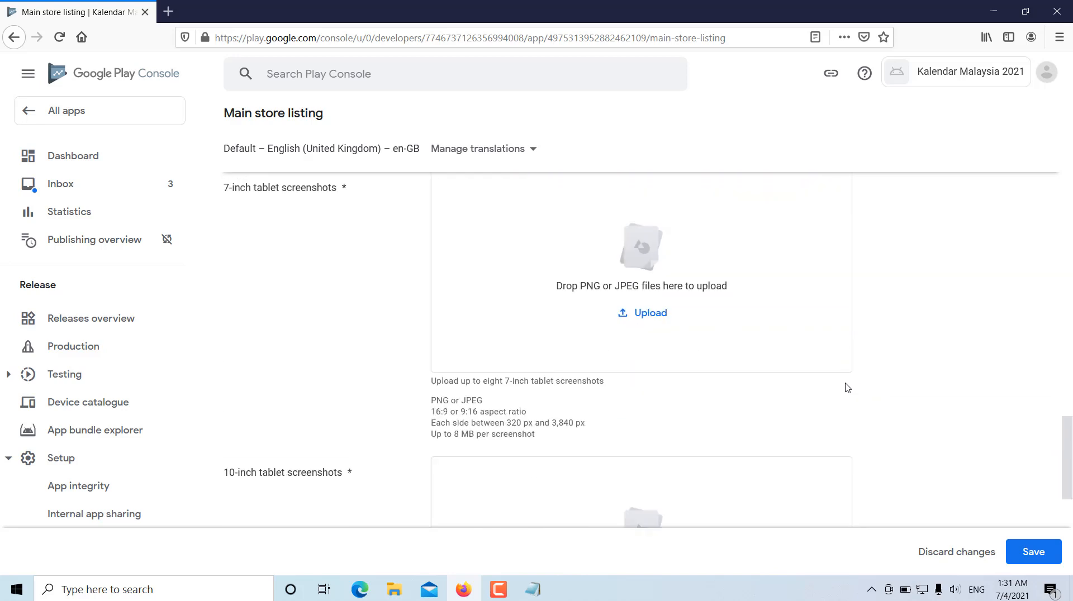
{"action": "scroll", "coordinate": [848, 374], "scroll_direction": "down", "scroll_amount": 3}
{"action": "scroll", "coordinate": [847, 374], "scroll_direction": "down", "scroll_amount": 2}
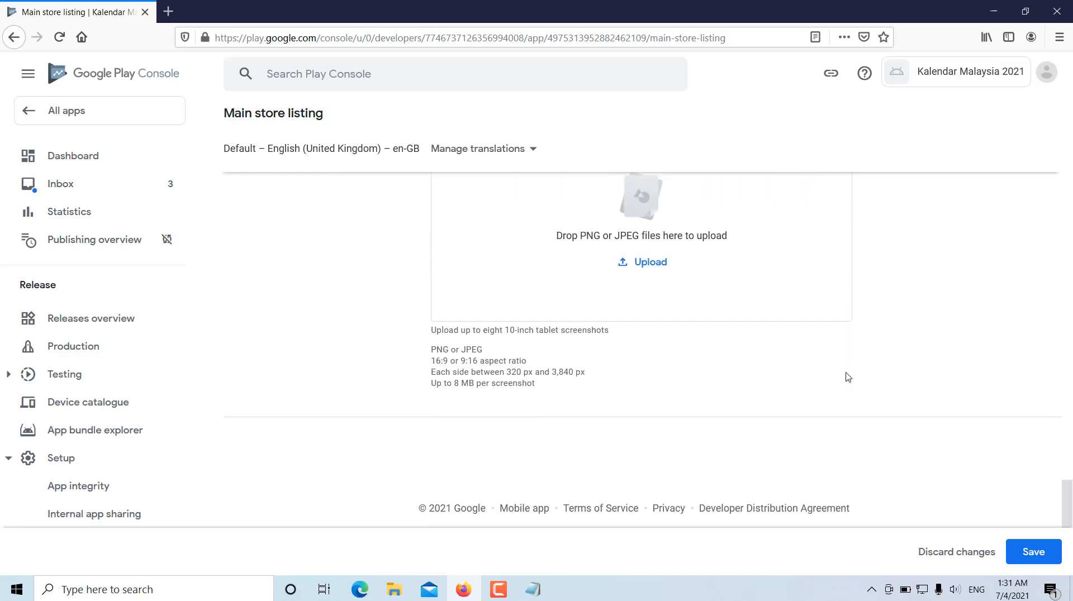
{"action": "scroll", "coordinate": [896, 338], "scroll_direction": "up", "scroll_amount": 3}
{"action": "scroll", "coordinate": [896, 343], "scroll_direction": "down", "scroll_amount": 2}
{"action": "scroll", "coordinate": [892, 350], "scroll_direction": "down", "scroll_amount": 1}
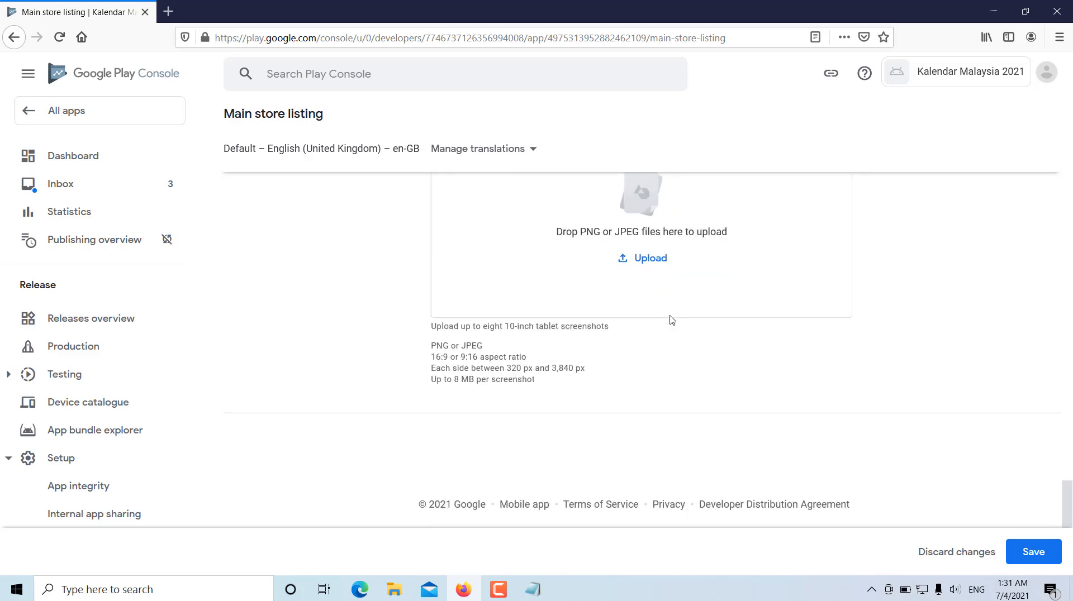
- Save the changes to the main store listing
{"action": "left_click", "coordinate": [1040, 550]}
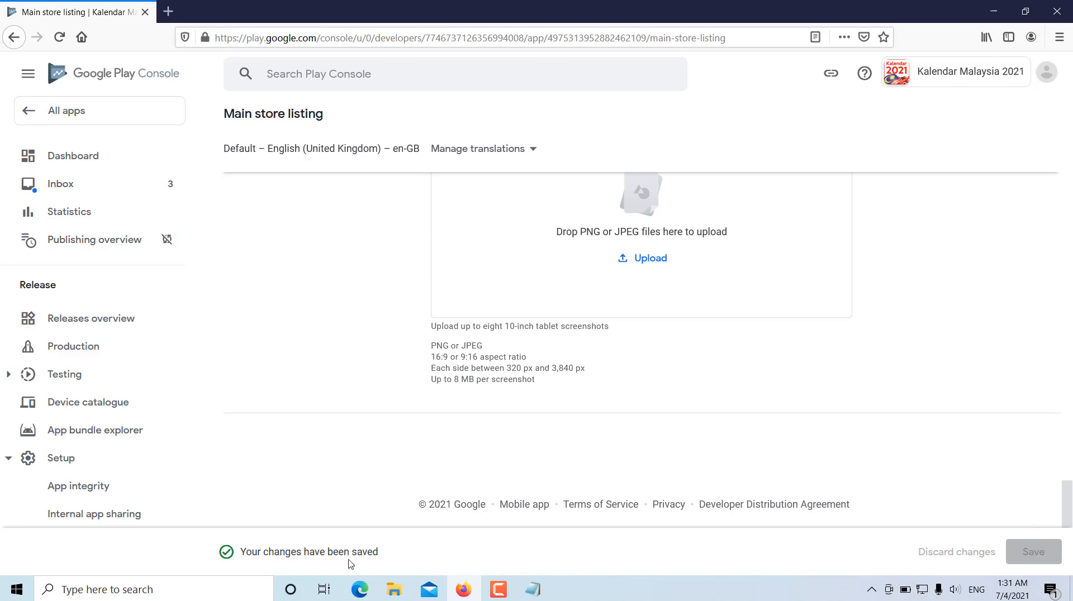
{"action": "scroll", "coordinate": [967, 419], "scroll_direction": "up", "scroll_amount": 5}
{"action": "left_click_drag", "start_coordinate": [1067, 425], "coordinate": [1069, 481]}
- Return to the app's dashboard and expand the tasks for publishing the app on Google Play
{"action": "left_click", "coordinate": [87, 160]}
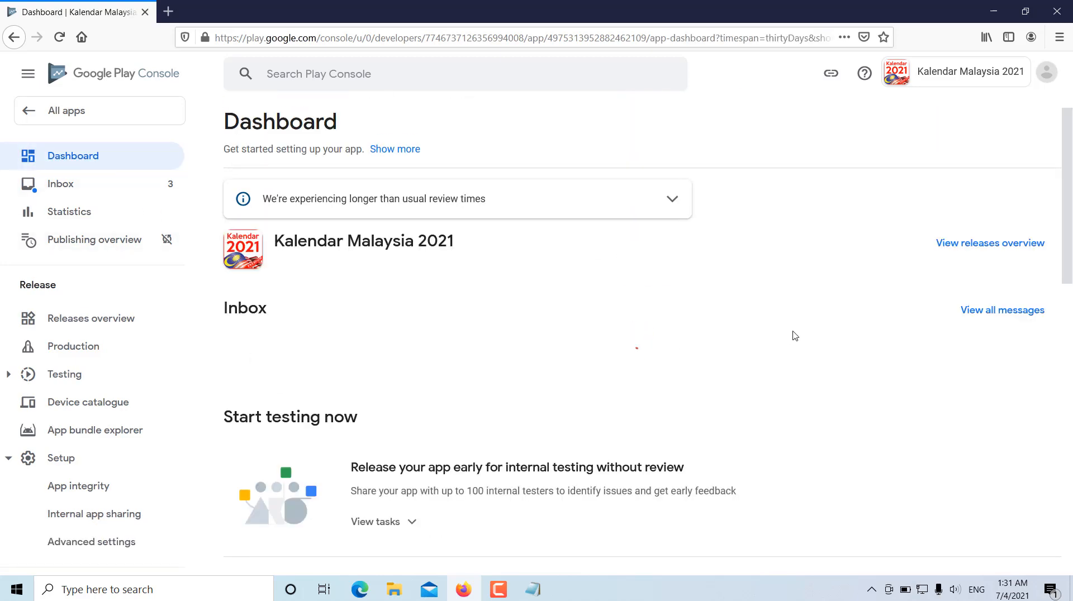
{"action": "scroll", "coordinate": [664, 366], "scroll_direction": "down", "scroll_amount": 3}
{"action": "scroll", "coordinate": [663, 366], "scroll_direction": "down", "scroll_amount": 10}
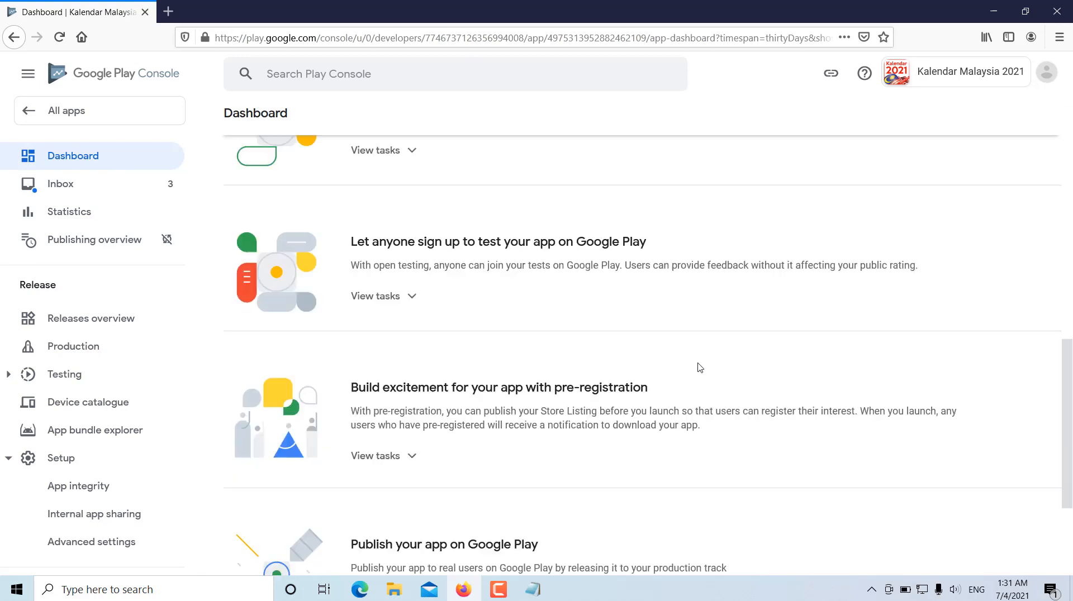
{"action": "left_click", "coordinate": [404, 455]}
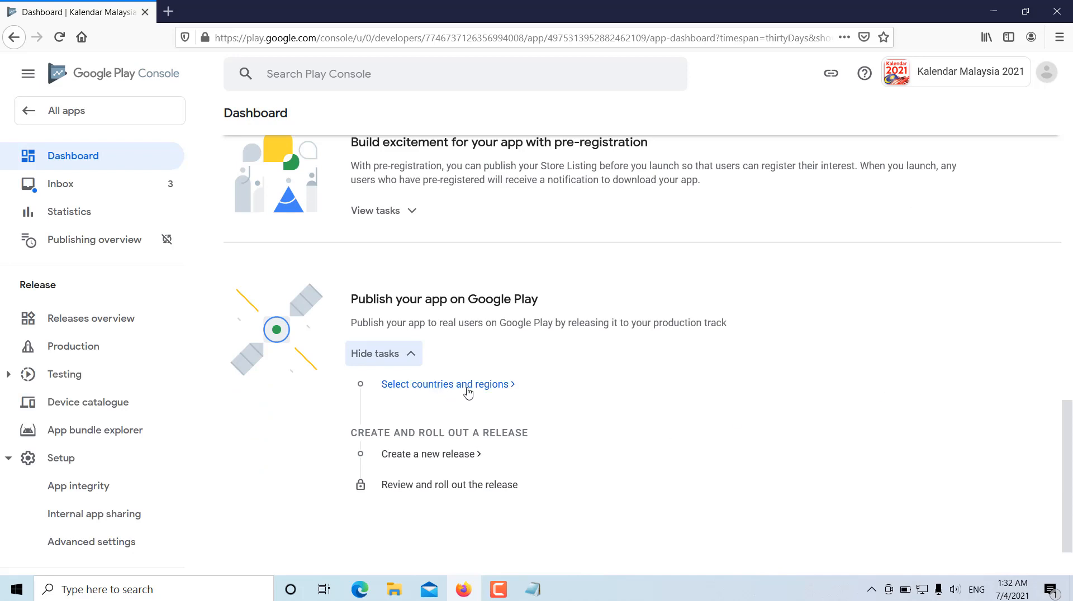
- Add Malaysia as the only country where the production release is available
{"action": "left_click", "coordinate": [468, 391]}
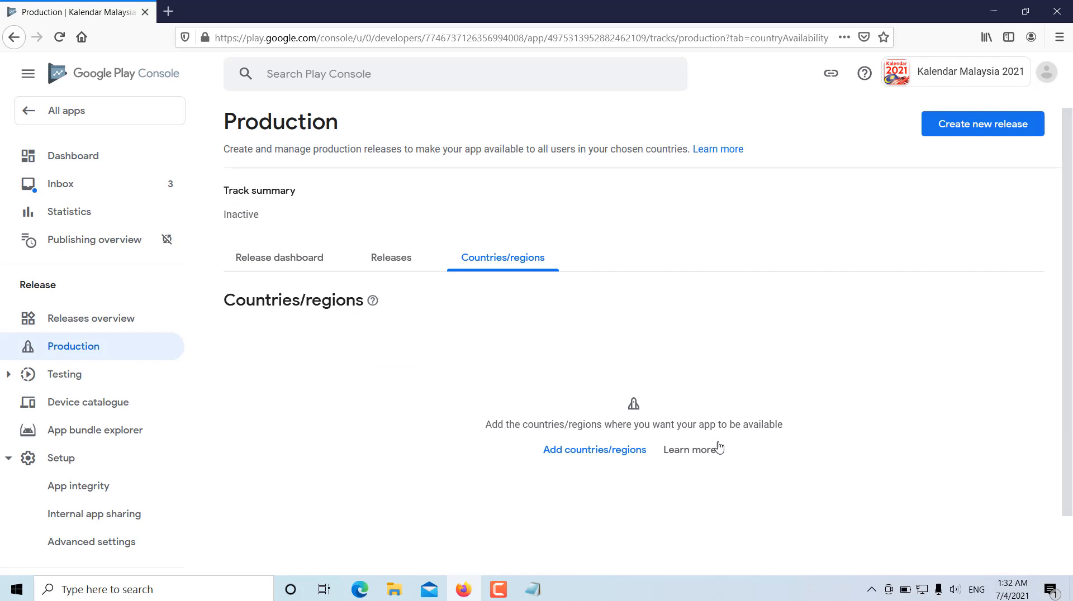
{"action": "left_click", "coordinate": [574, 457]}
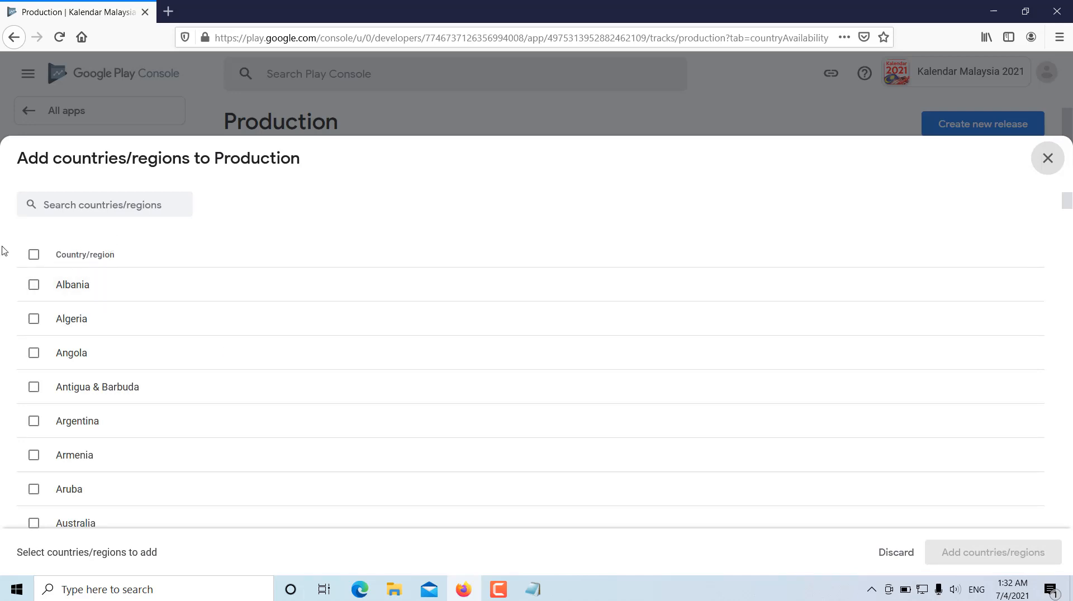
{"action": "left_click", "coordinate": [33, 255]}
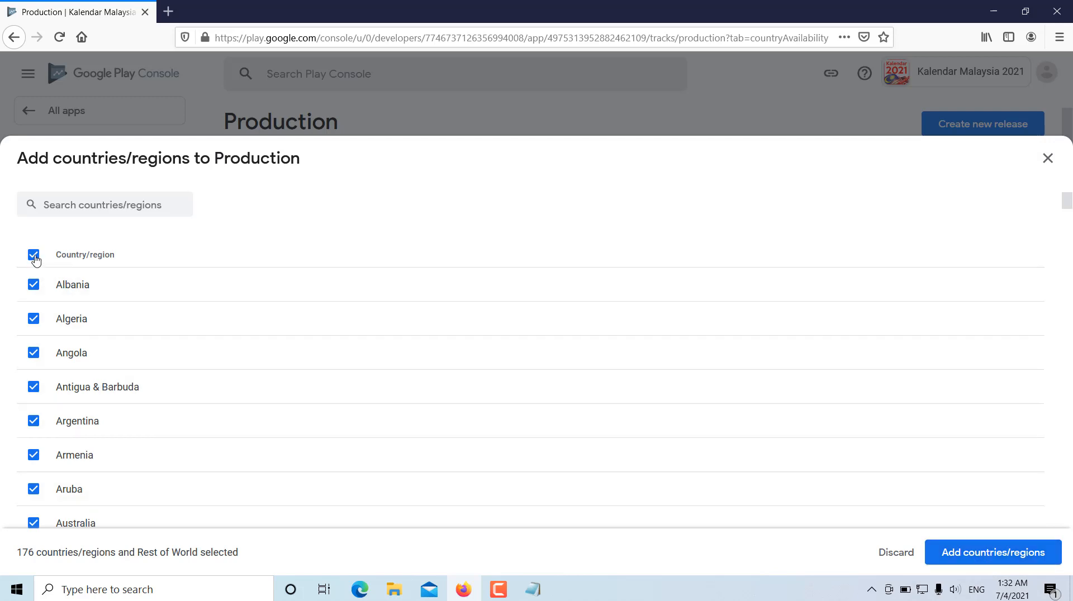
{"action": "left_click", "coordinate": [34, 255]}
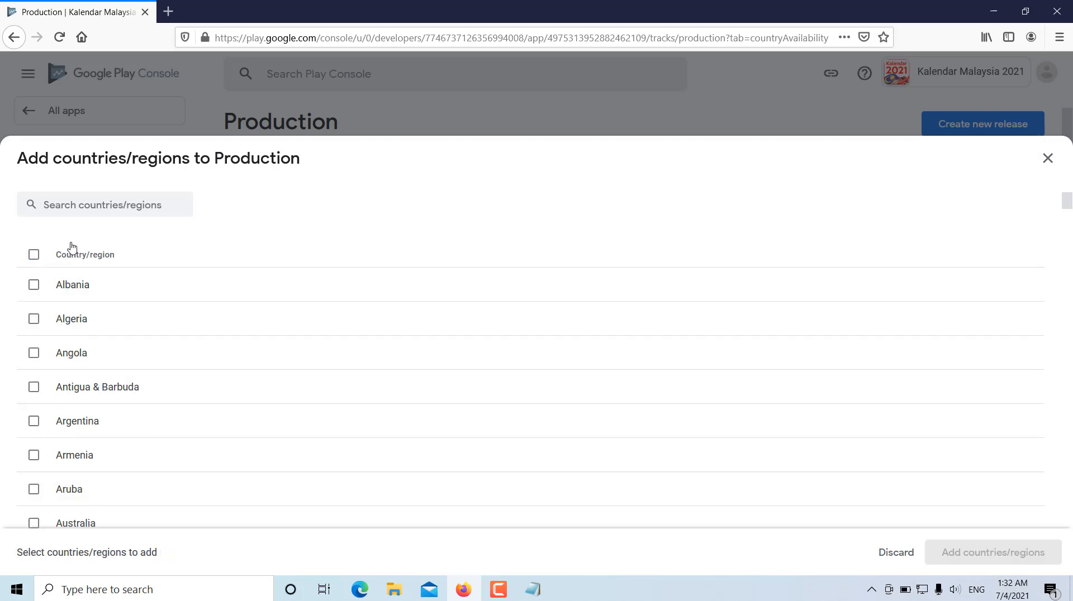
{"action": "left_click", "coordinate": [104, 204]}
{"action": "type", "text": "Mala"}
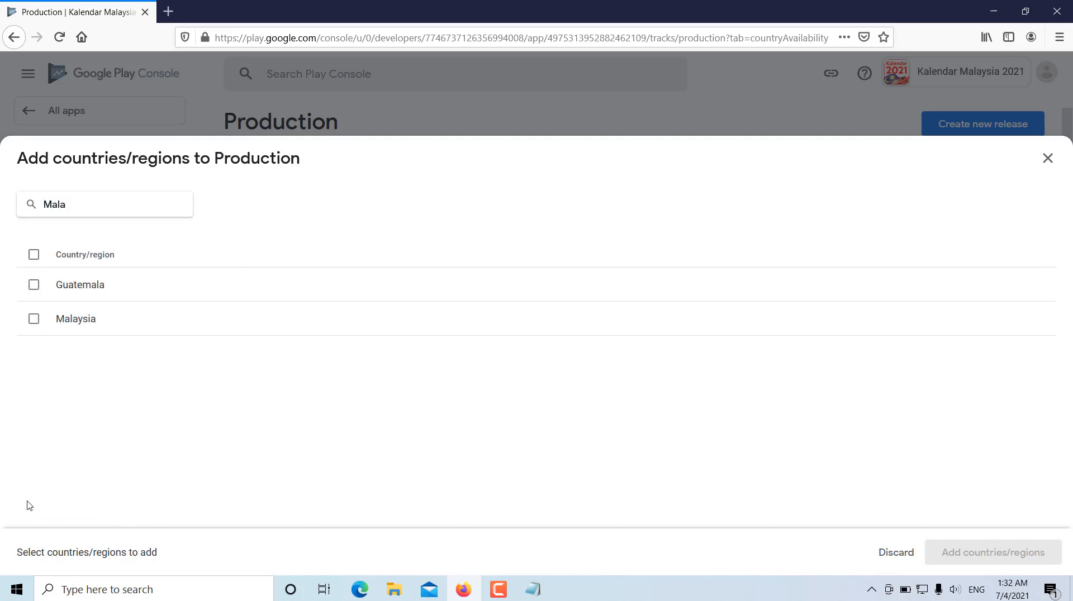
{"action": "left_click", "coordinate": [35, 320]}
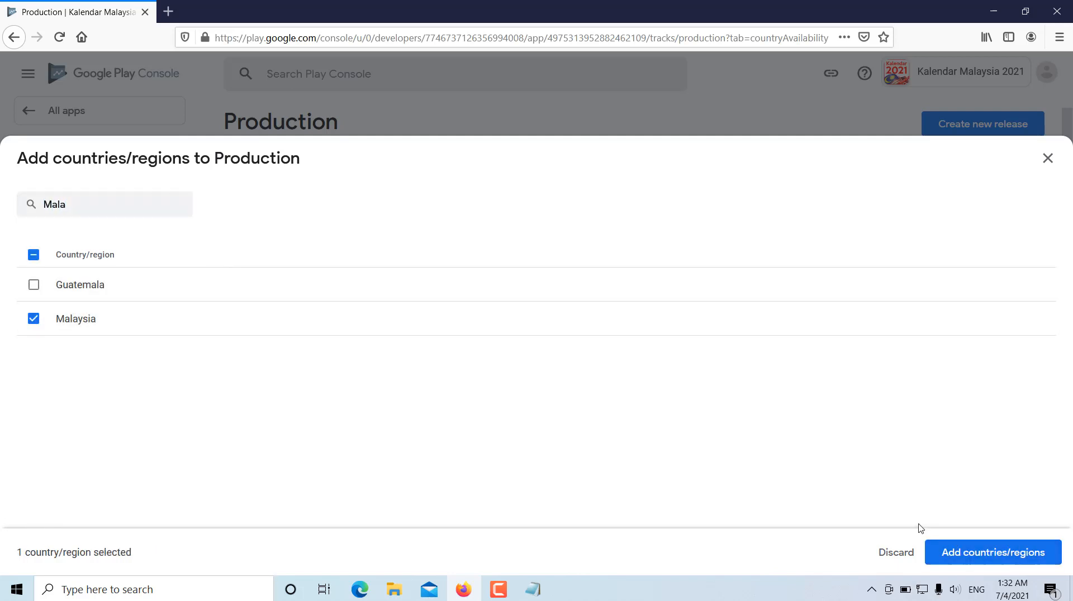
{"action": "left_click", "coordinate": [975, 552]}
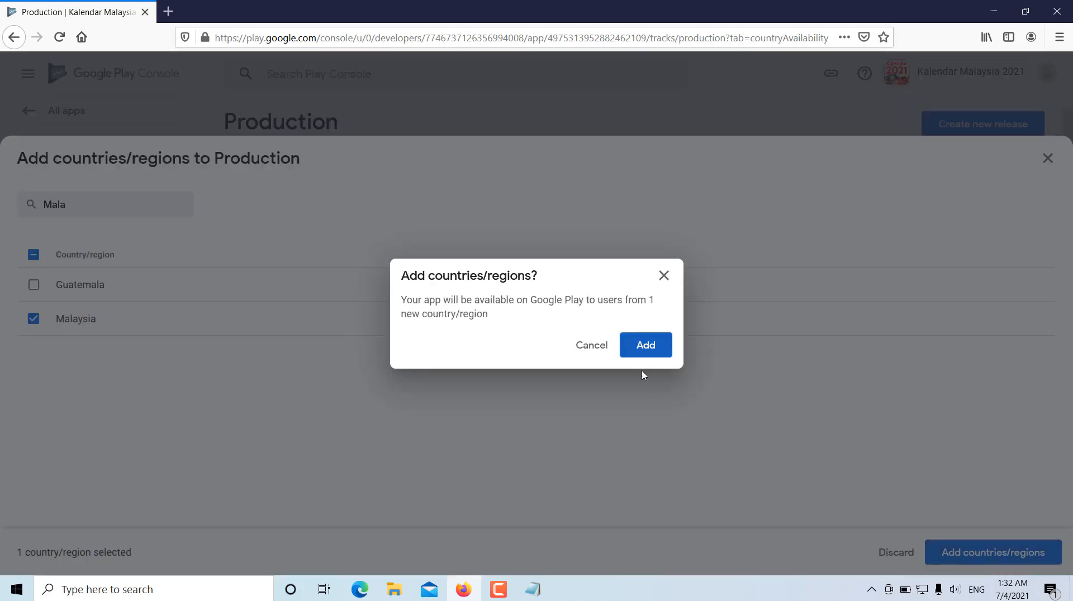
{"action": "left_click", "coordinate": [642, 347]}
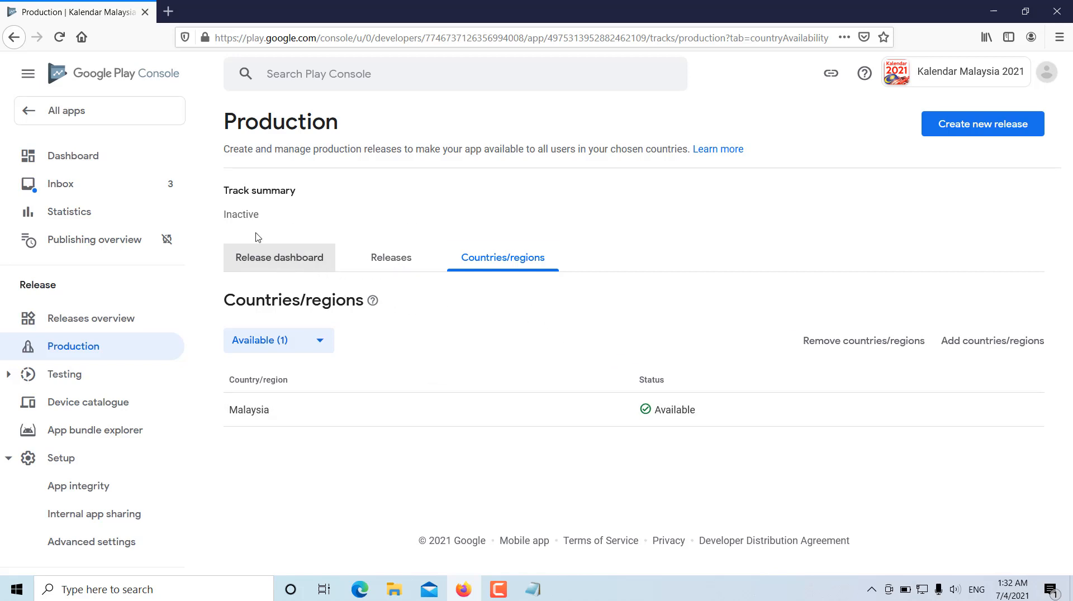
- Return to the dashboard's publishing tasks and create a new production release
{"action": "left_click", "coordinate": [67, 161]}
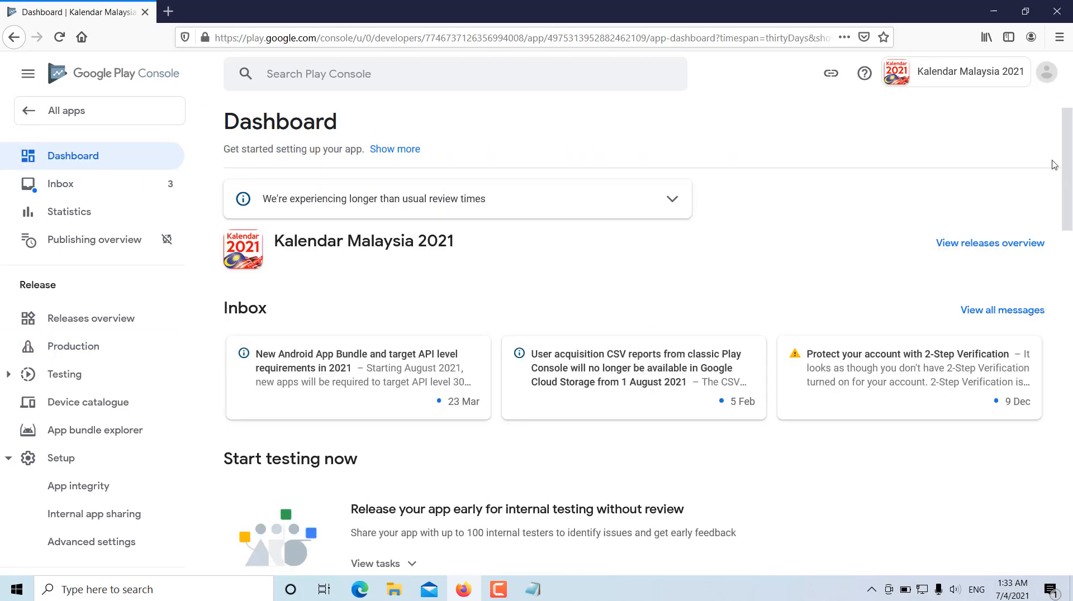
{"action": "left_click_drag", "start_coordinate": [1066, 167], "coordinate": [1066, 500]}
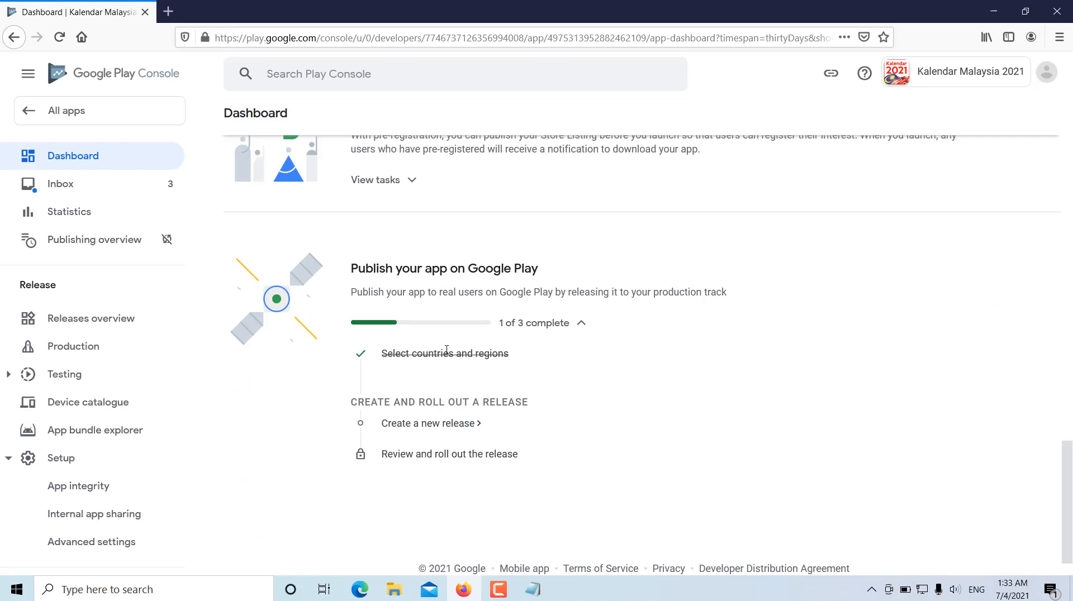
{"action": "left_click", "coordinate": [450, 426]}
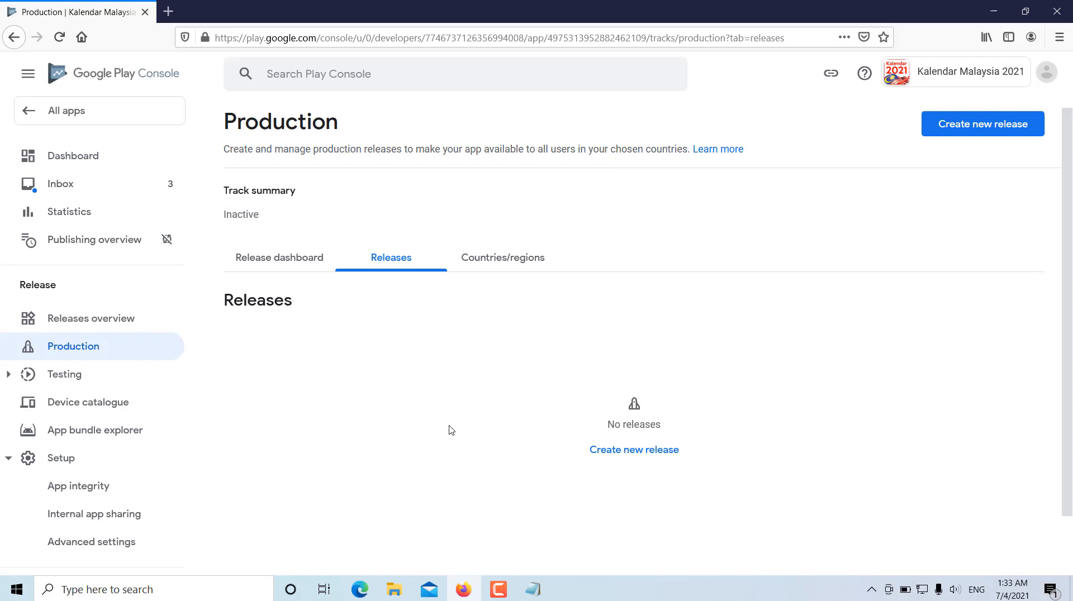
{"action": "left_click", "coordinate": [505, 260]}
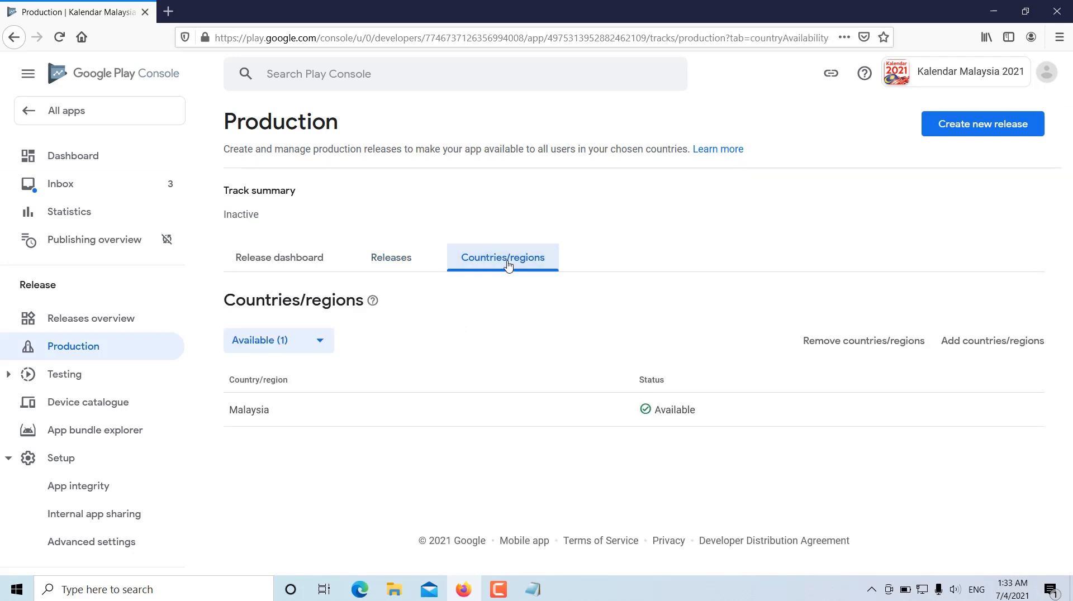
{"action": "left_click", "coordinate": [414, 259]}
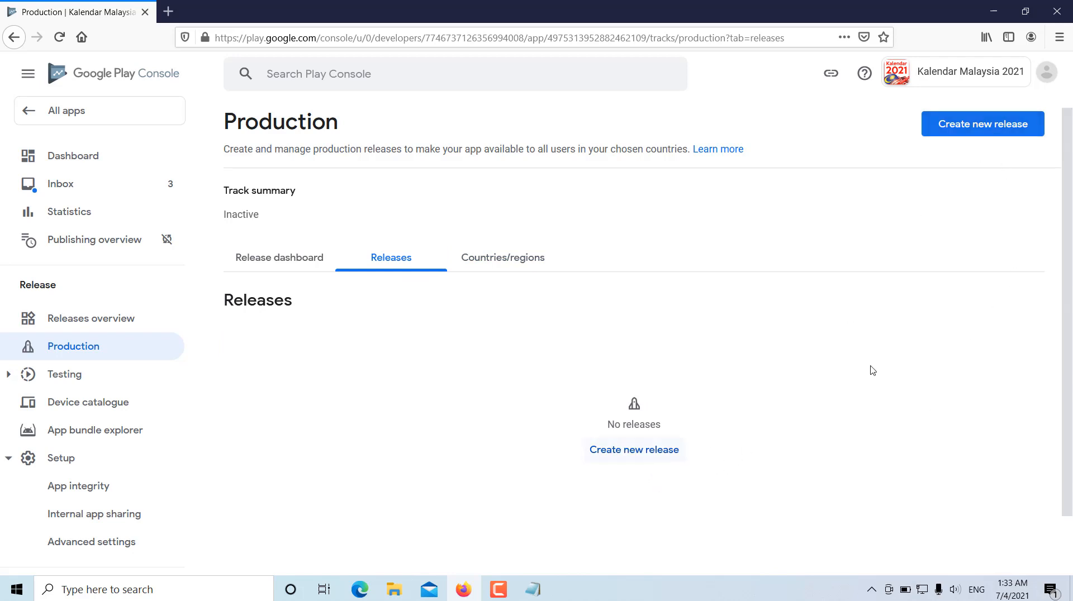
{"action": "left_click", "coordinate": [631, 449]}
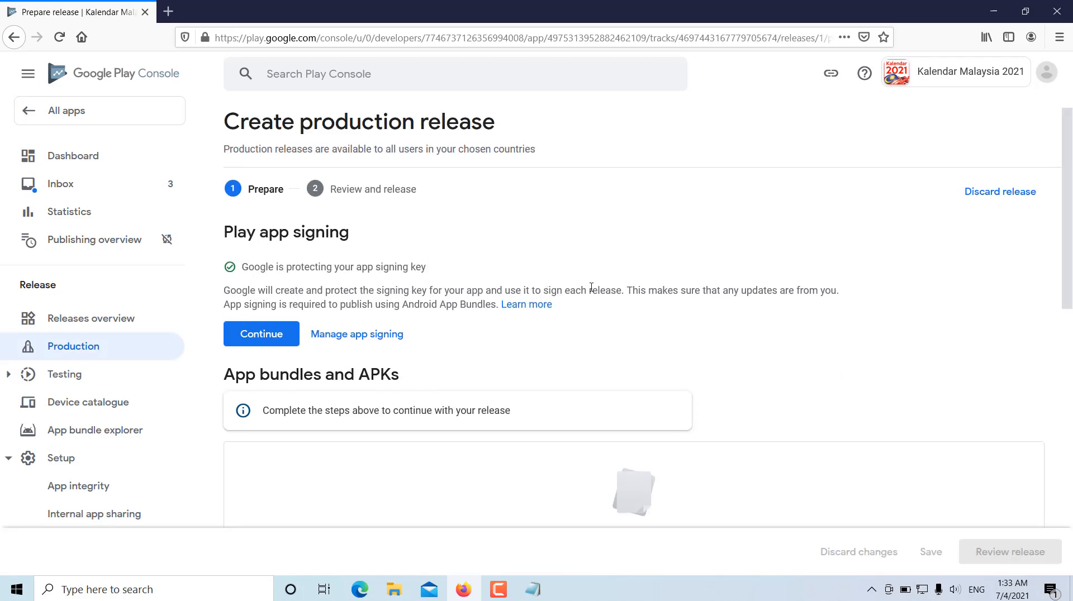
- Change the release's app signing preference to opt out of Play app signing and confirm it
{"action": "left_click_drag", "start_coordinate": [1068, 205], "coordinate": [1071, 251]}
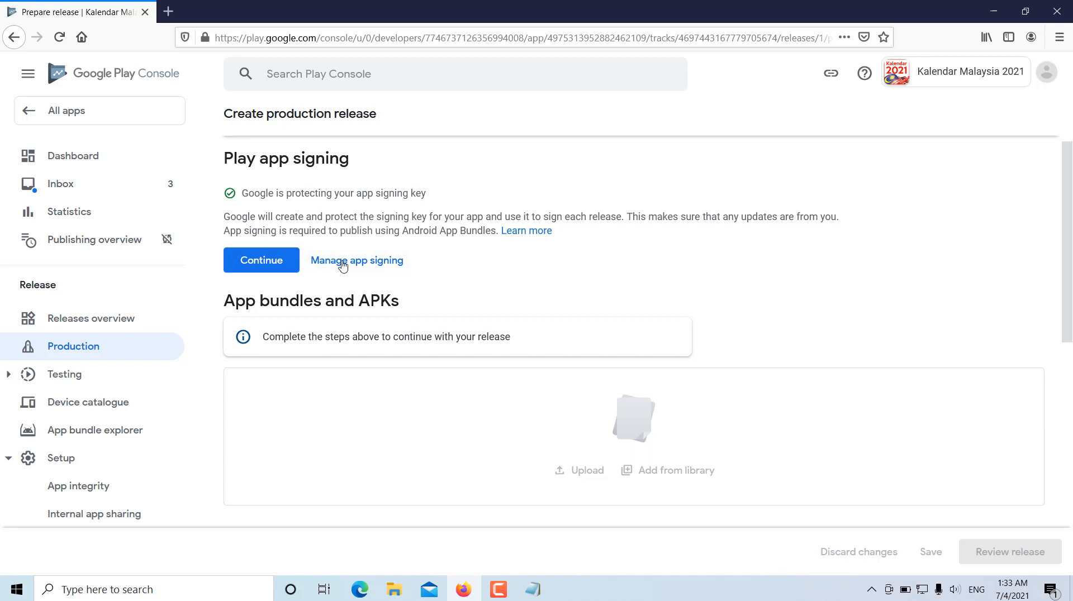
{"action": "left_click", "coordinate": [373, 273]}
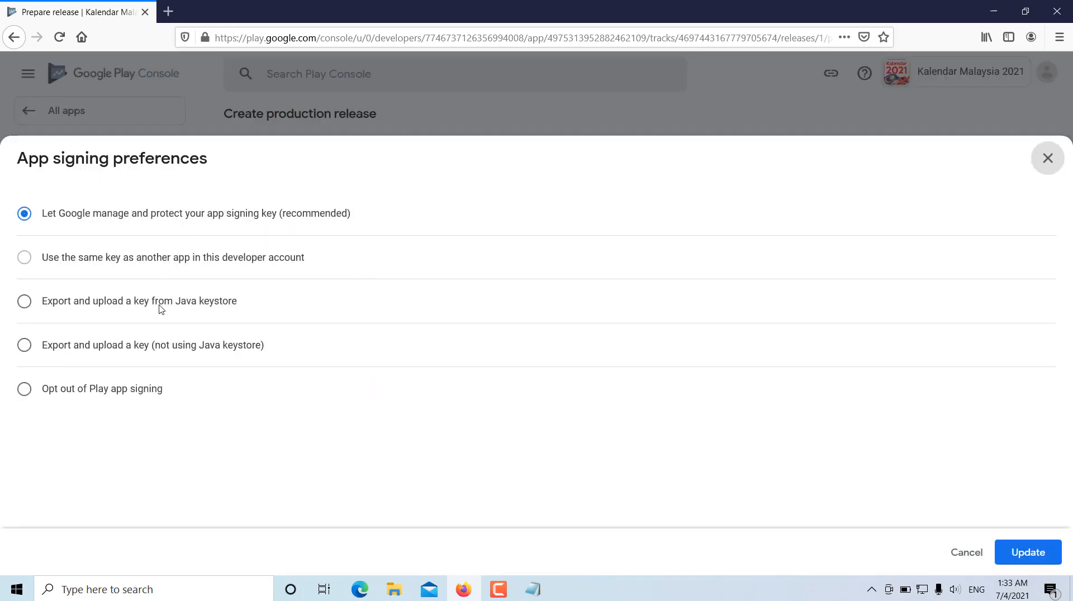
{"action": "left_click", "coordinate": [24, 391]}
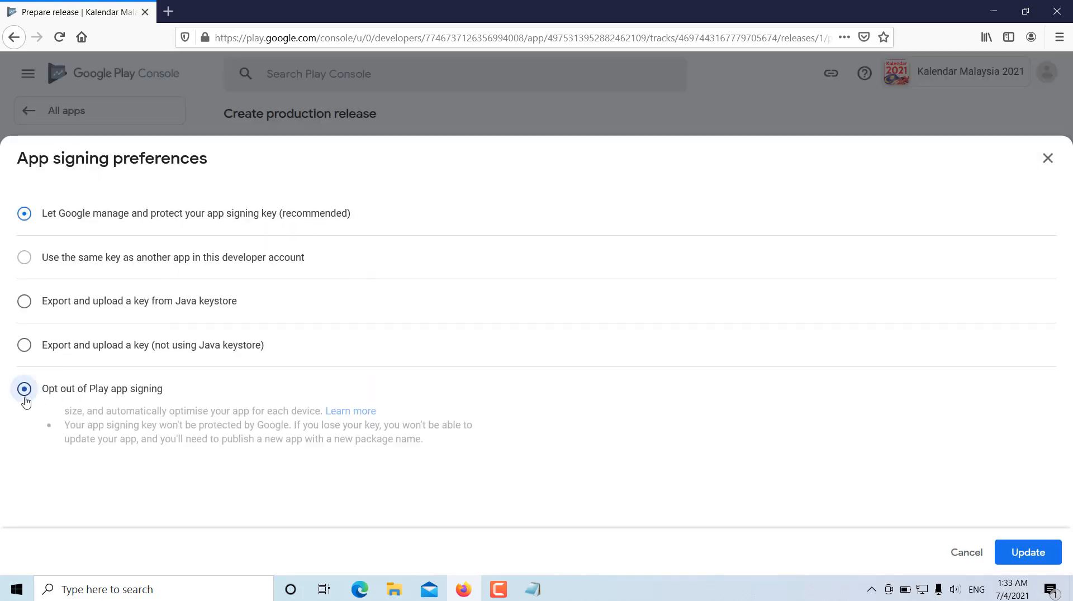
{"action": "left_click", "coordinate": [1033, 562]}
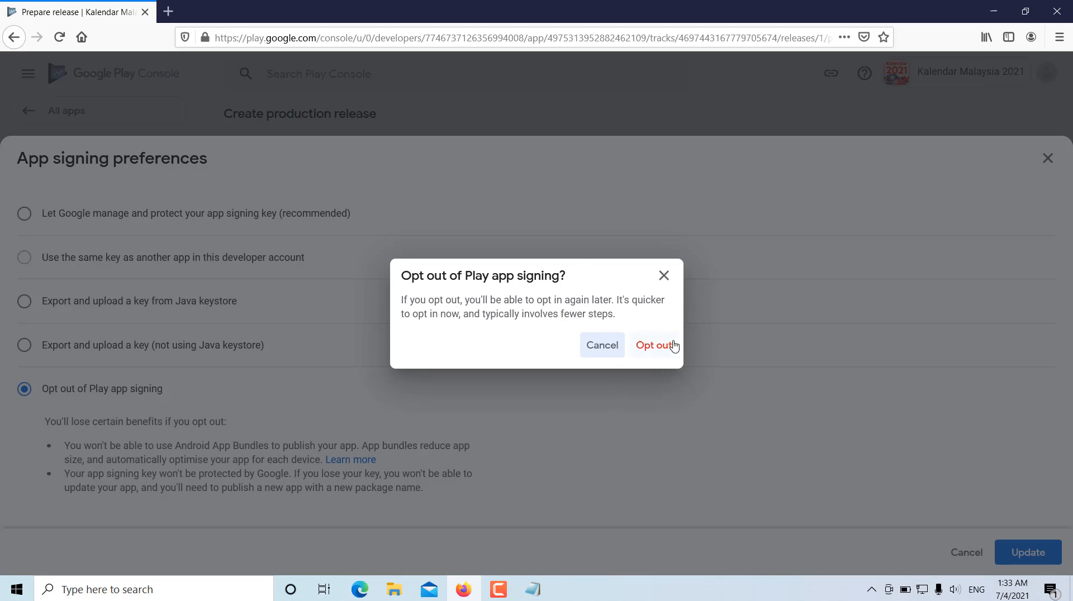
{"action": "left_click", "coordinate": [654, 346]}
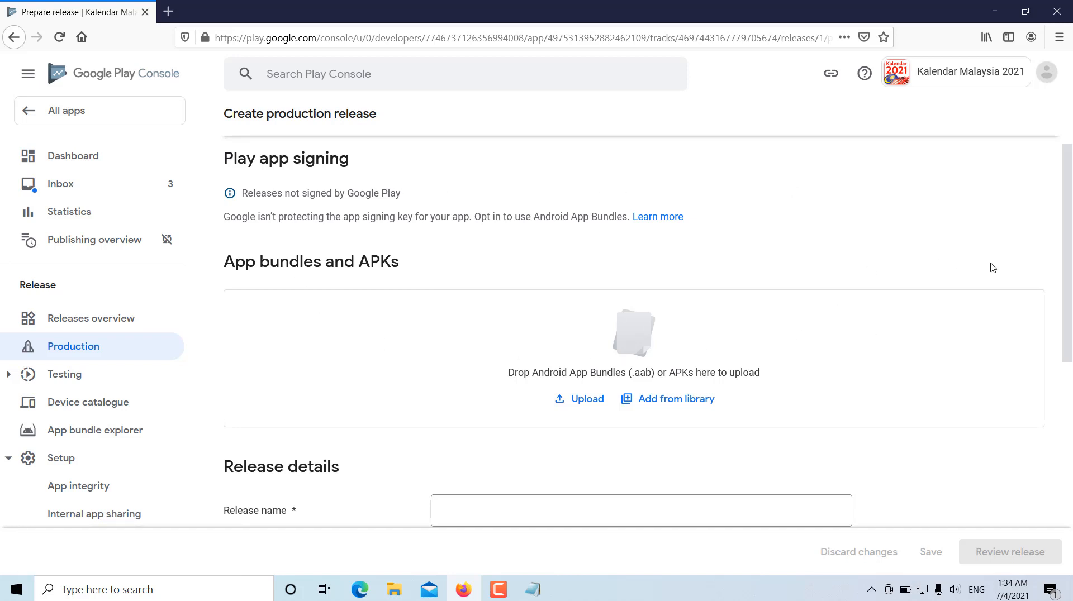
- Upload Kalendar Malaysia 2021.apk from the Kalendar 2021 folder to the production release
{"action": "mouse_move", "coordinate": [1071, 195]}
{"action": "left_mouse_down"}
{"action": "mouse_move", "coordinate": [1071, 169]}
{"action": "mouse_move", "coordinate": [1069, 207]}
{"action": "left_mouse_up"}
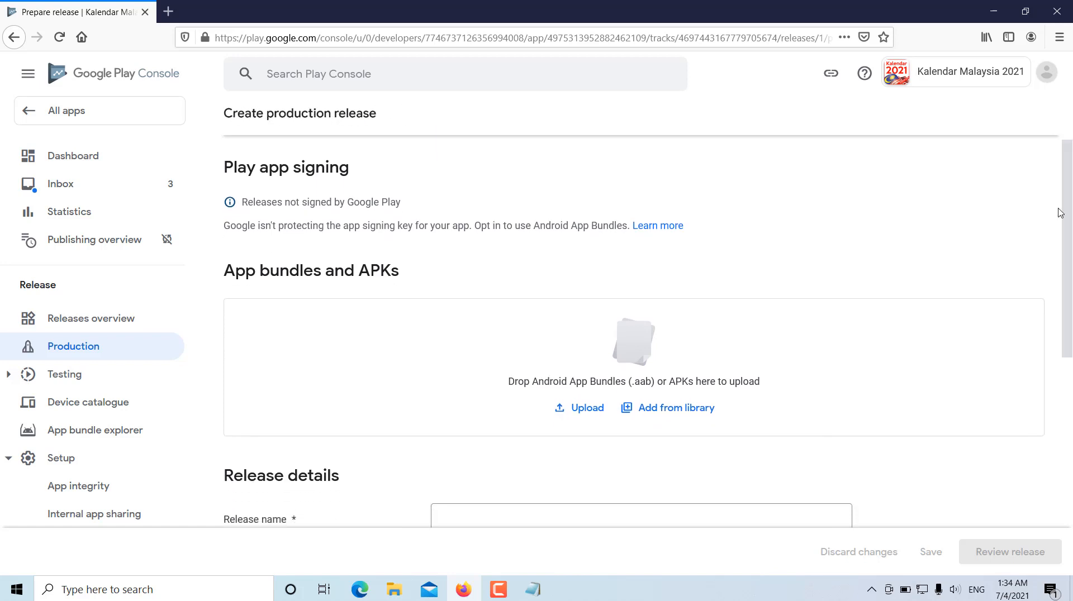
{"action": "left_click", "coordinate": [585, 414]}
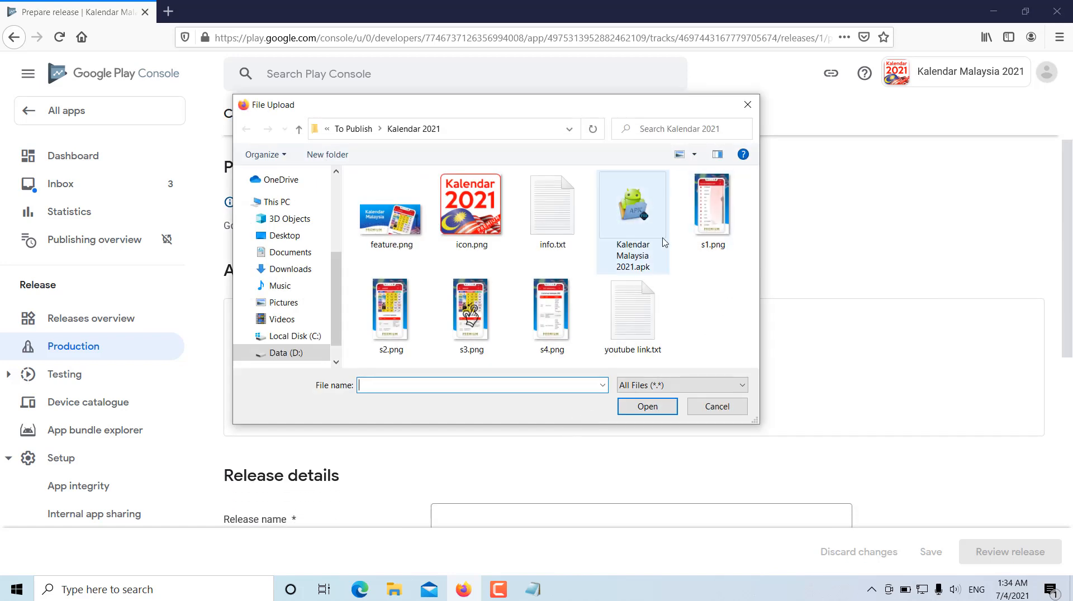
{"action": "left_click", "coordinate": [640, 225]}
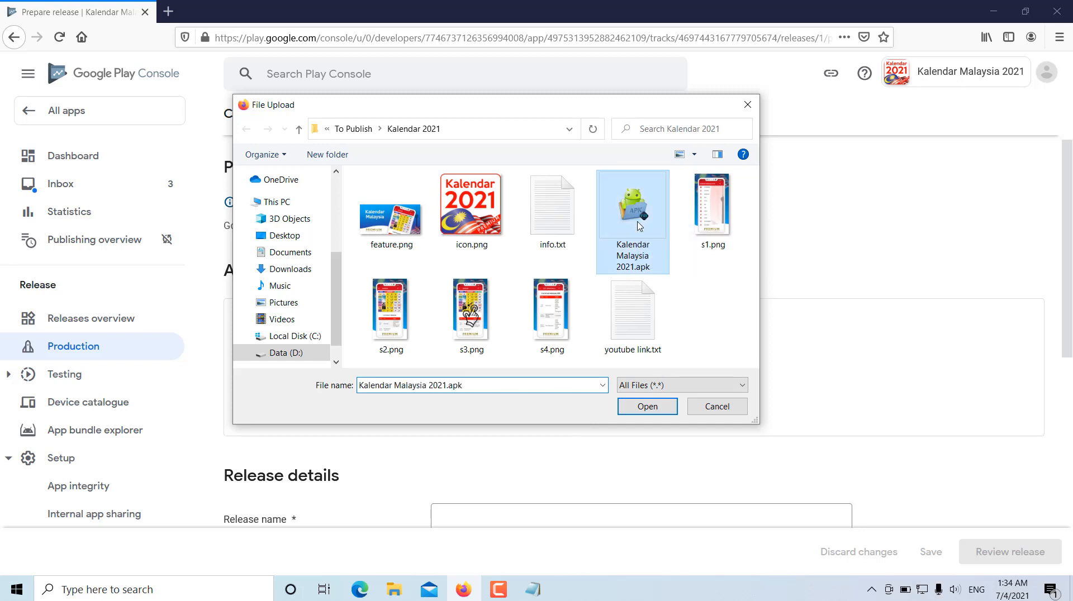
{"action": "left_click", "coordinate": [647, 407]}
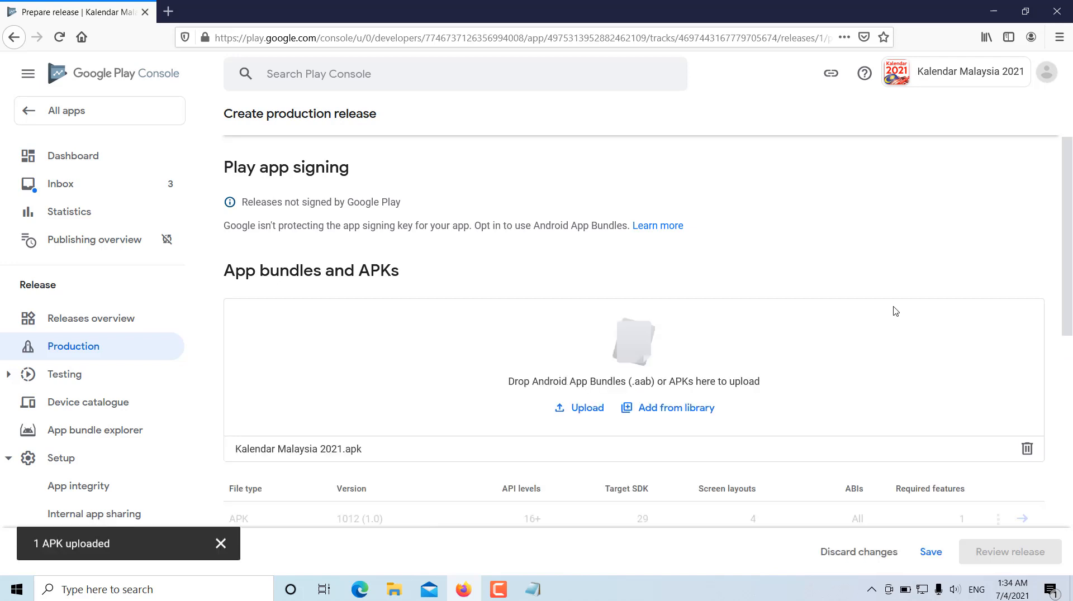
- Replace the placeholder in the en-GB release notes with "Kalendar Malaysia 2021" and save the release
{"action": "scroll", "coordinate": [1026, 287], "scroll_direction": "down", "scroll_amount": 5}
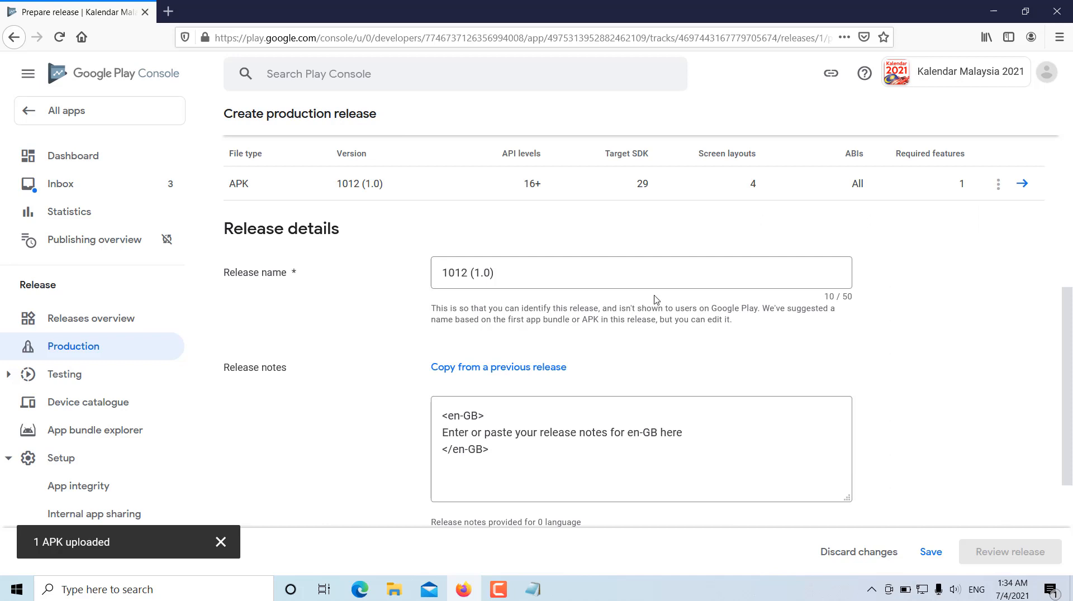
{"action": "scroll", "coordinate": [651, 301], "scroll_direction": "down", "scroll_amount": 1}
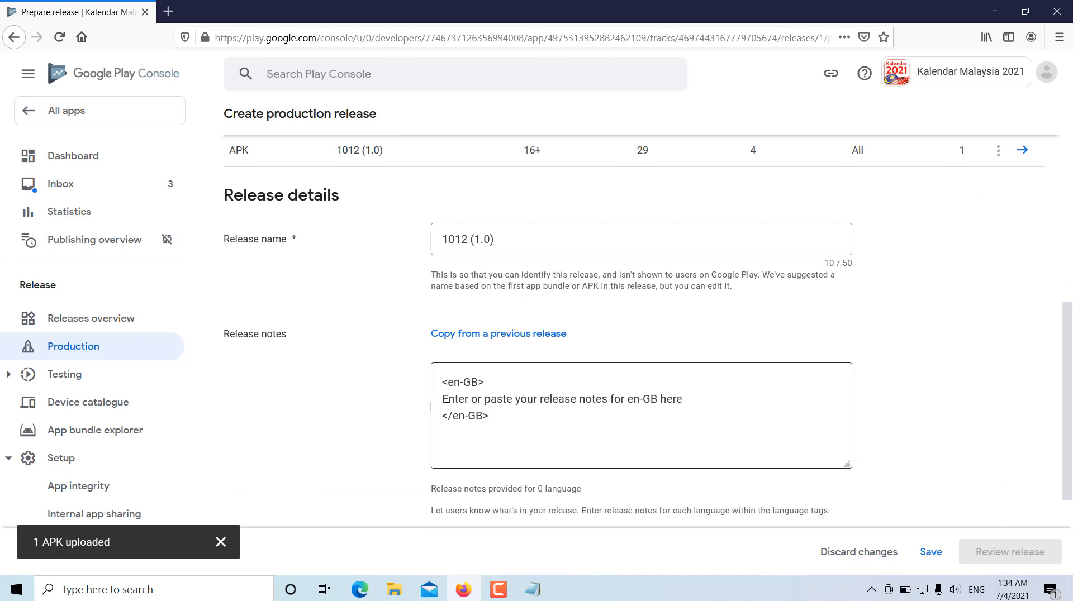
{"action": "left_click_drag", "start_coordinate": [444, 398], "coordinate": [715, 402]}
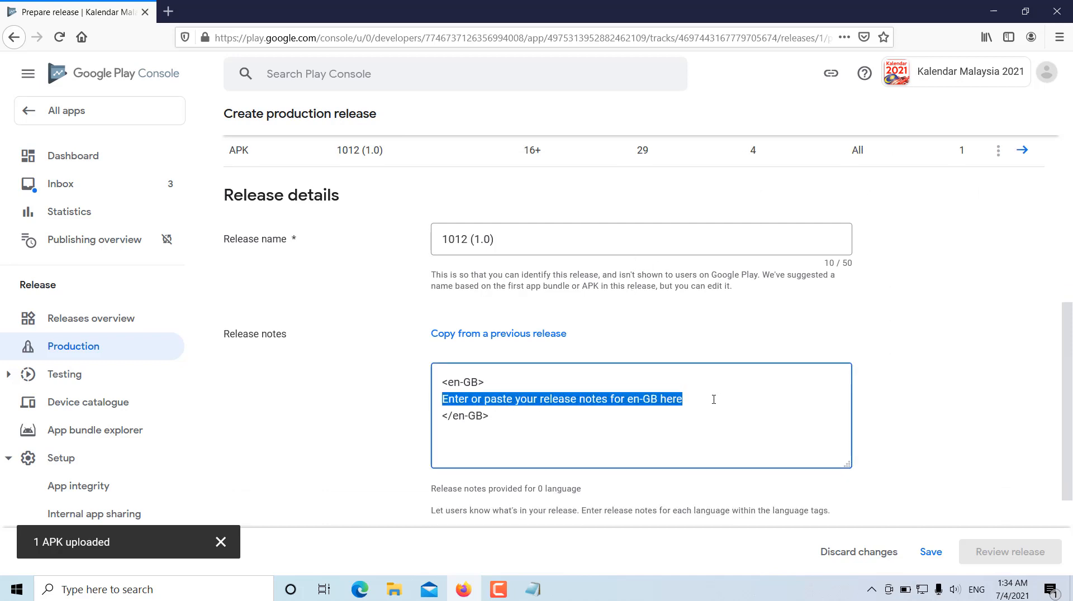
{"action": "type", "text": "Kal"}
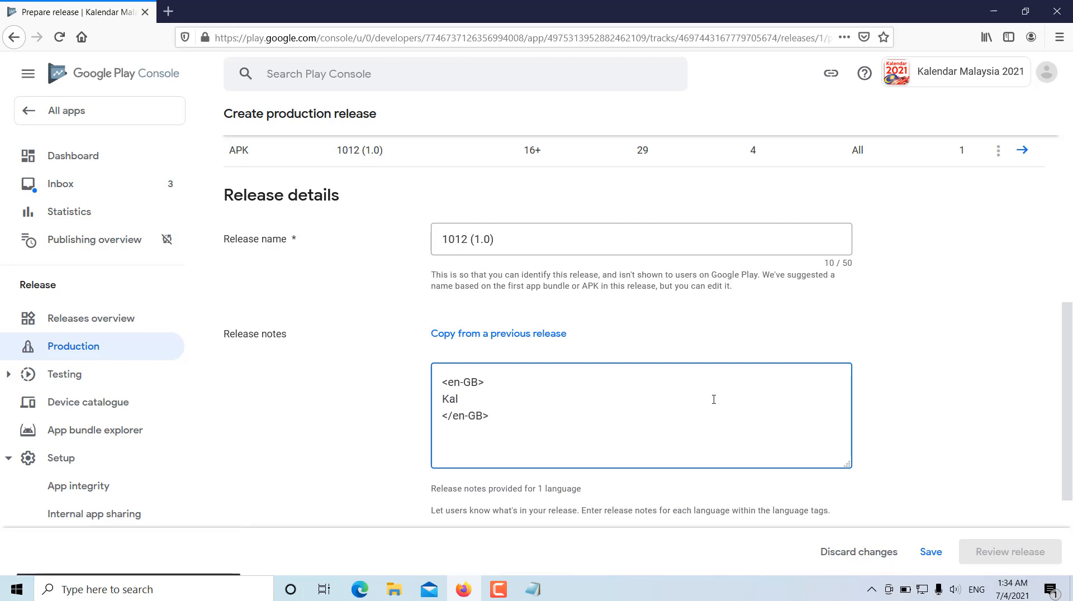
{"action": "type", "text": "endar Ma"}
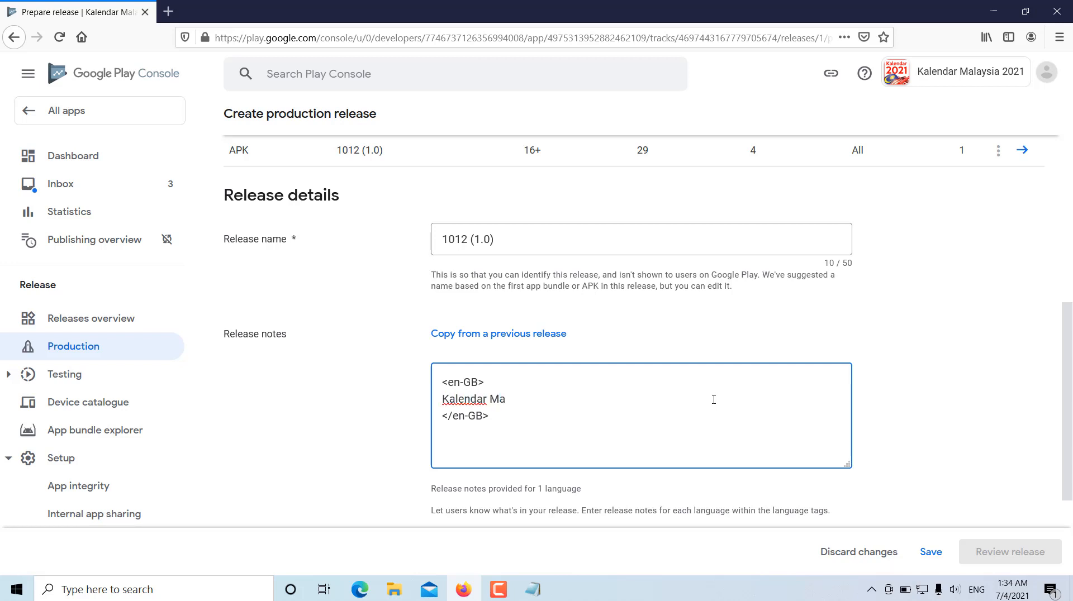
{"action": "type", "text": "laysia 2021"}
{"action": "left_click", "coordinate": [918, 382]}
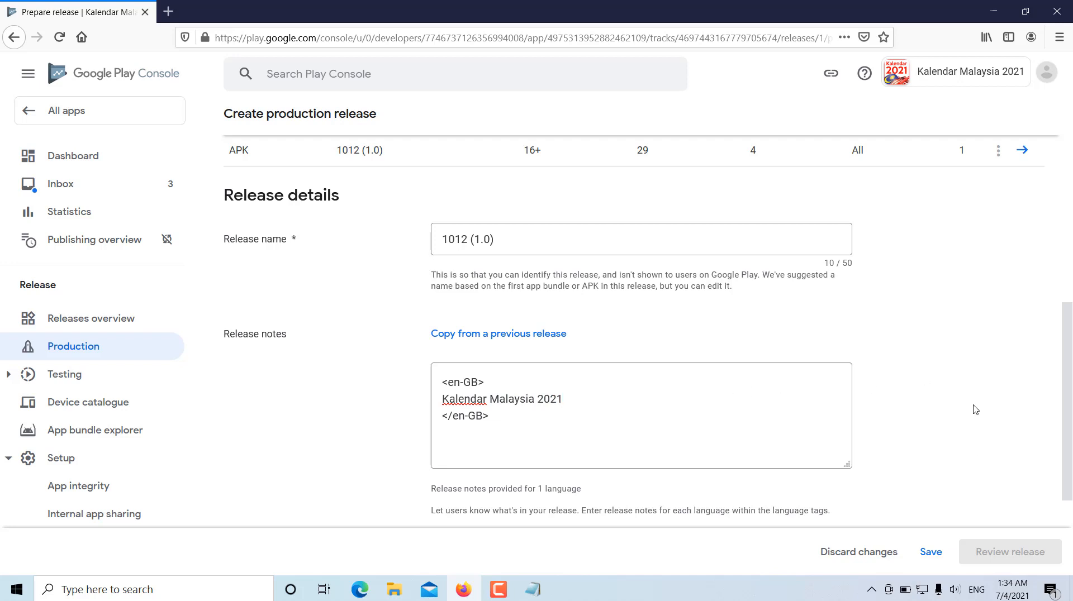
{"action": "scroll", "coordinate": [972, 434], "scroll_direction": "down", "scroll_amount": 3}
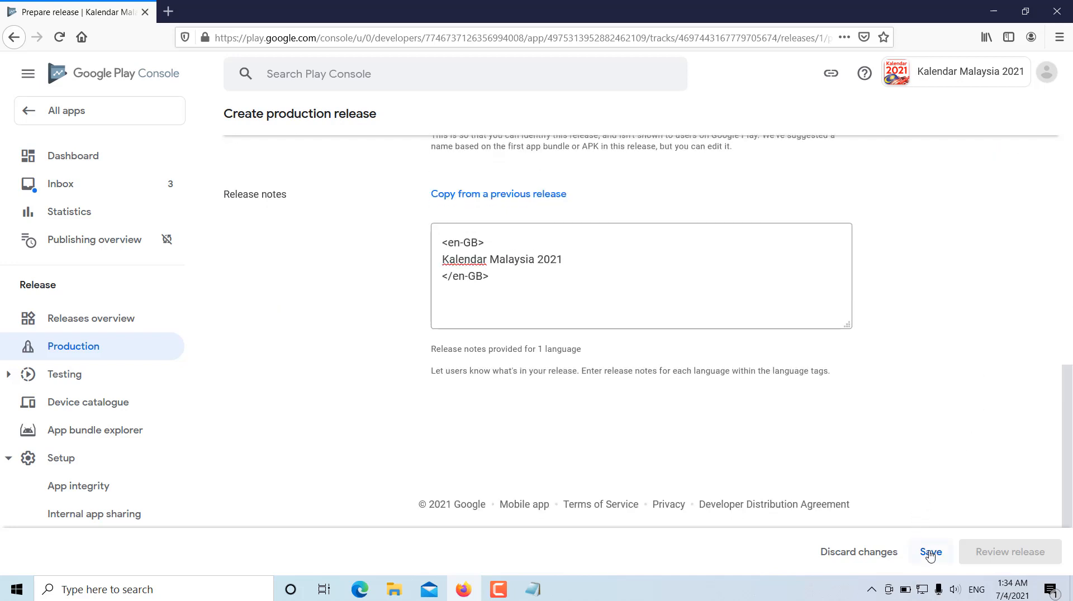
{"action": "left_click", "coordinate": [930, 553]}
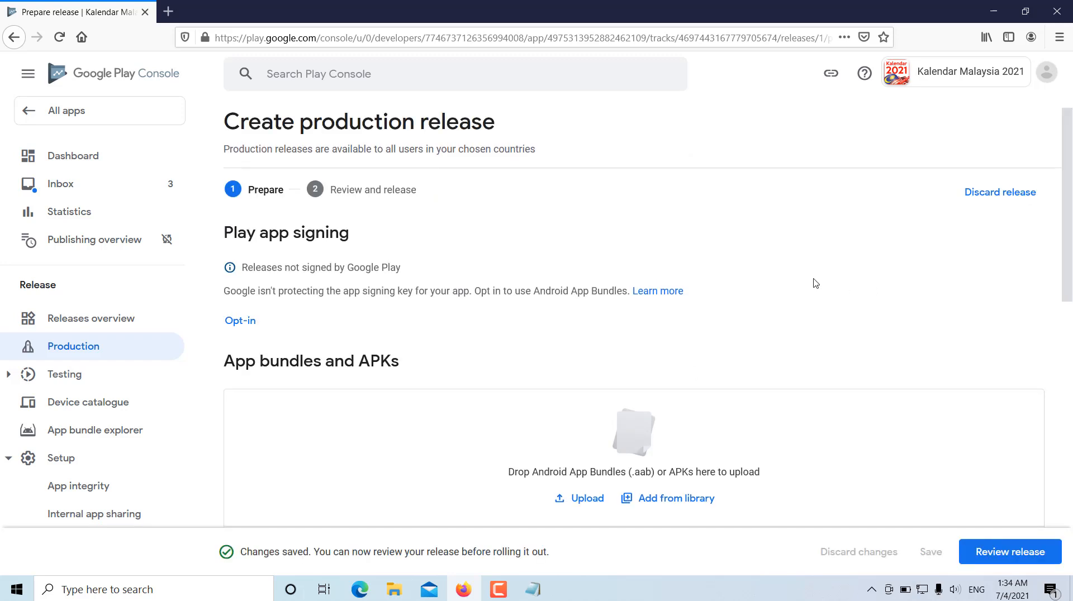
- Advance the production release to the review stage and inspect the details of its warnings
{"action": "scroll", "coordinate": [815, 283], "scroll_direction": "down", "scroll_amount": 10}
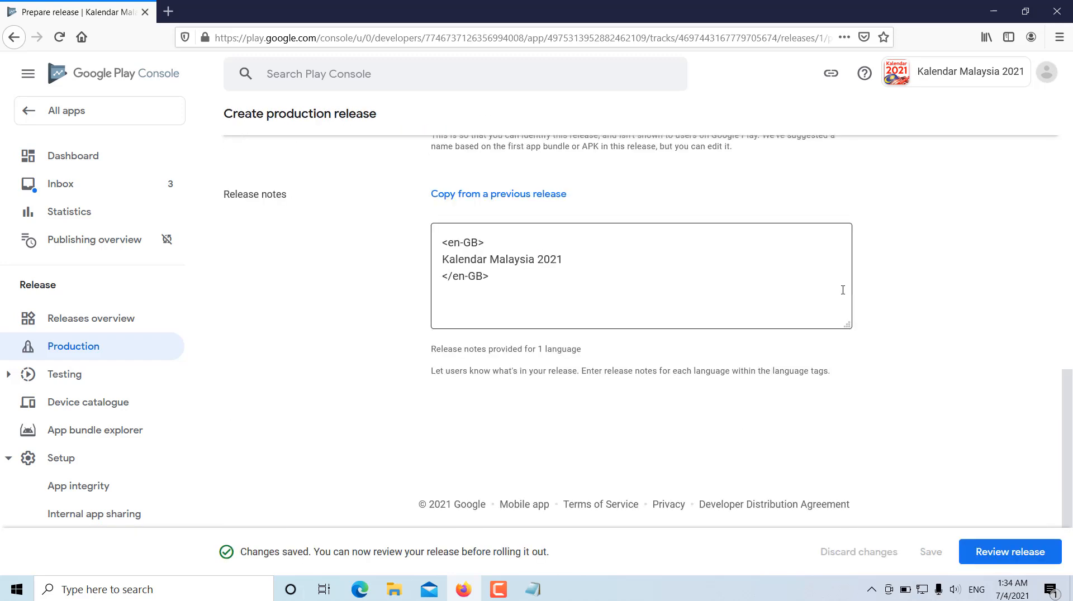
{"action": "left_click", "coordinate": [1016, 556]}
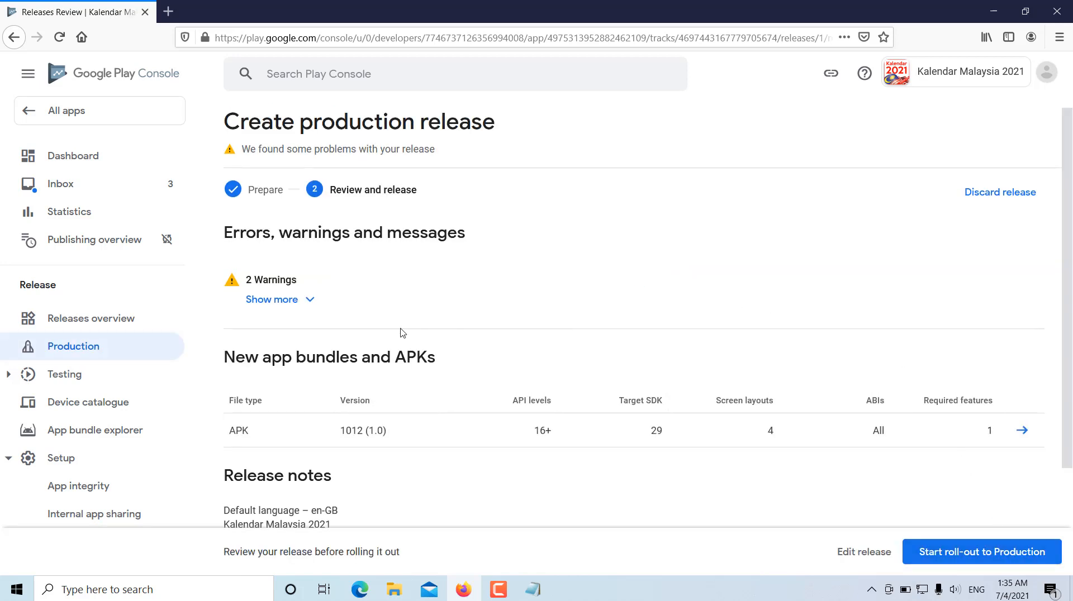
{"action": "left_click", "coordinate": [311, 305]}
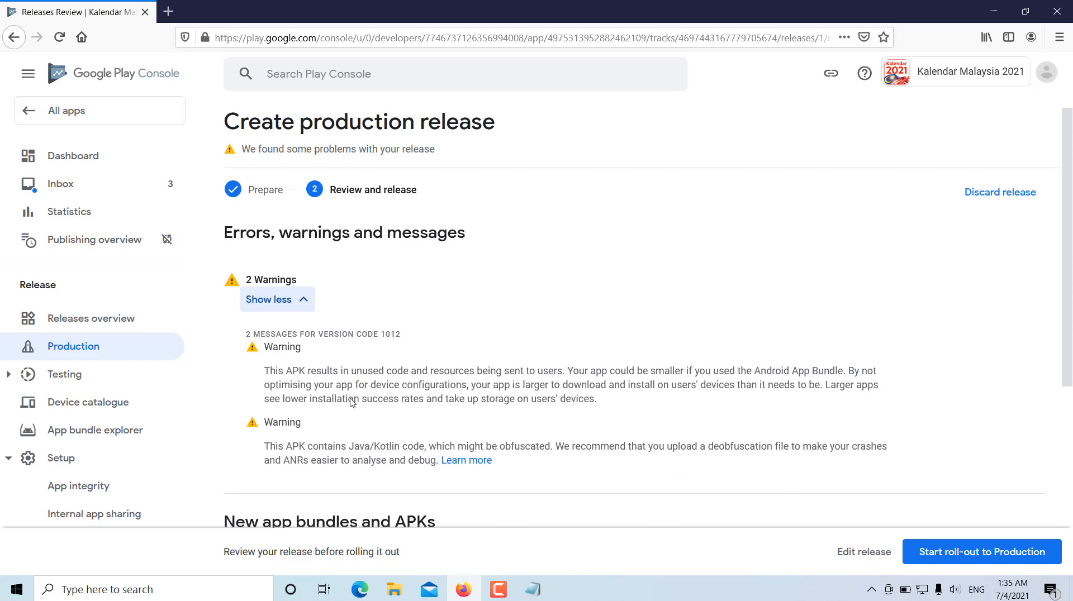
{"action": "left_click", "coordinate": [304, 301]}
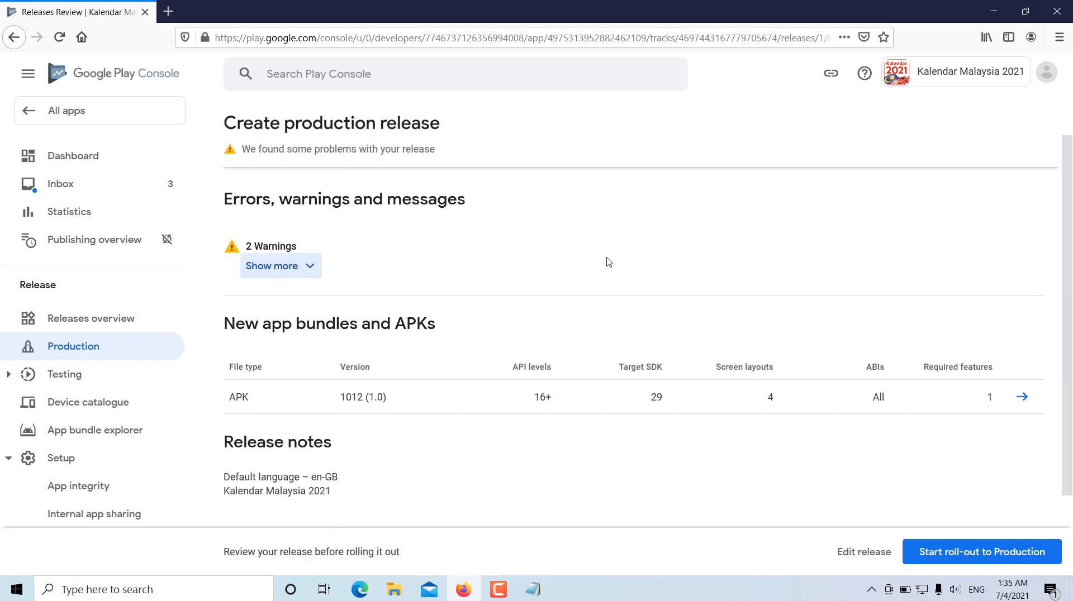
- Start the roll-out of the Kalendar Malaysia 2021 release to production and confirm it
{"action": "scroll", "coordinate": [606, 260], "scroll_direction": "down", "scroll_amount": 3}
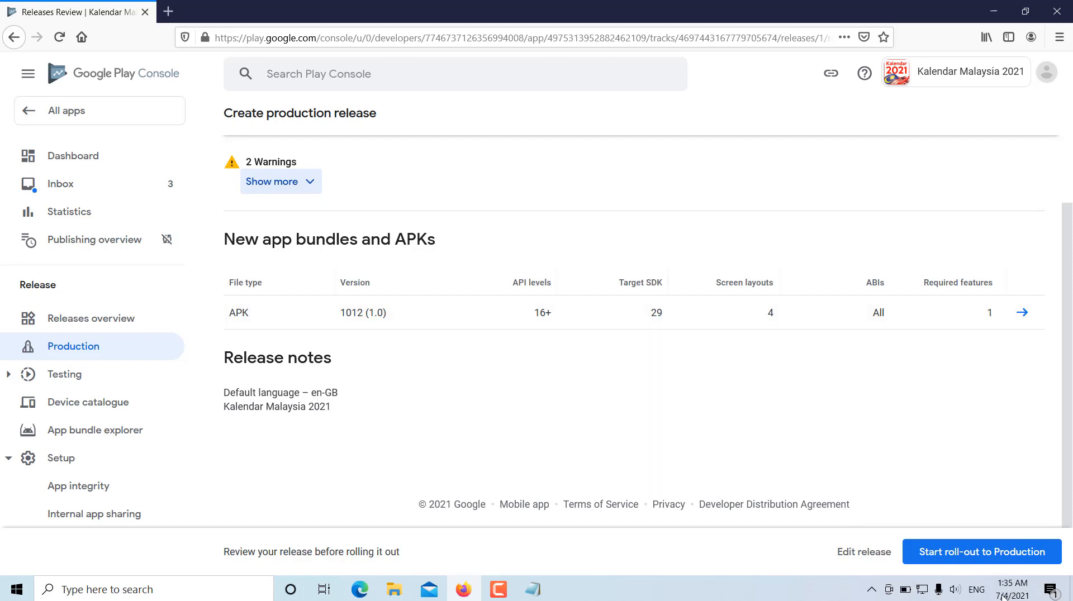
{"action": "left_click", "coordinate": [949, 551]}
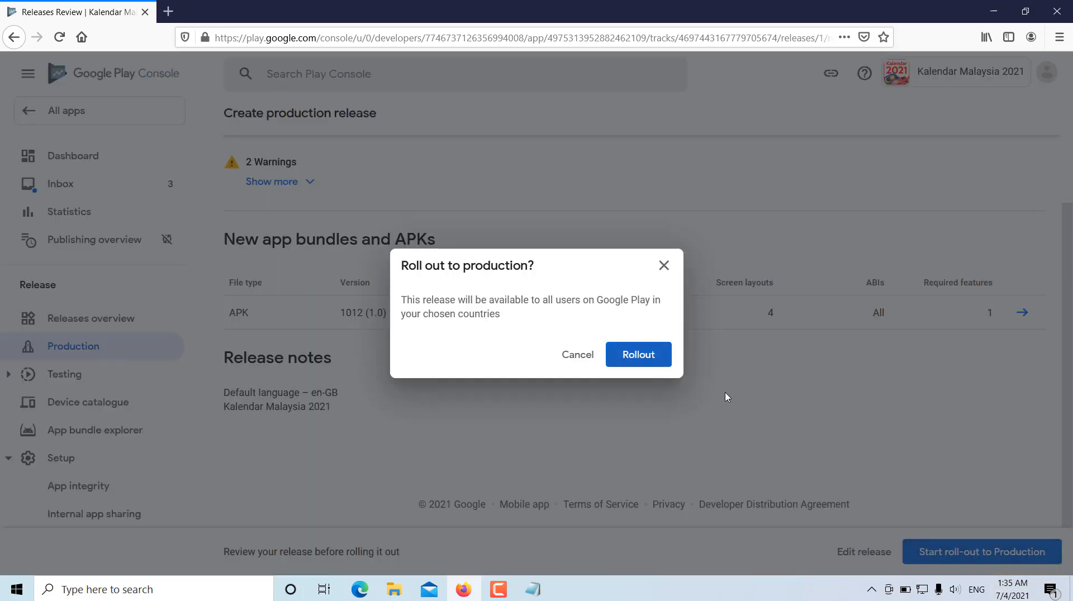
{"action": "left_click", "coordinate": [646, 363]}
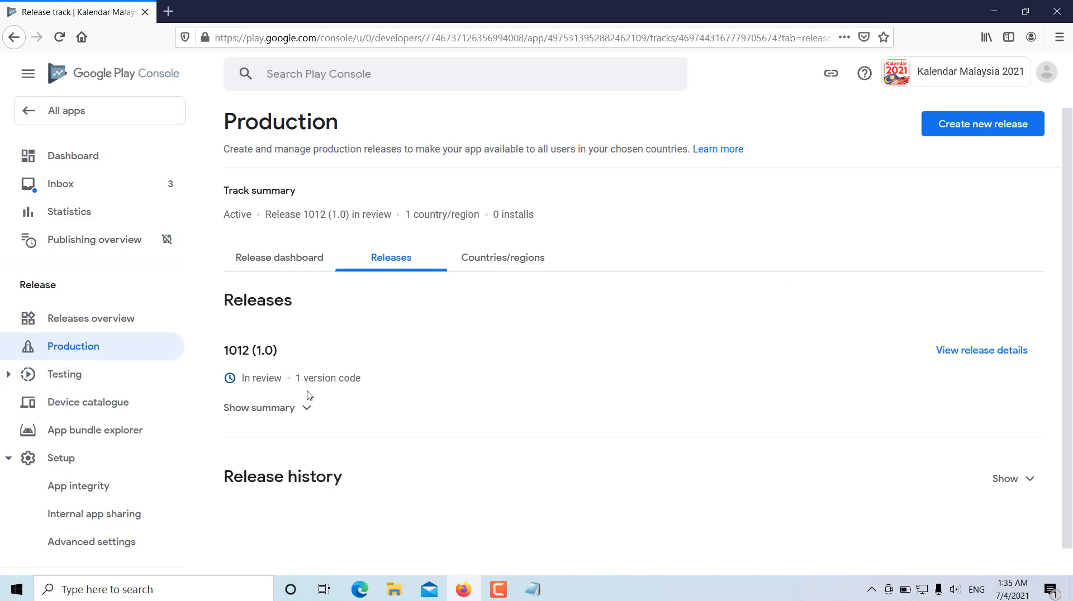
- Check the submitted release's summary, and look up Kalendar Malaysia 2021's update status in the list of all apps
{"action": "left_click", "coordinate": [306, 410]}
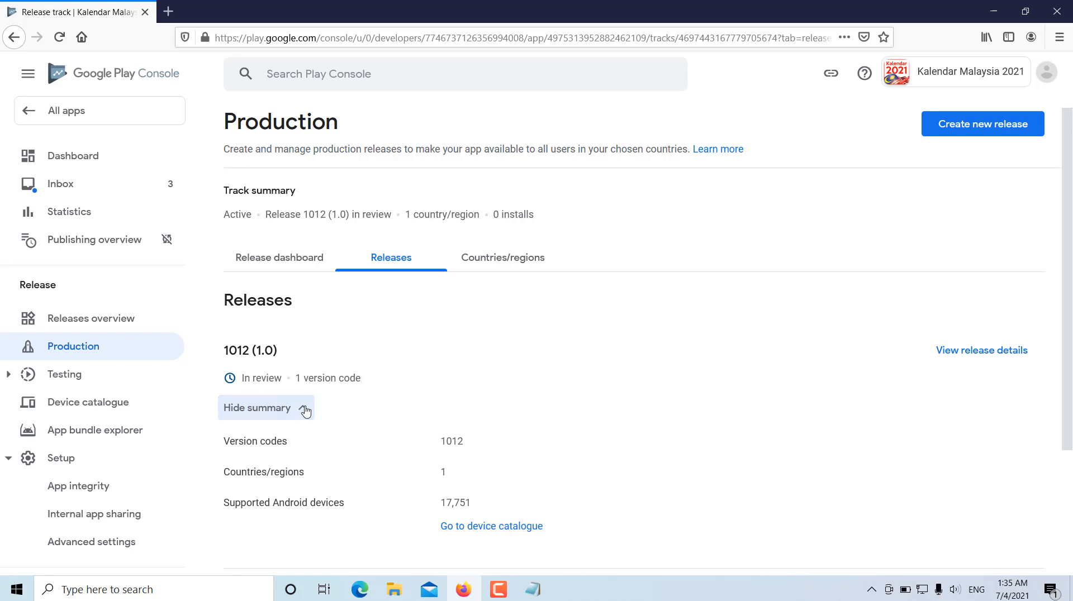
{"action": "left_click", "coordinate": [305, 411]}
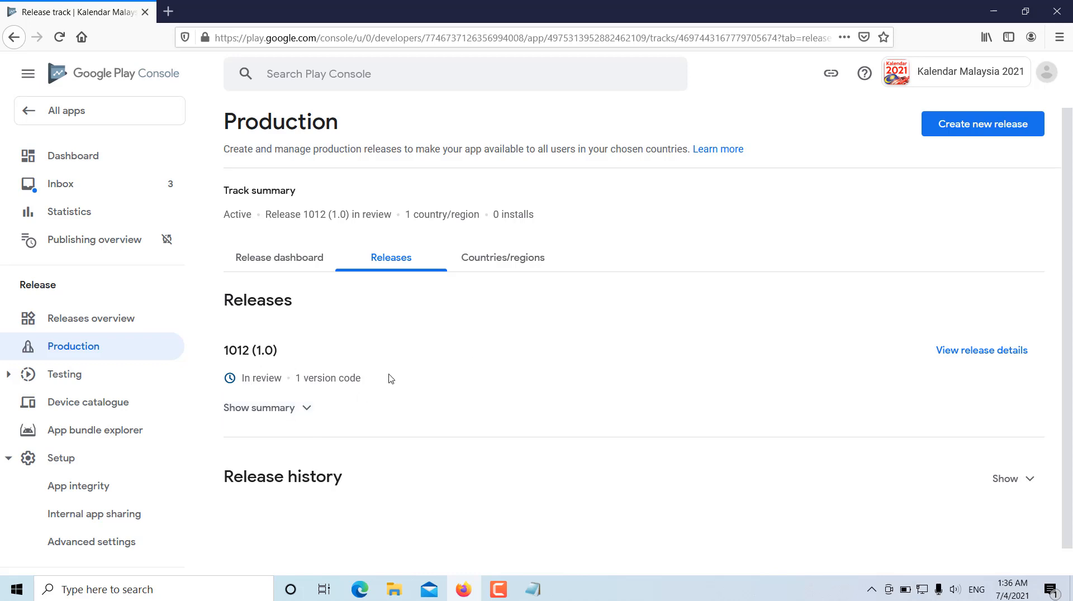
{"action": "left_click", "coordinate": [73, 113]}
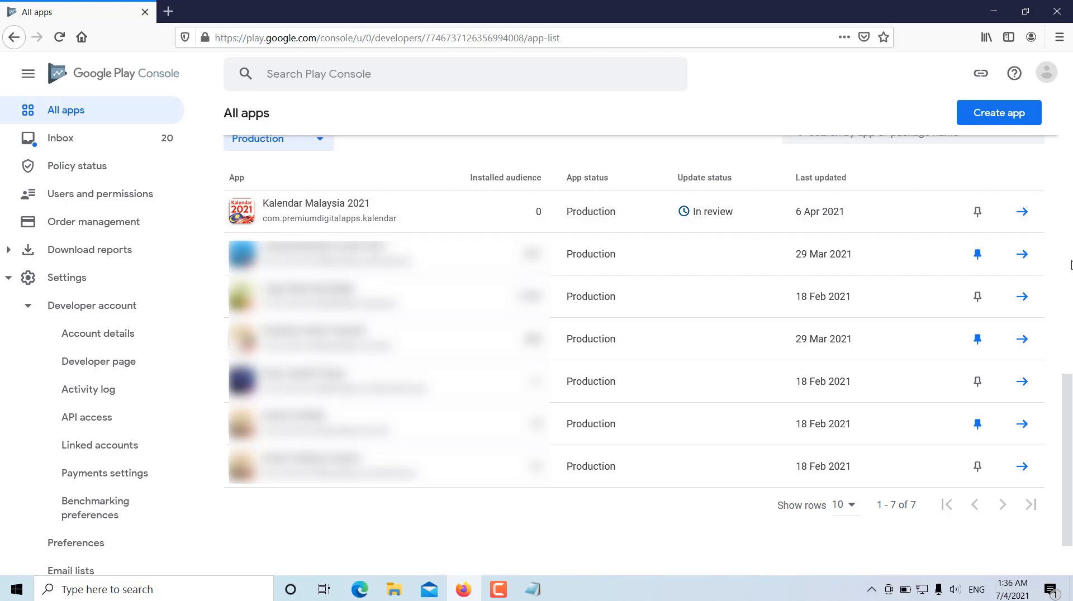
{"action": "mouse_move", "coordinate": [1071, 432]}
{"action": "left_mouse_down"}
{"action": "mouse_move", "coordinate": [1071, 443]}
{"action": "mouse_move", "coordinate": [1071, 429]}
{"action": "left_mouse_up"}
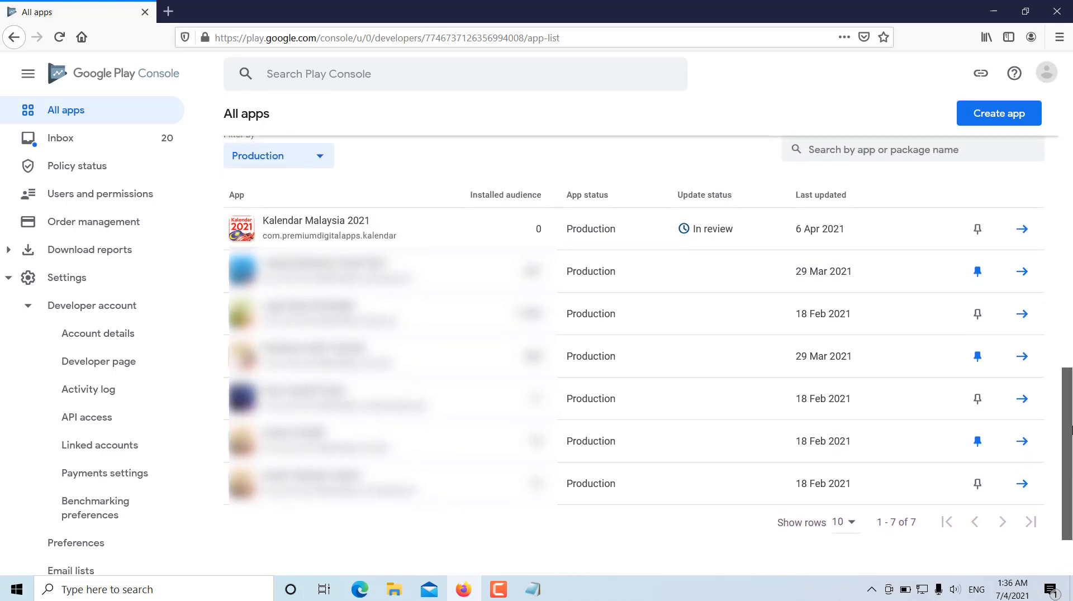